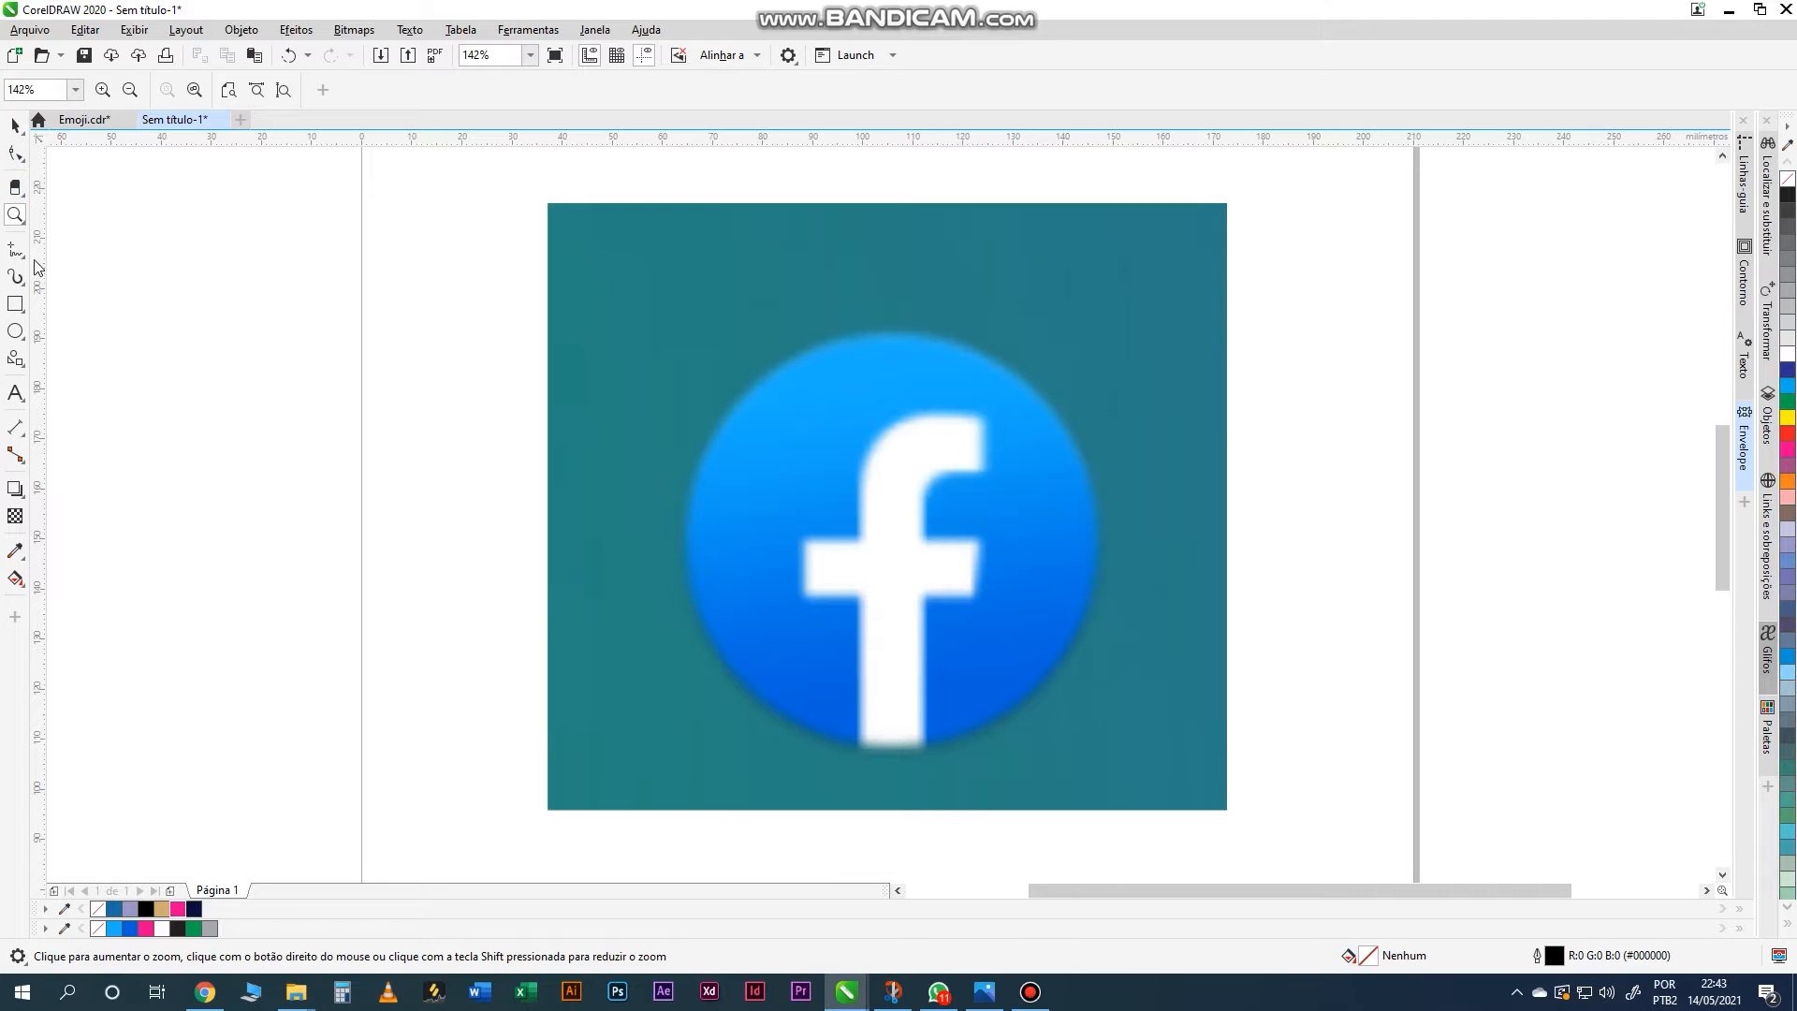
- Draw a two-segment freehand line with a vertical stem about 51 mm long through the f and a diagonal to its hook end
click(15, 250)
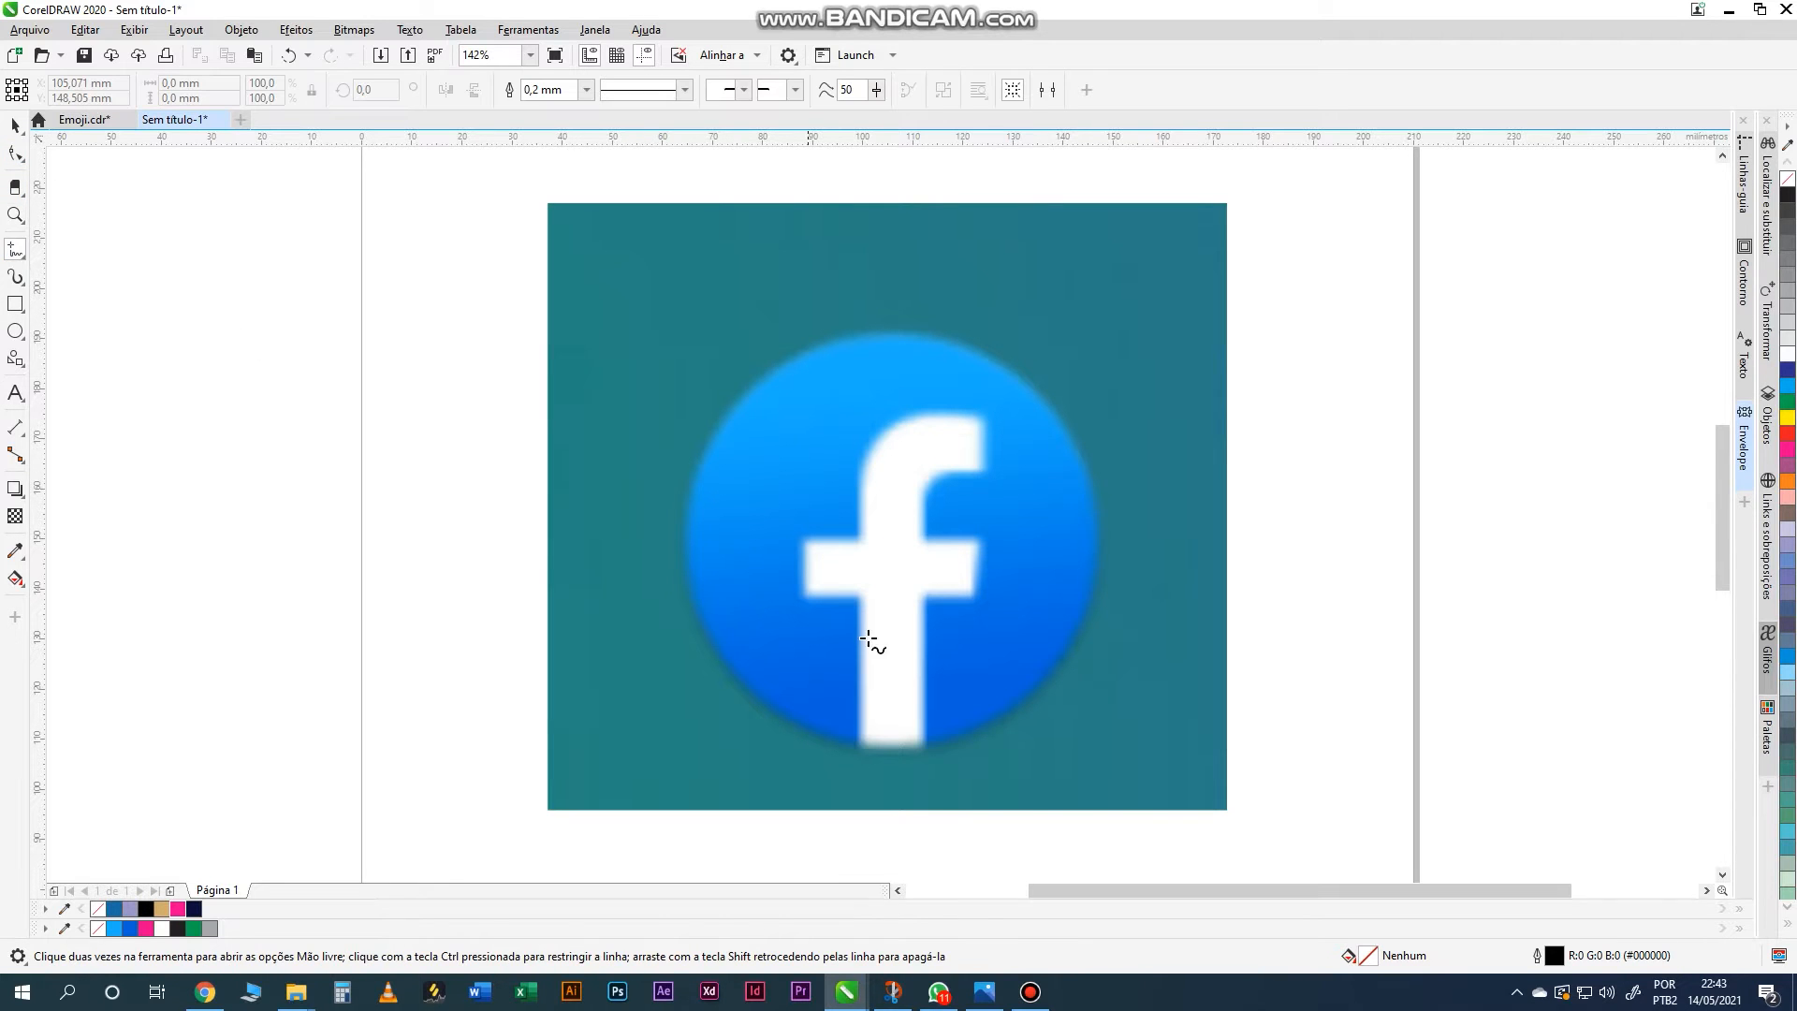
click(892, 761)
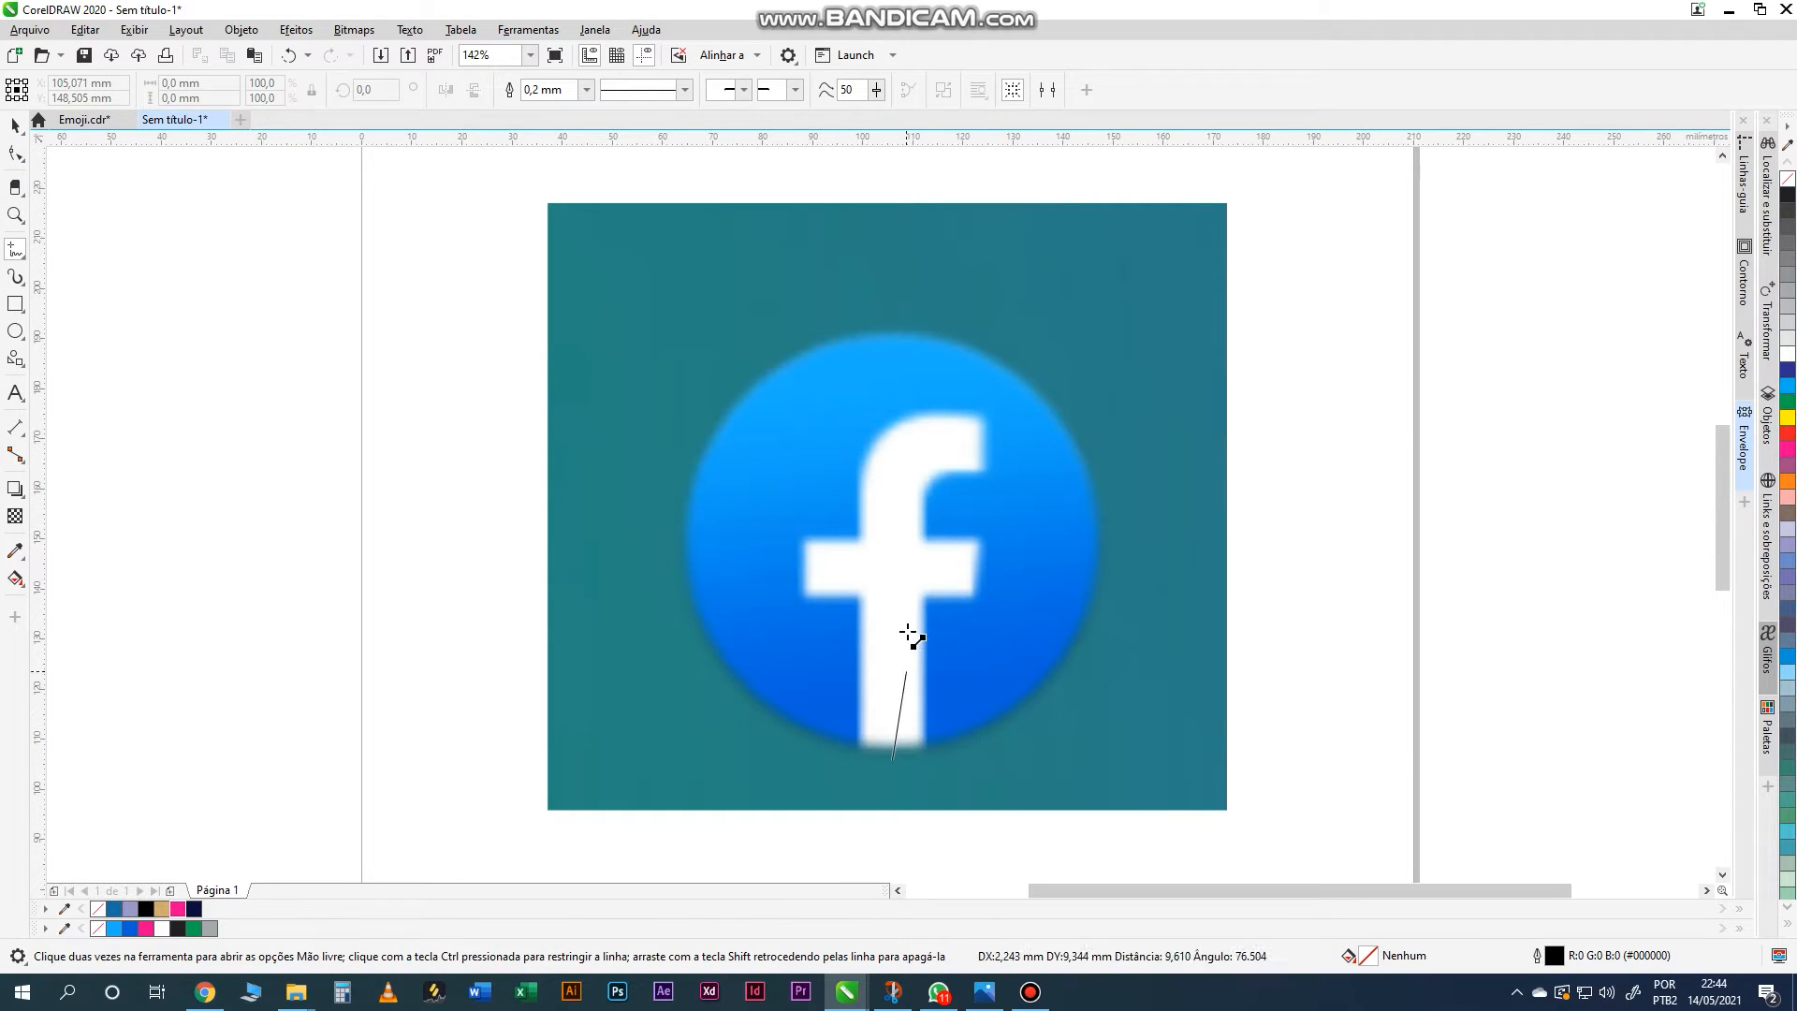
click(887, 506)
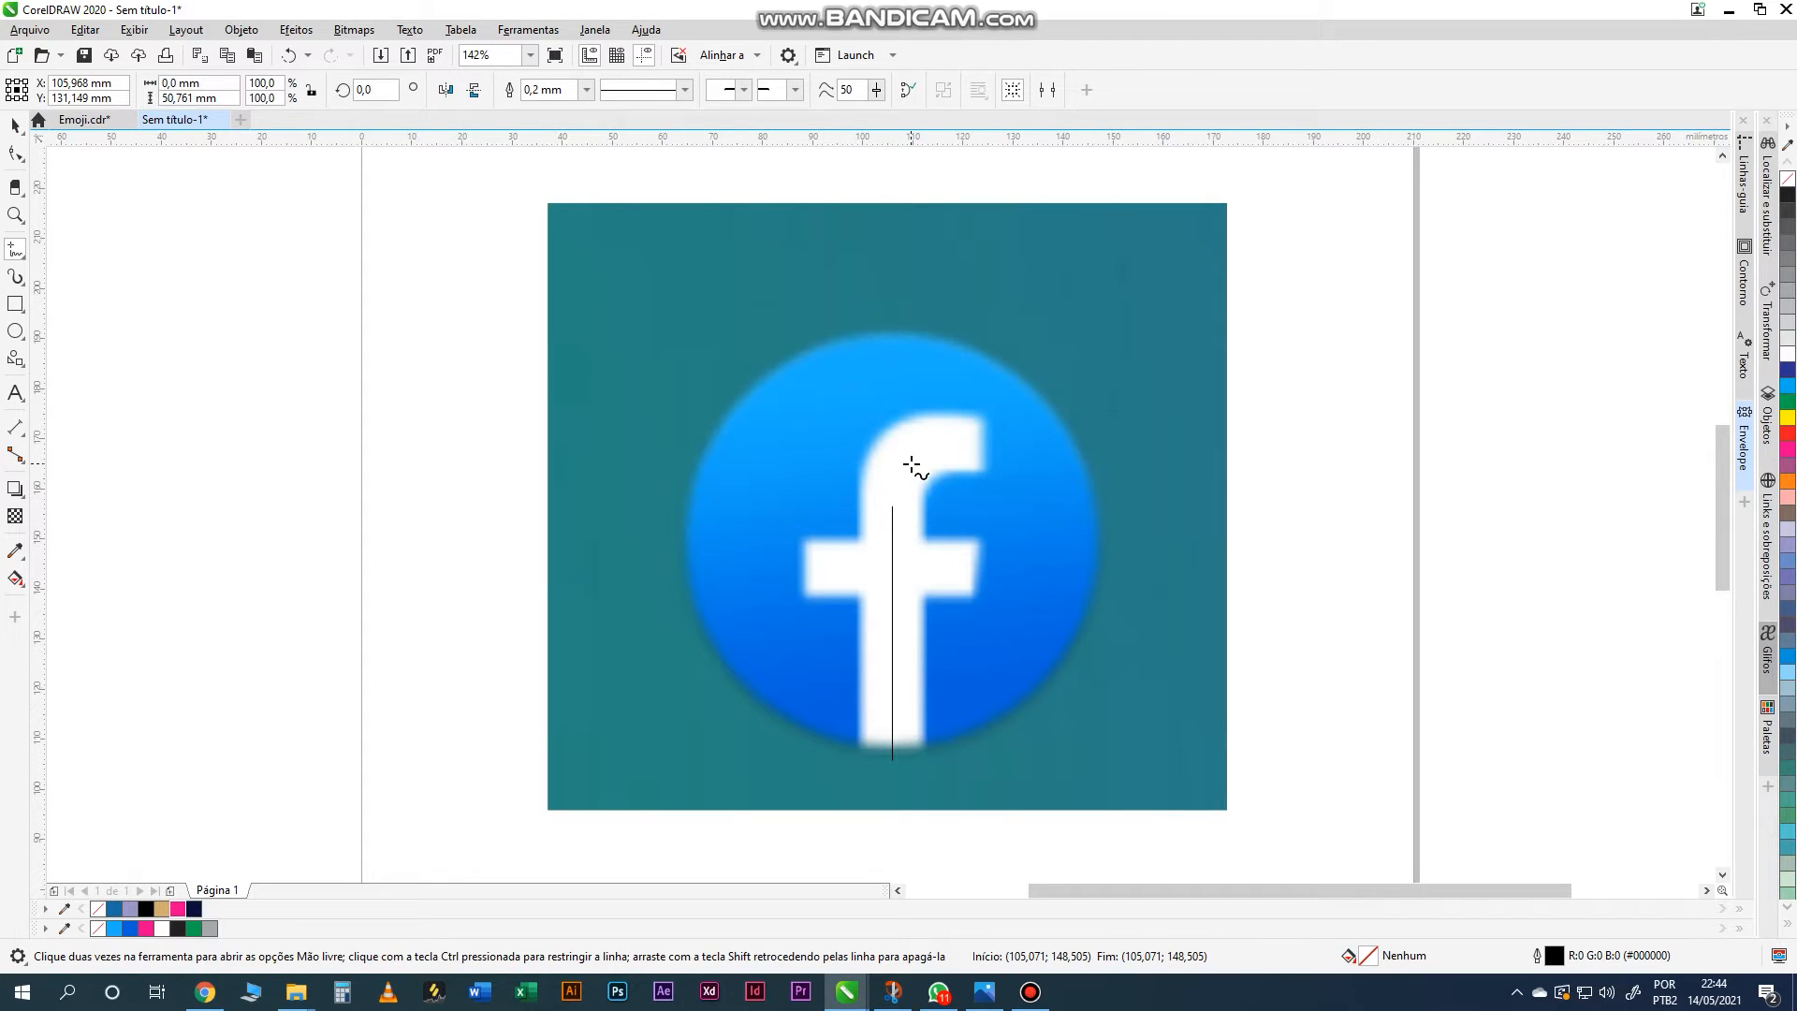
click(893, 506)
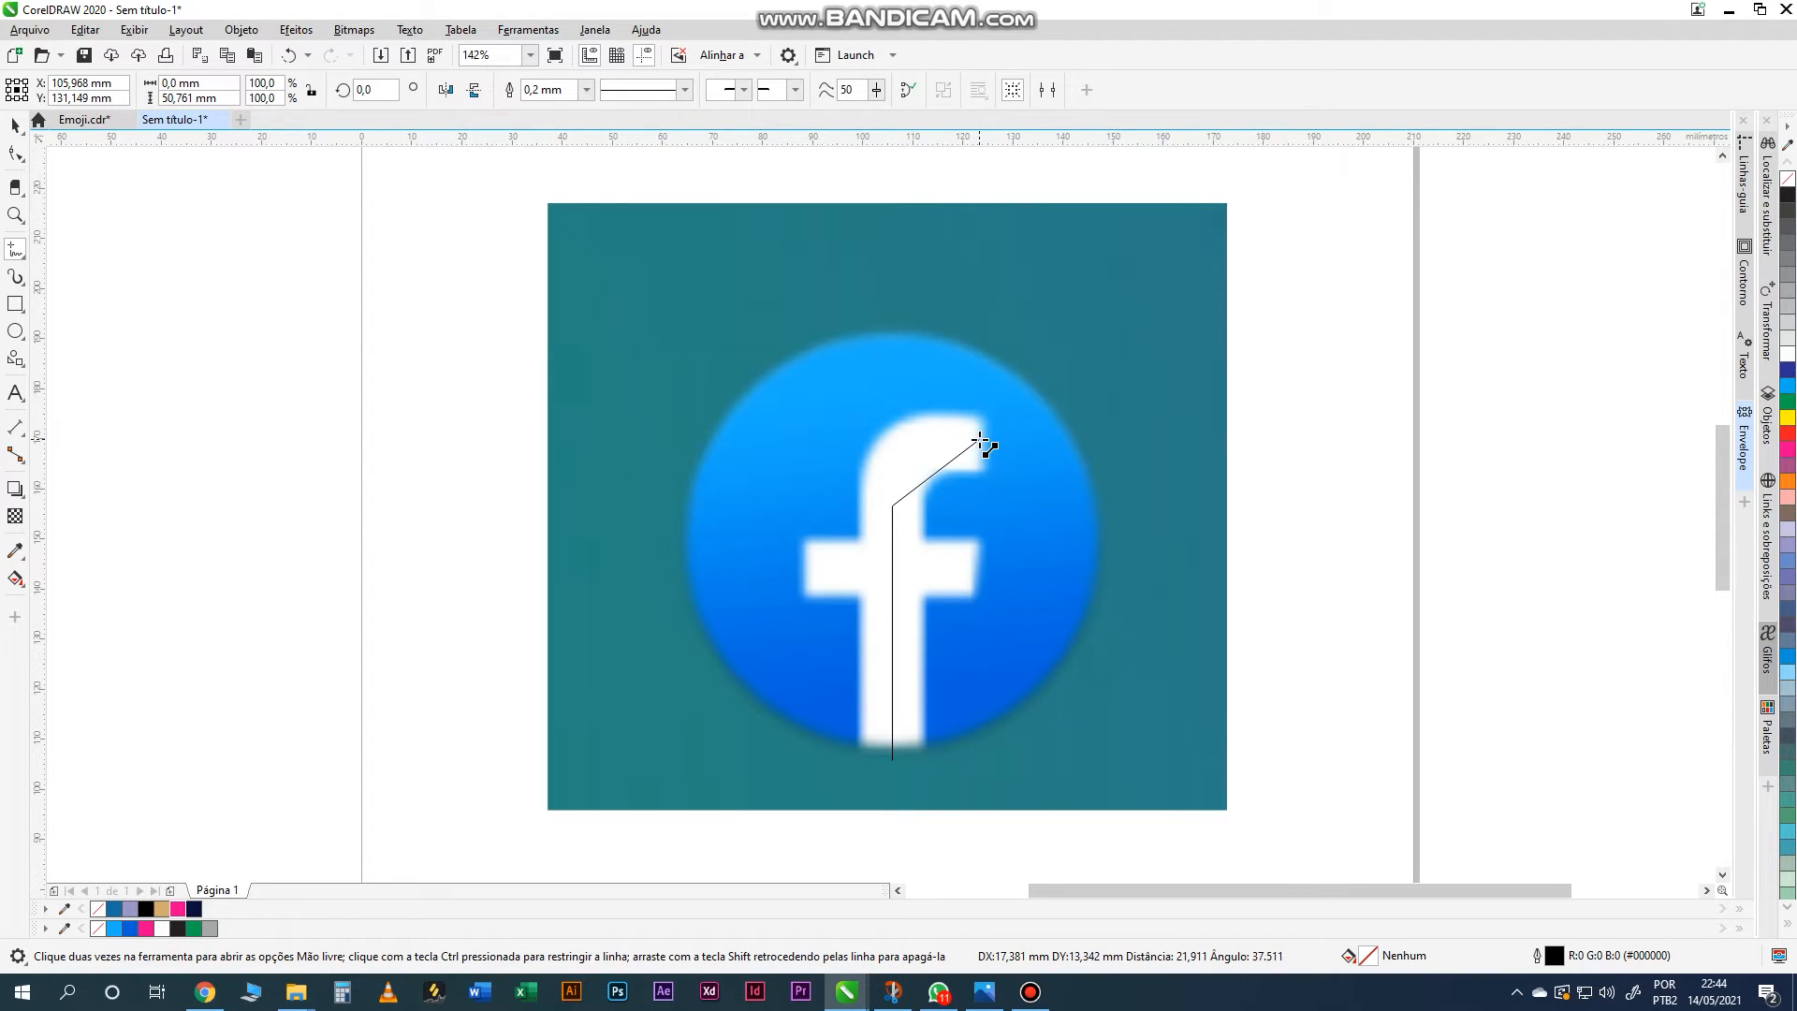
click(981, 440)
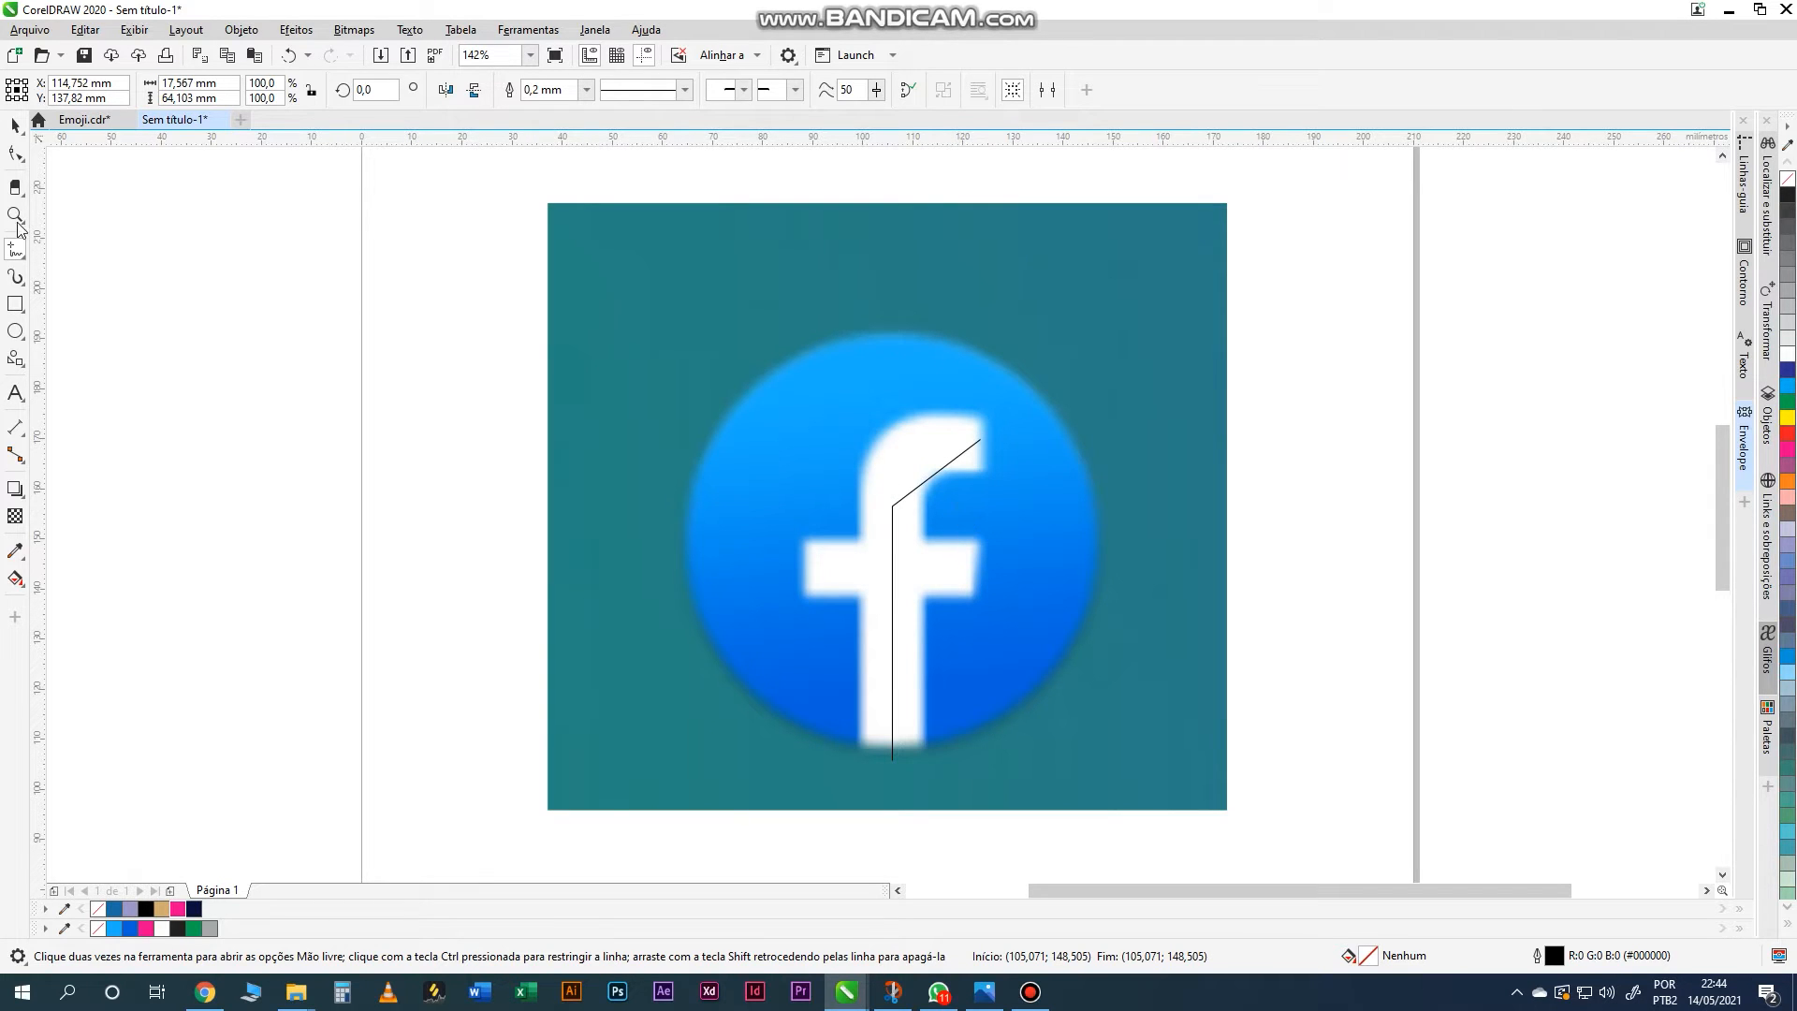
- Convert the diagonal segment to a curve and bend it along the centre of the f's hook
click(17, 219)
drag(687, 380, 1076, 785)
click(15, 153)
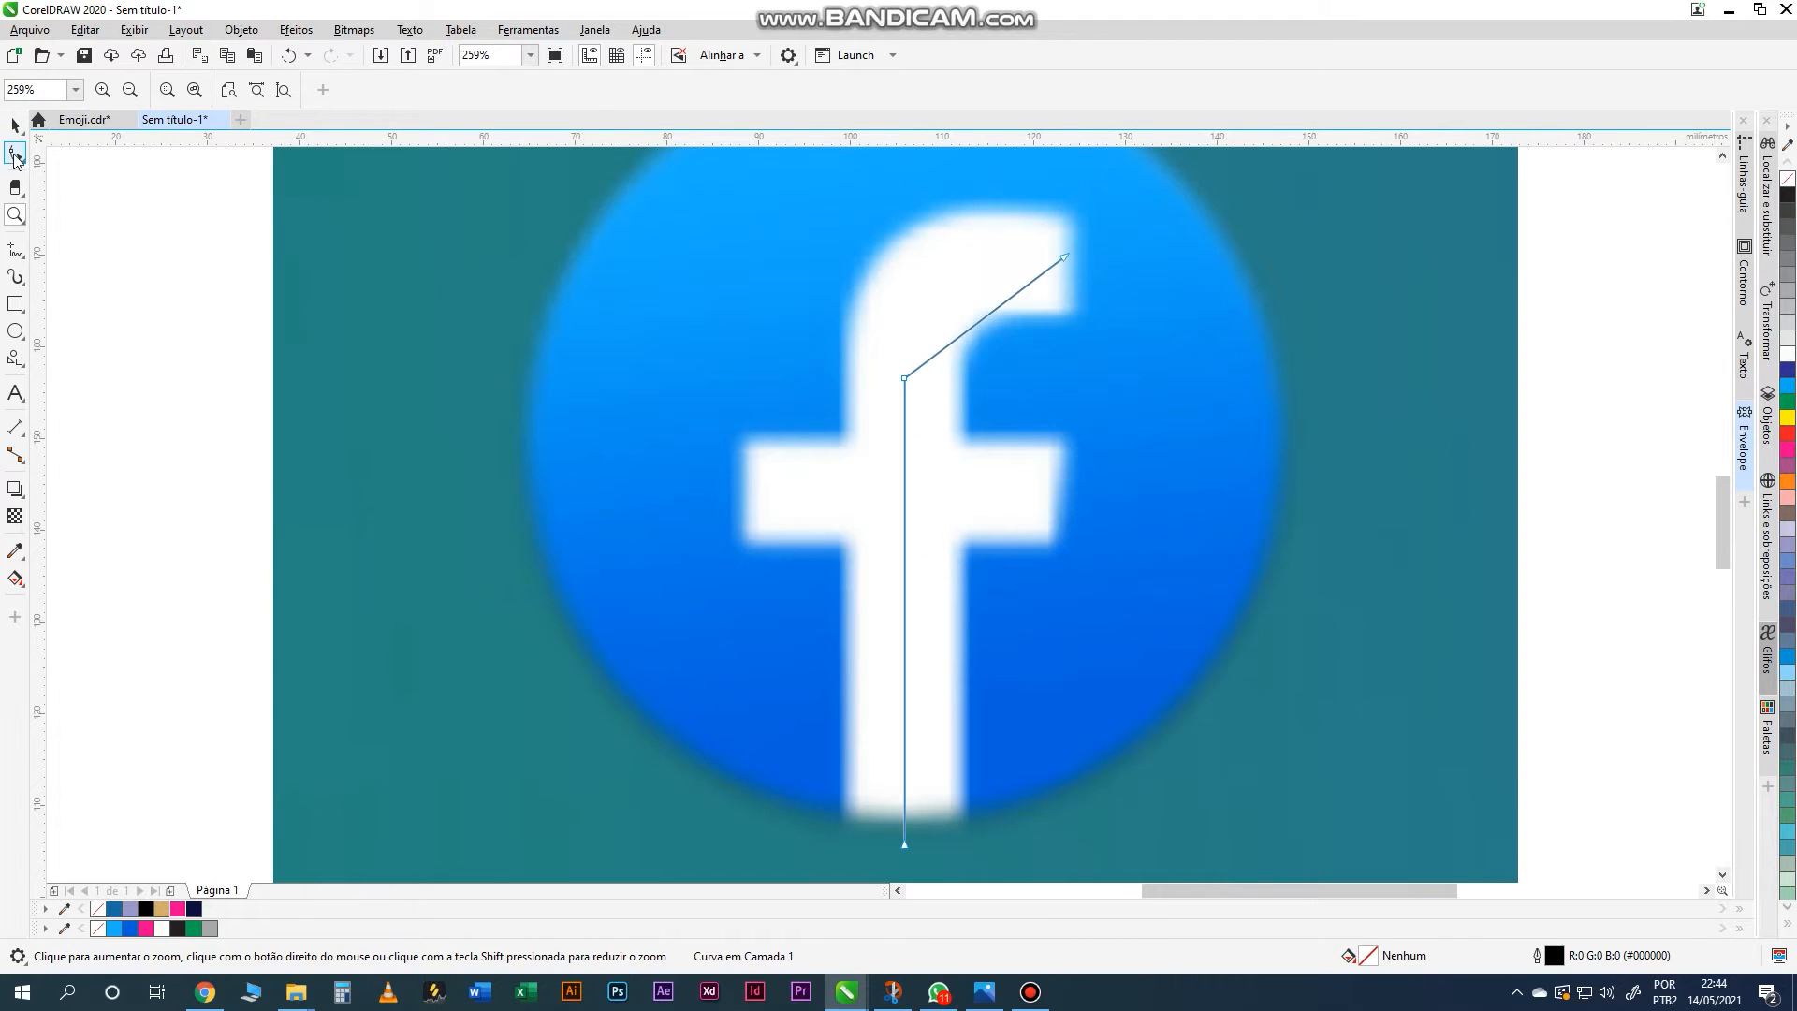
right_click(986, 313)
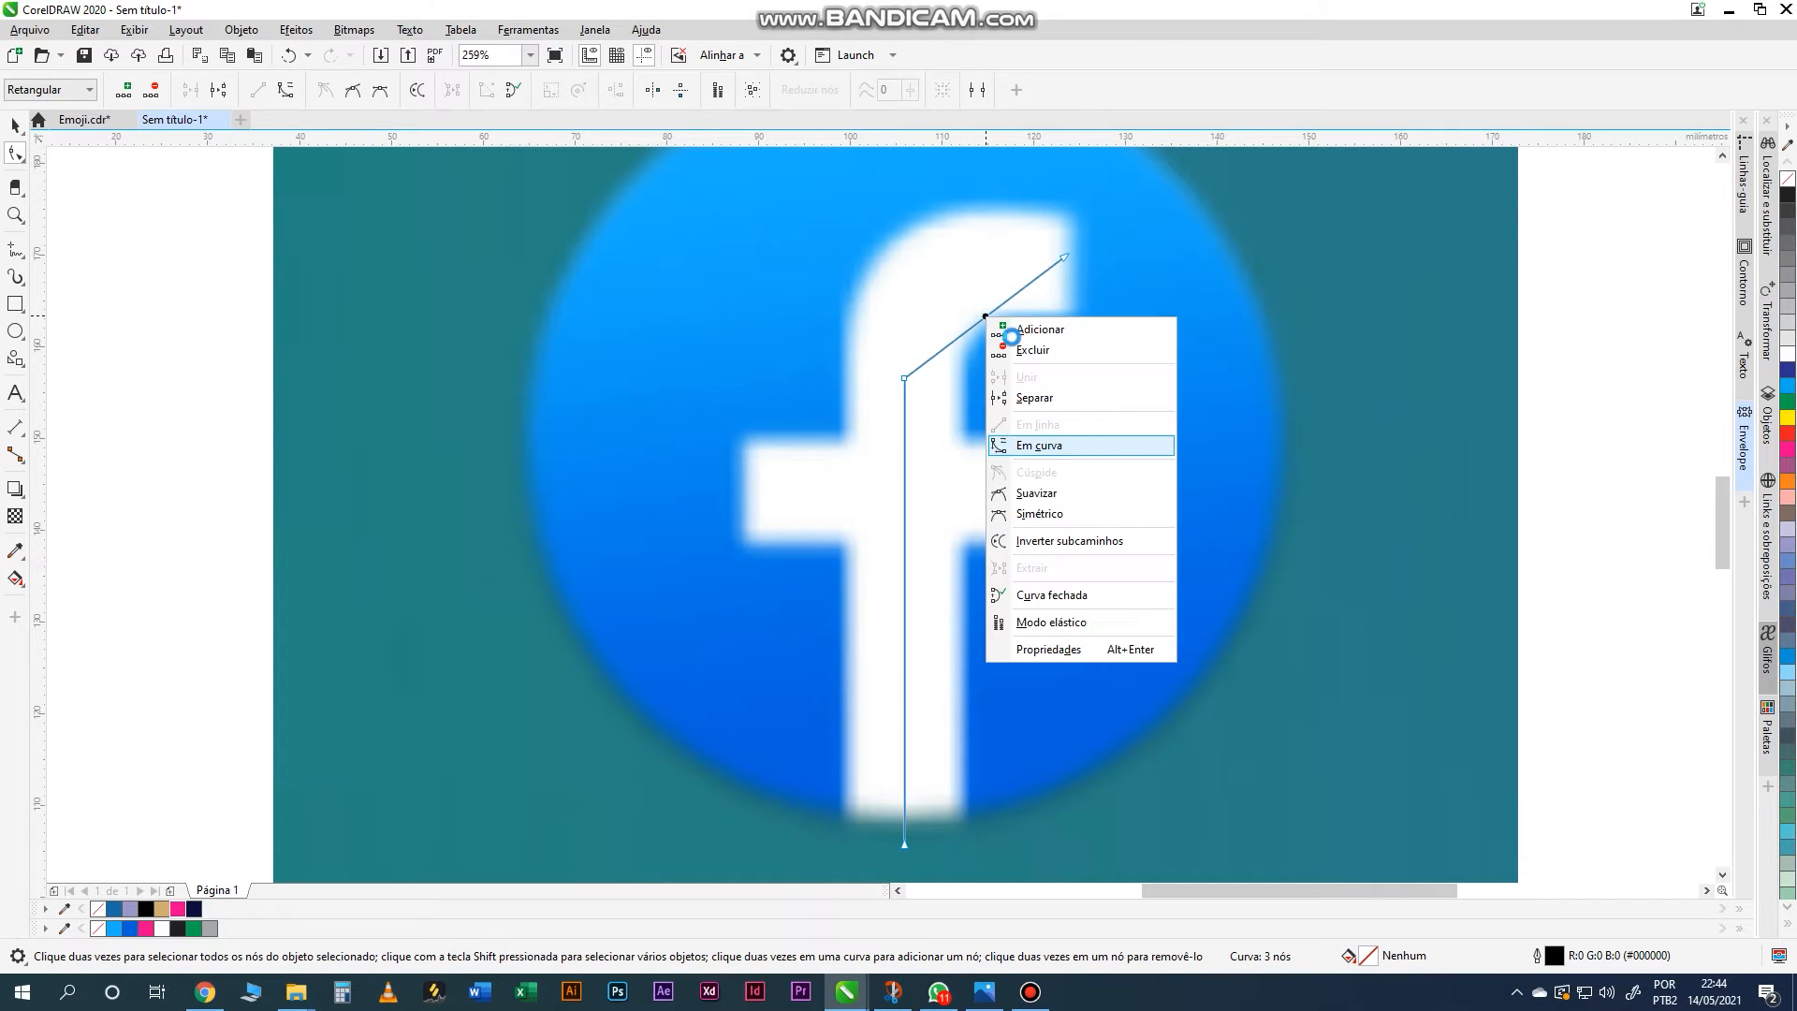
click(1102, 441)
drag(986, 313, 949, 281)
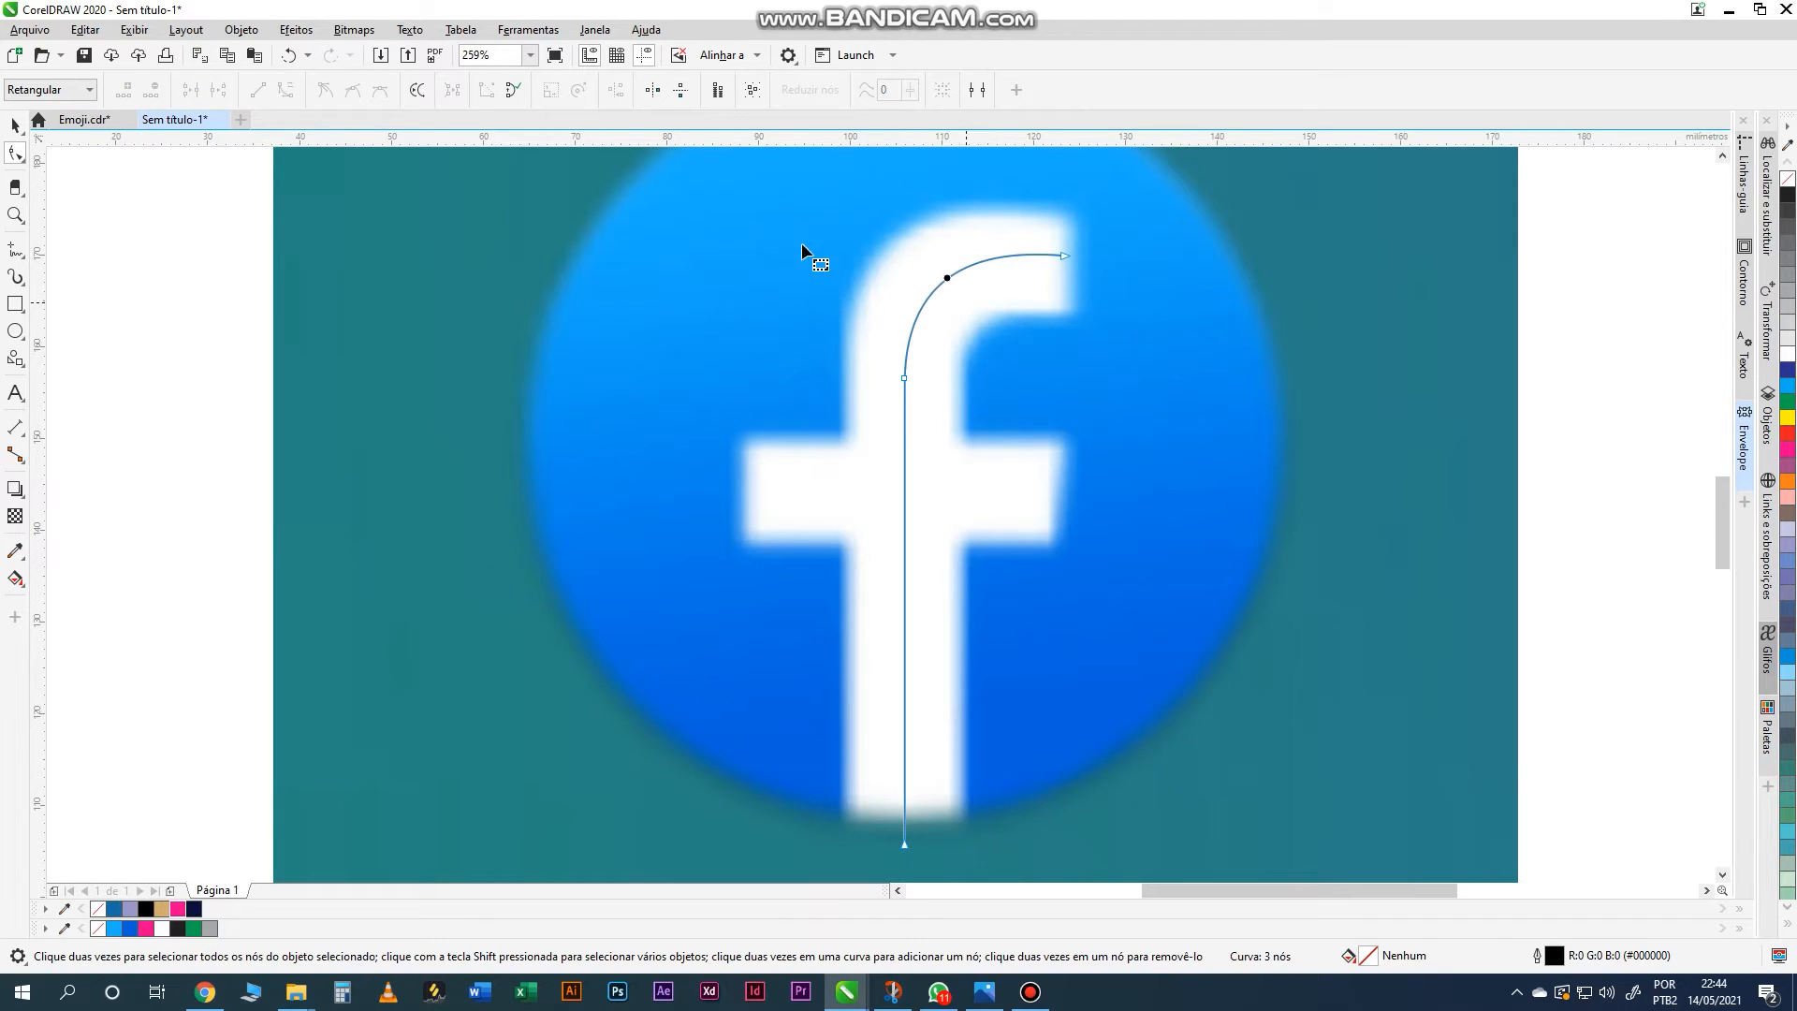
click(906, 380)
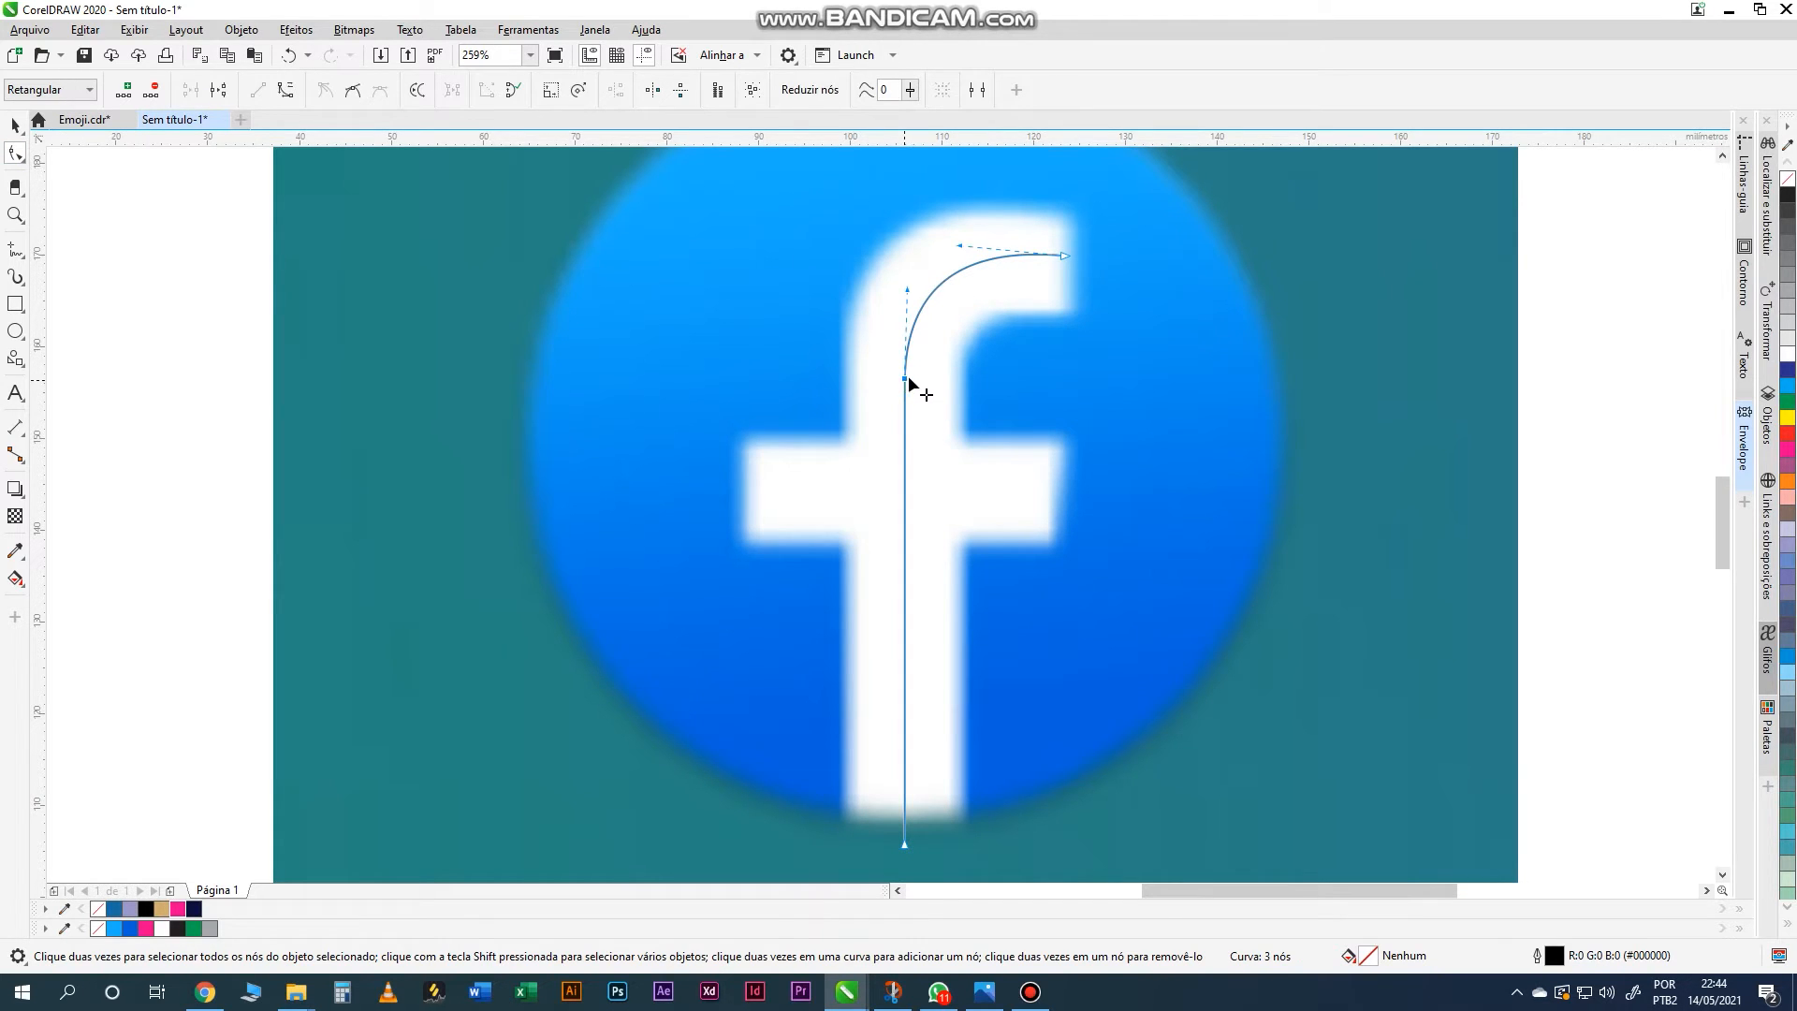
drag(909, 287, 949, 245)
- Lower the end node of the hook curve slightly and raise its handle to round the bend
click(1064, 260)
click(15, 215)
drag(970, 217, 1219, 399)
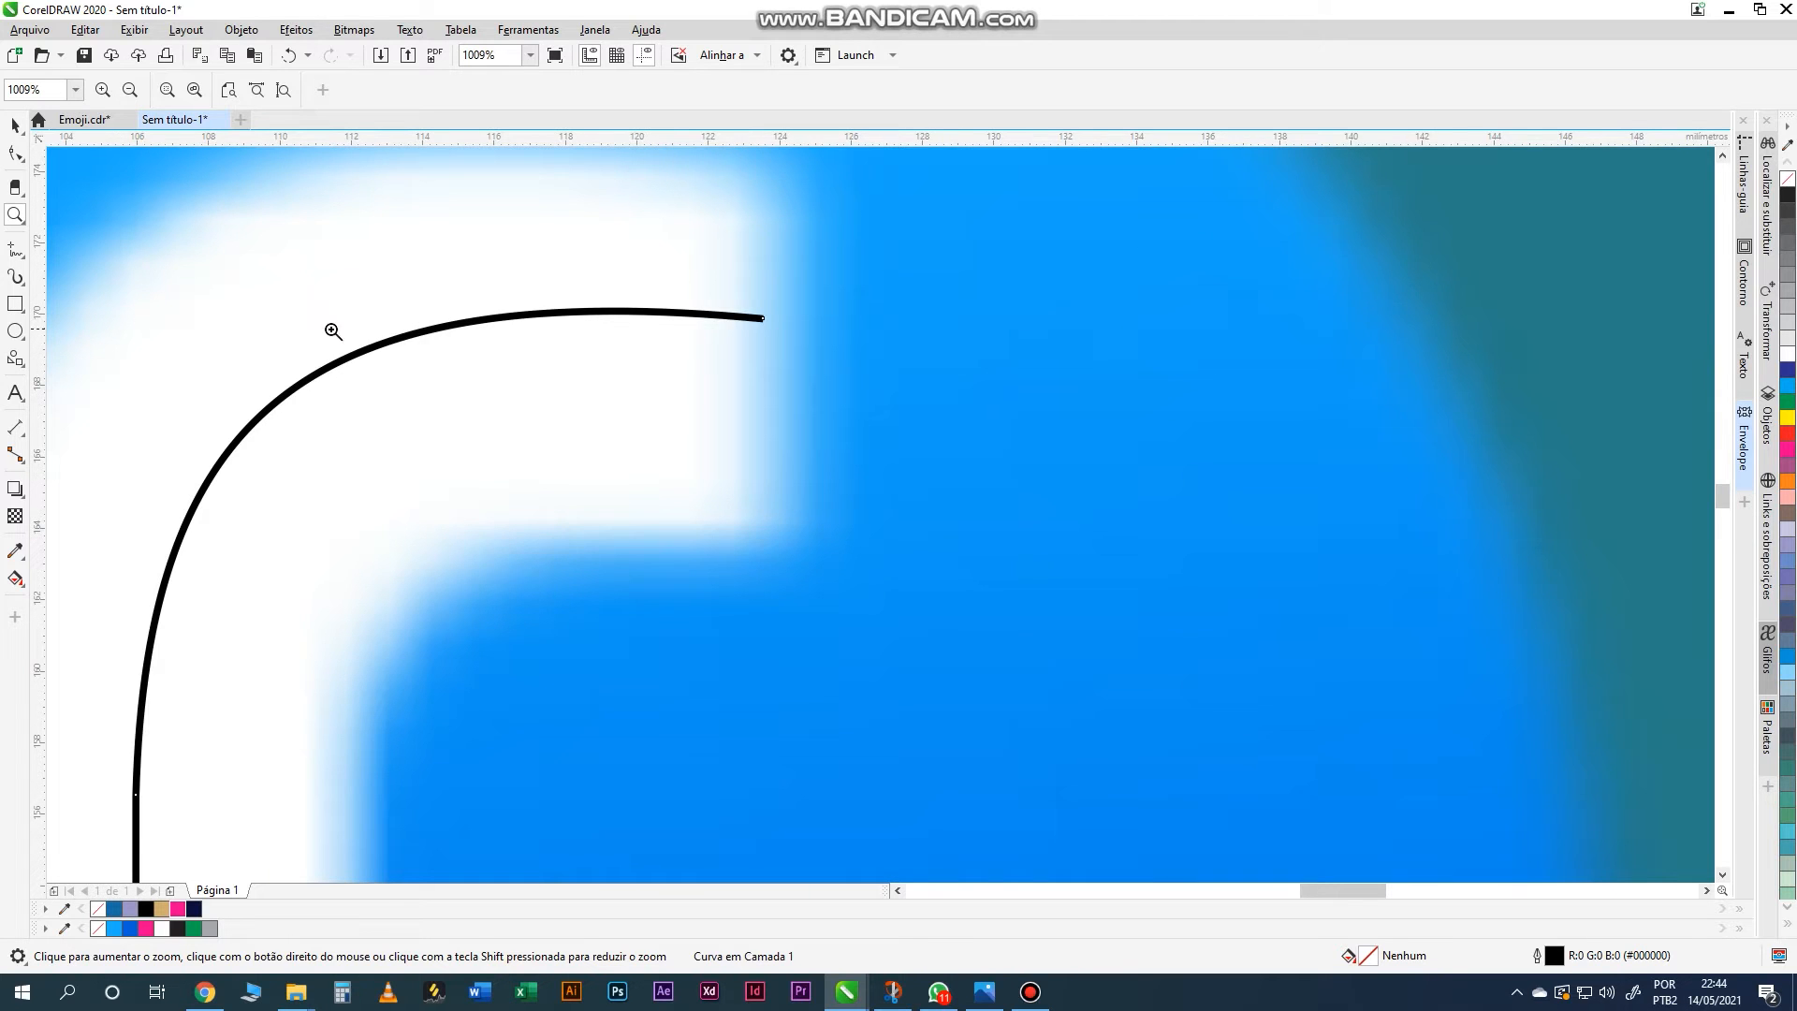
click(15, 153)
click(762, 319)
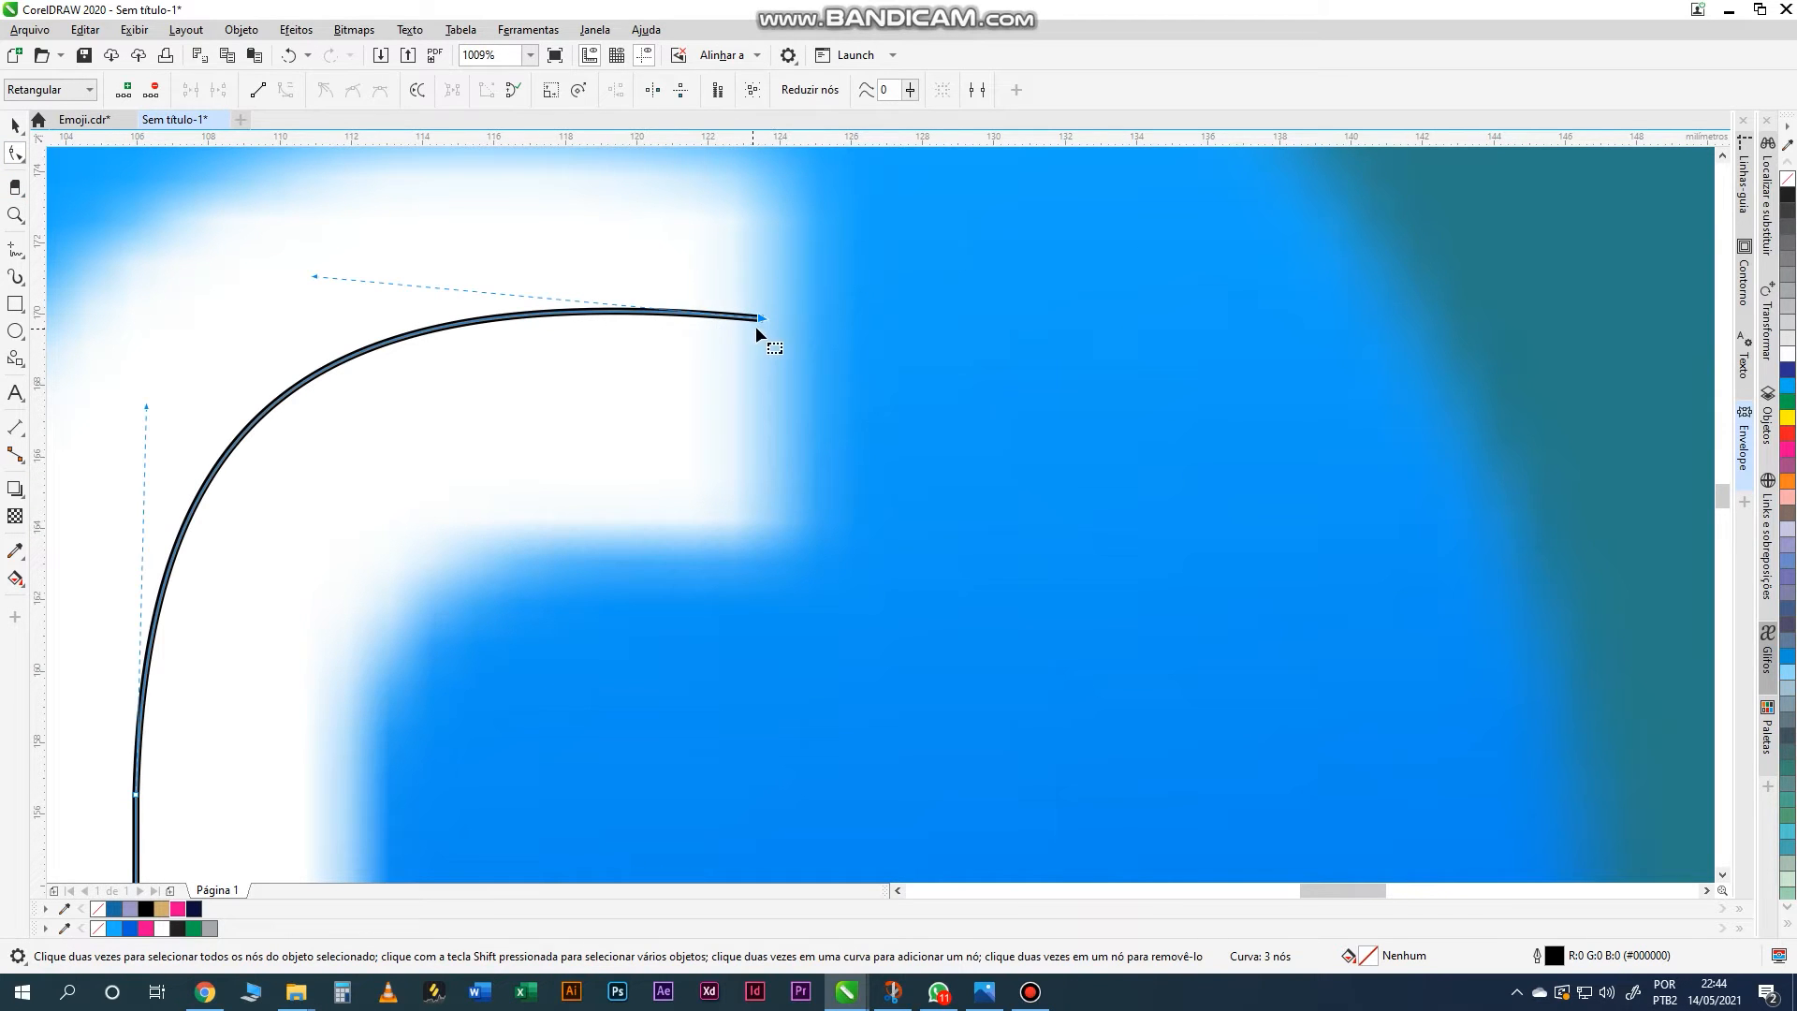
drag(760, 321, 763, 344)
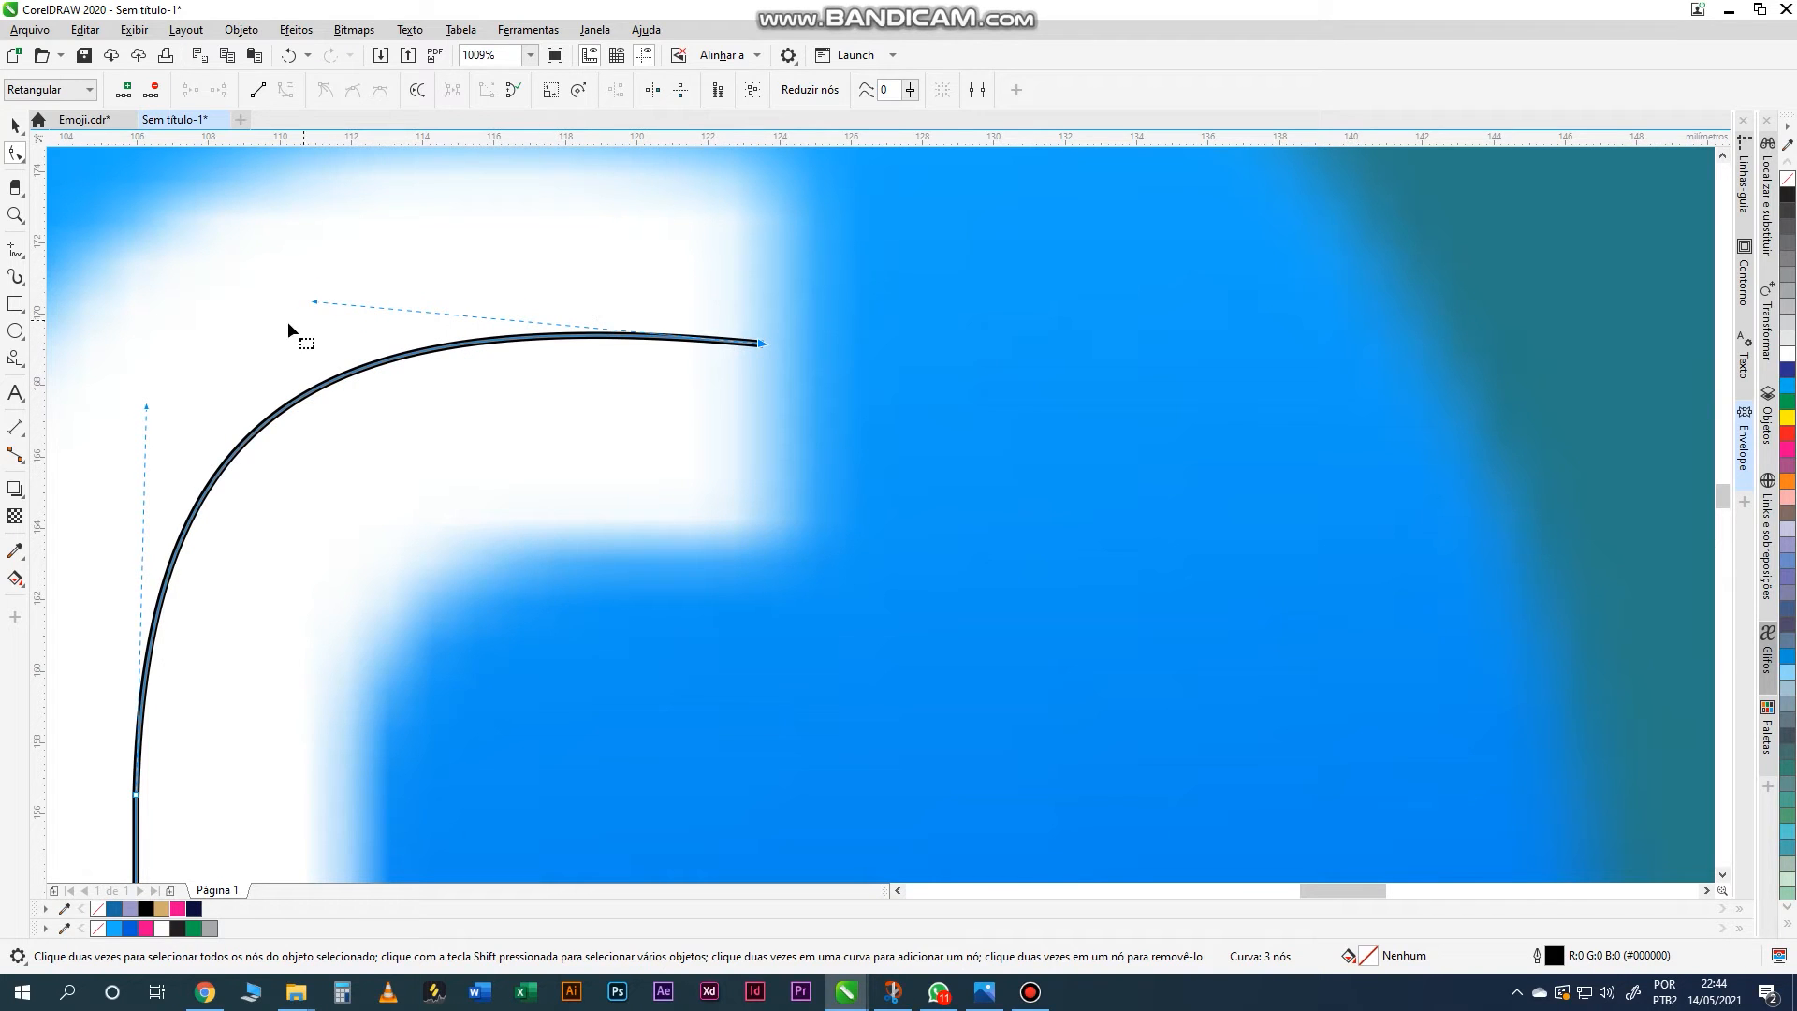
drag(316, 302, 309, 270)
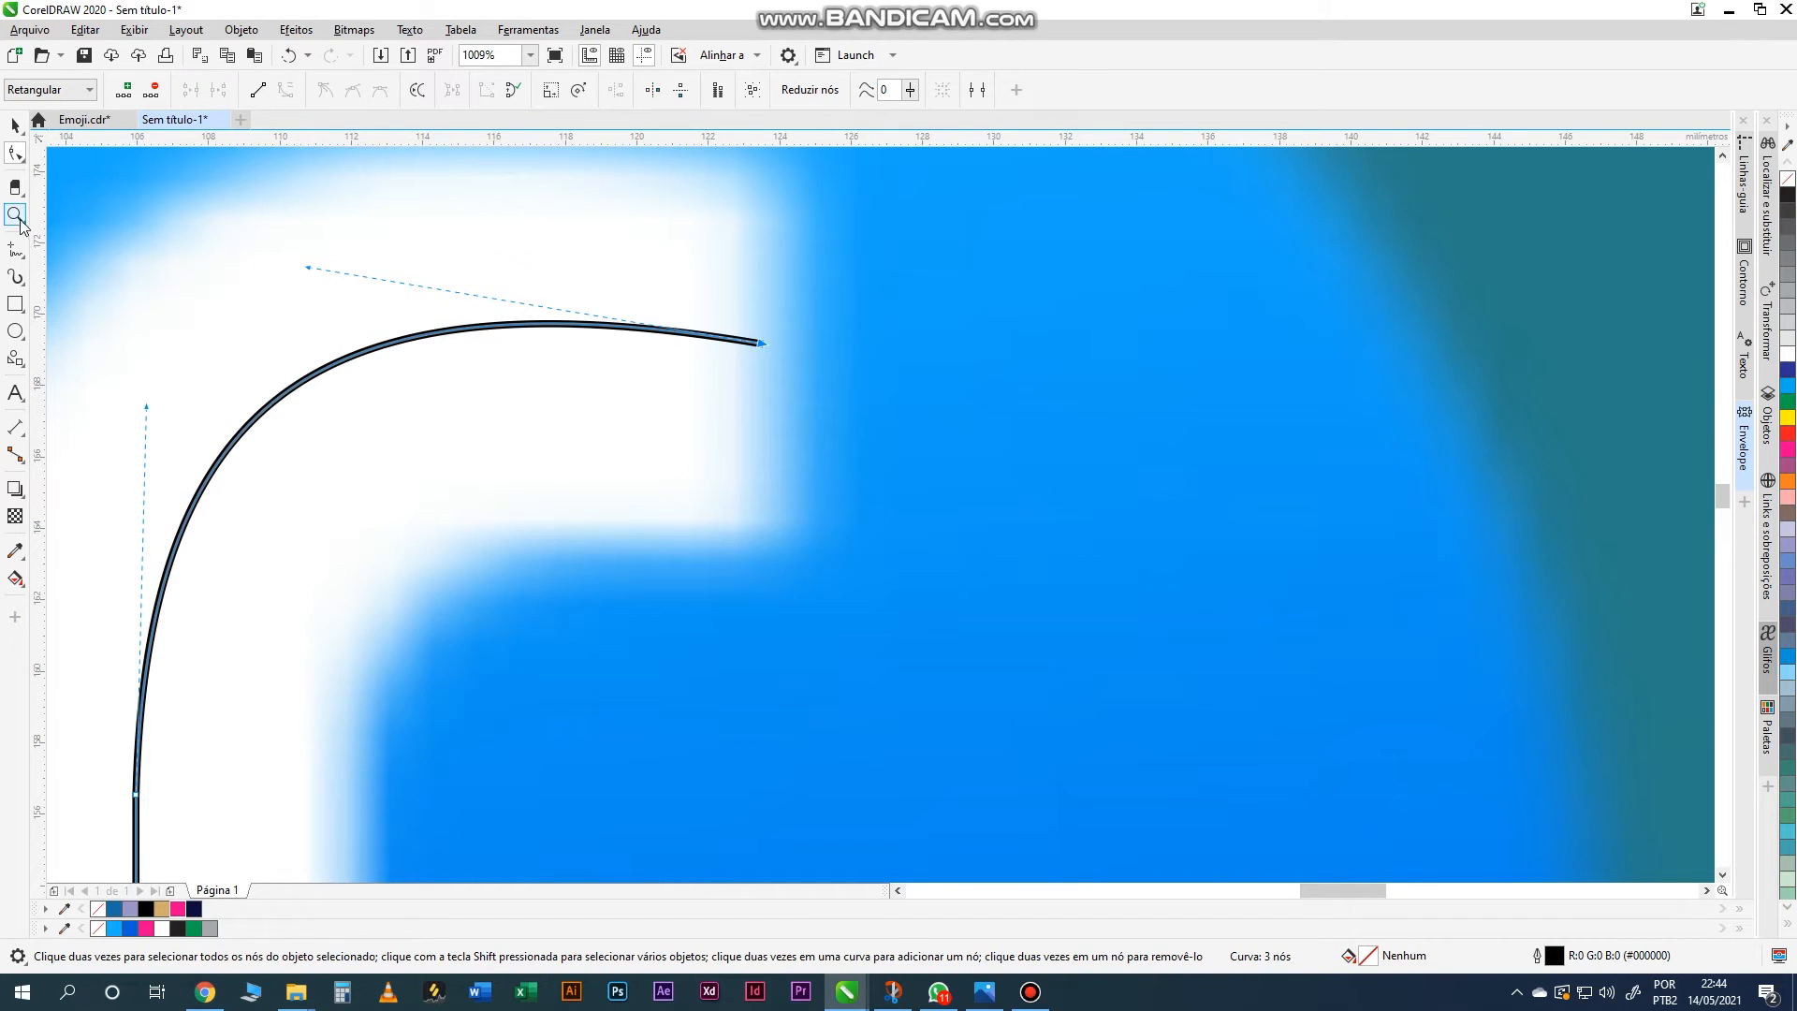
- Fine-tune the handle of the node at the top of the stem so the curve continues the vertical line smoothly
scroll(496, 421, down, 4)
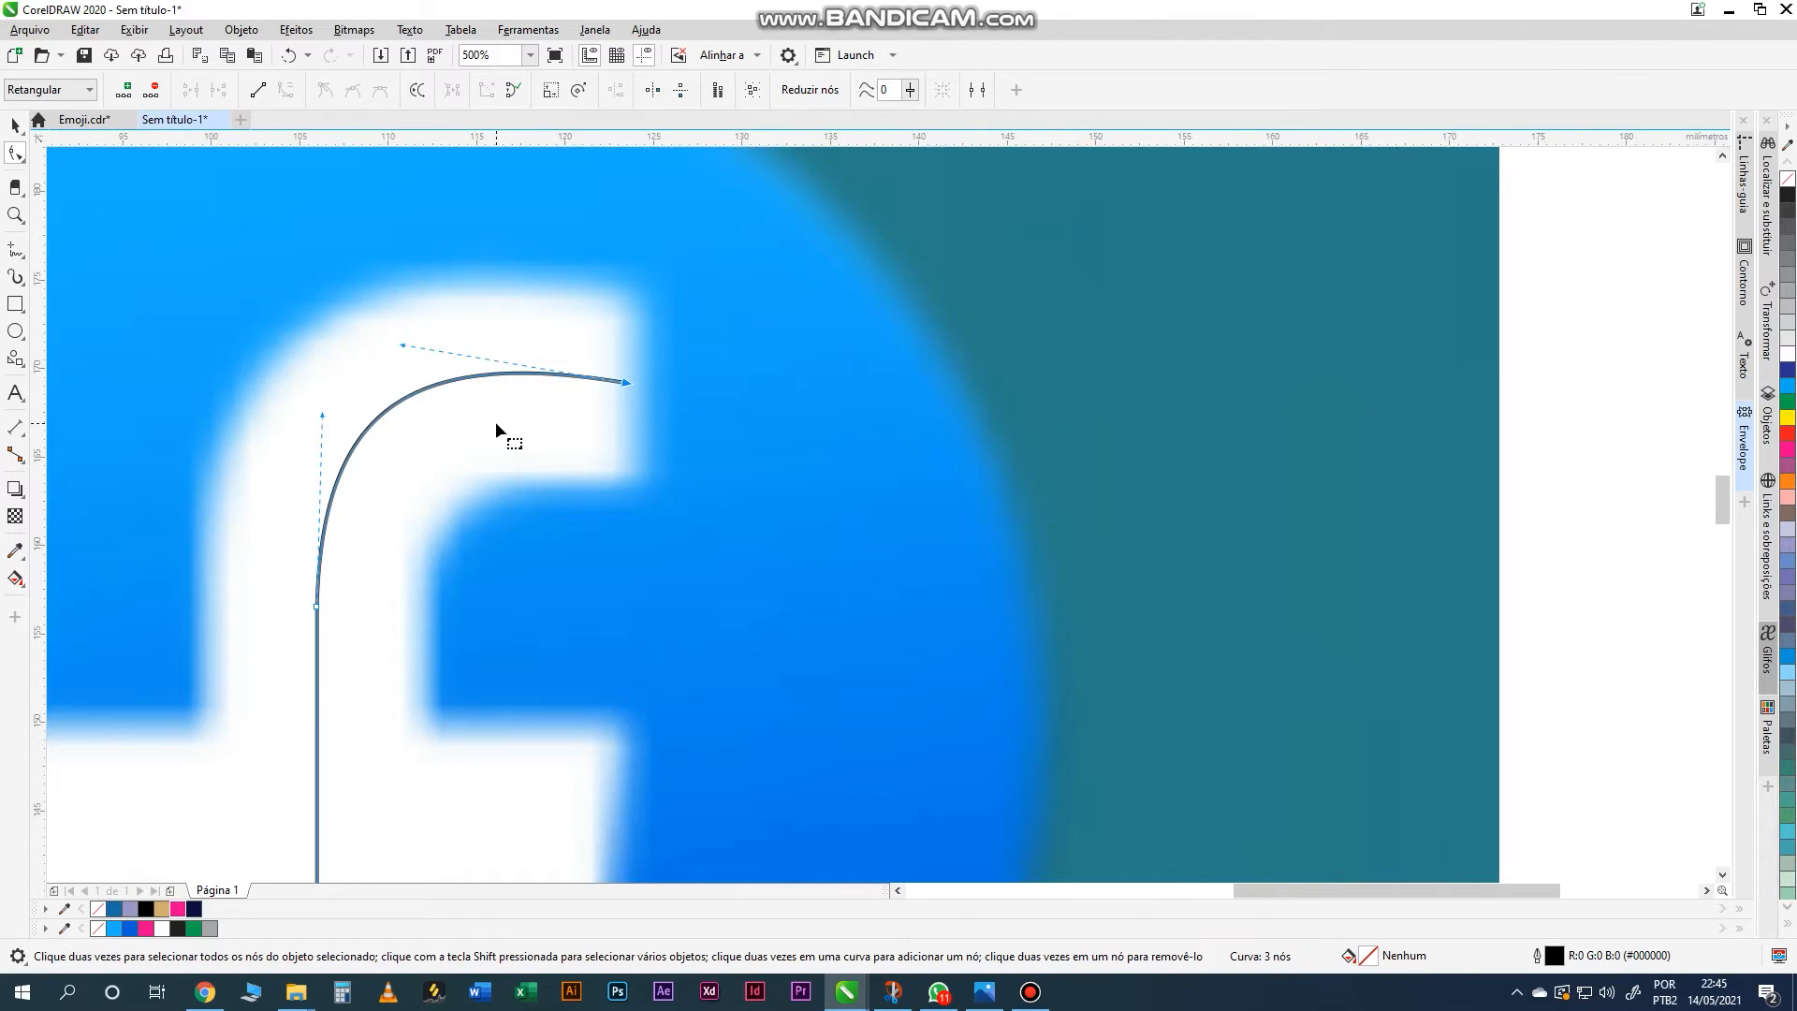
scroll(537, 459, down, 2)
scroll(431, 505, up, 3)
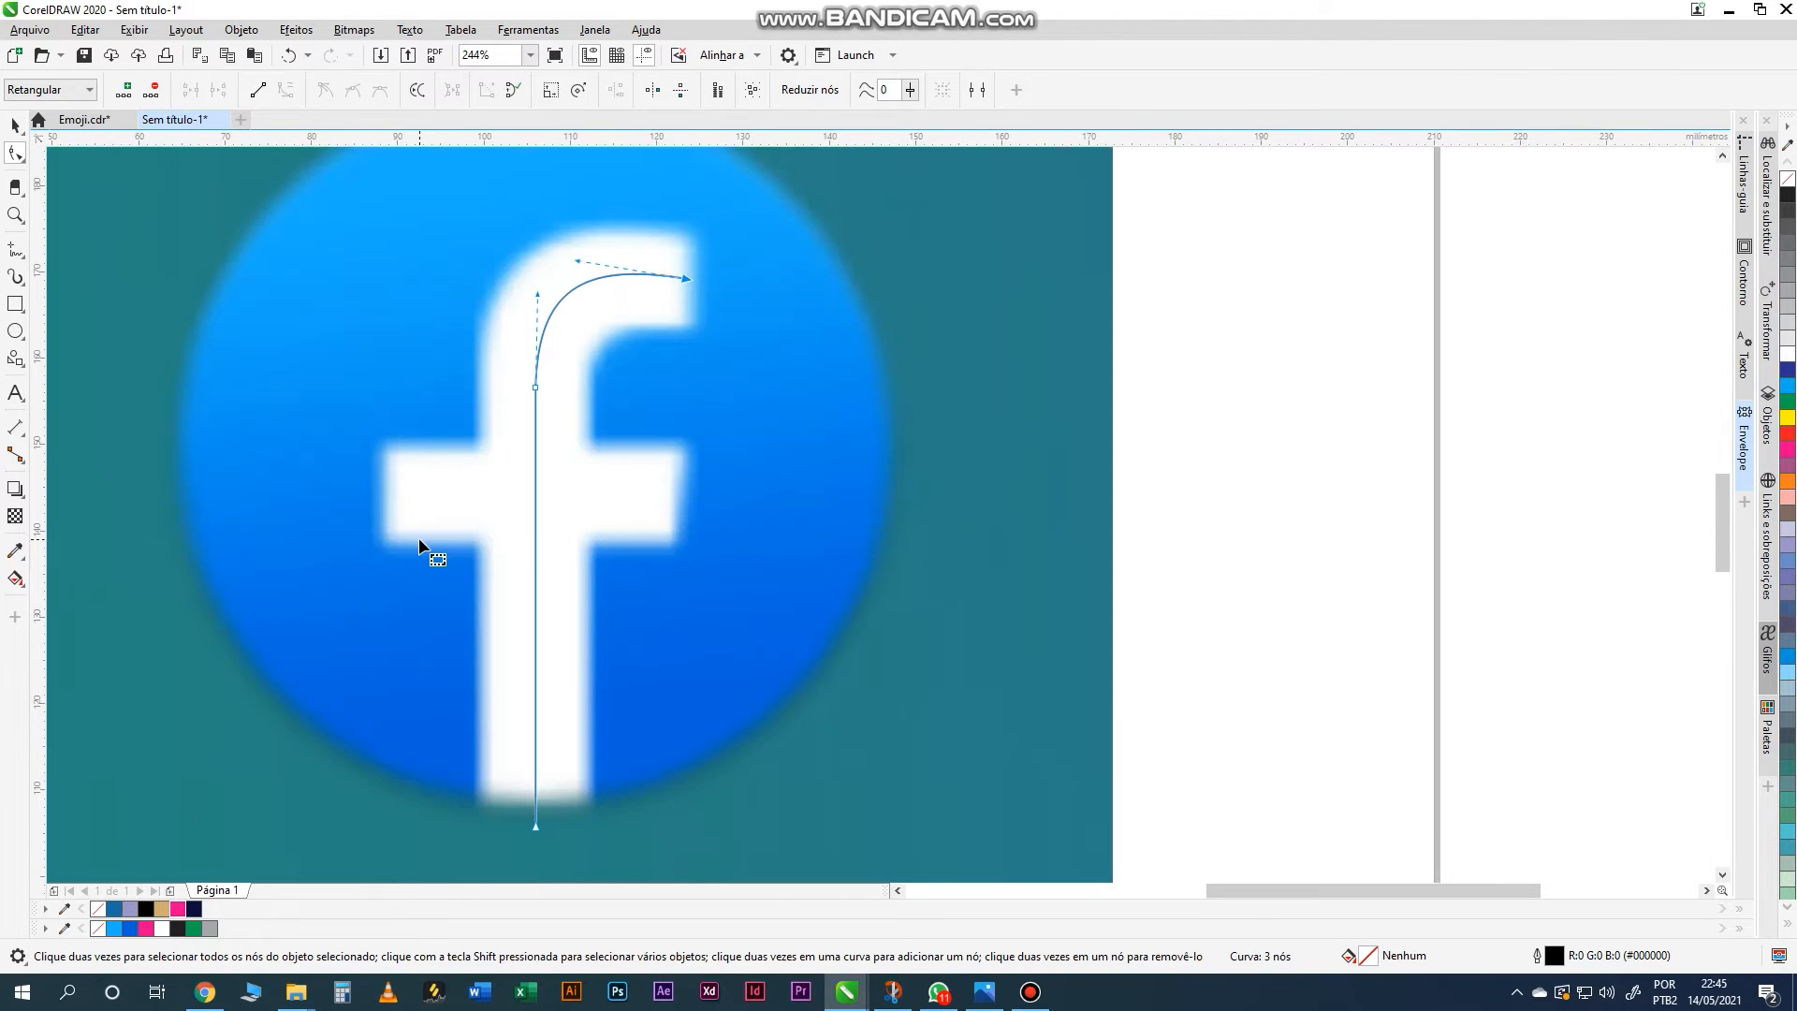
scroll(418, 537, up, 1)
drag(566, 234, 564, 229)
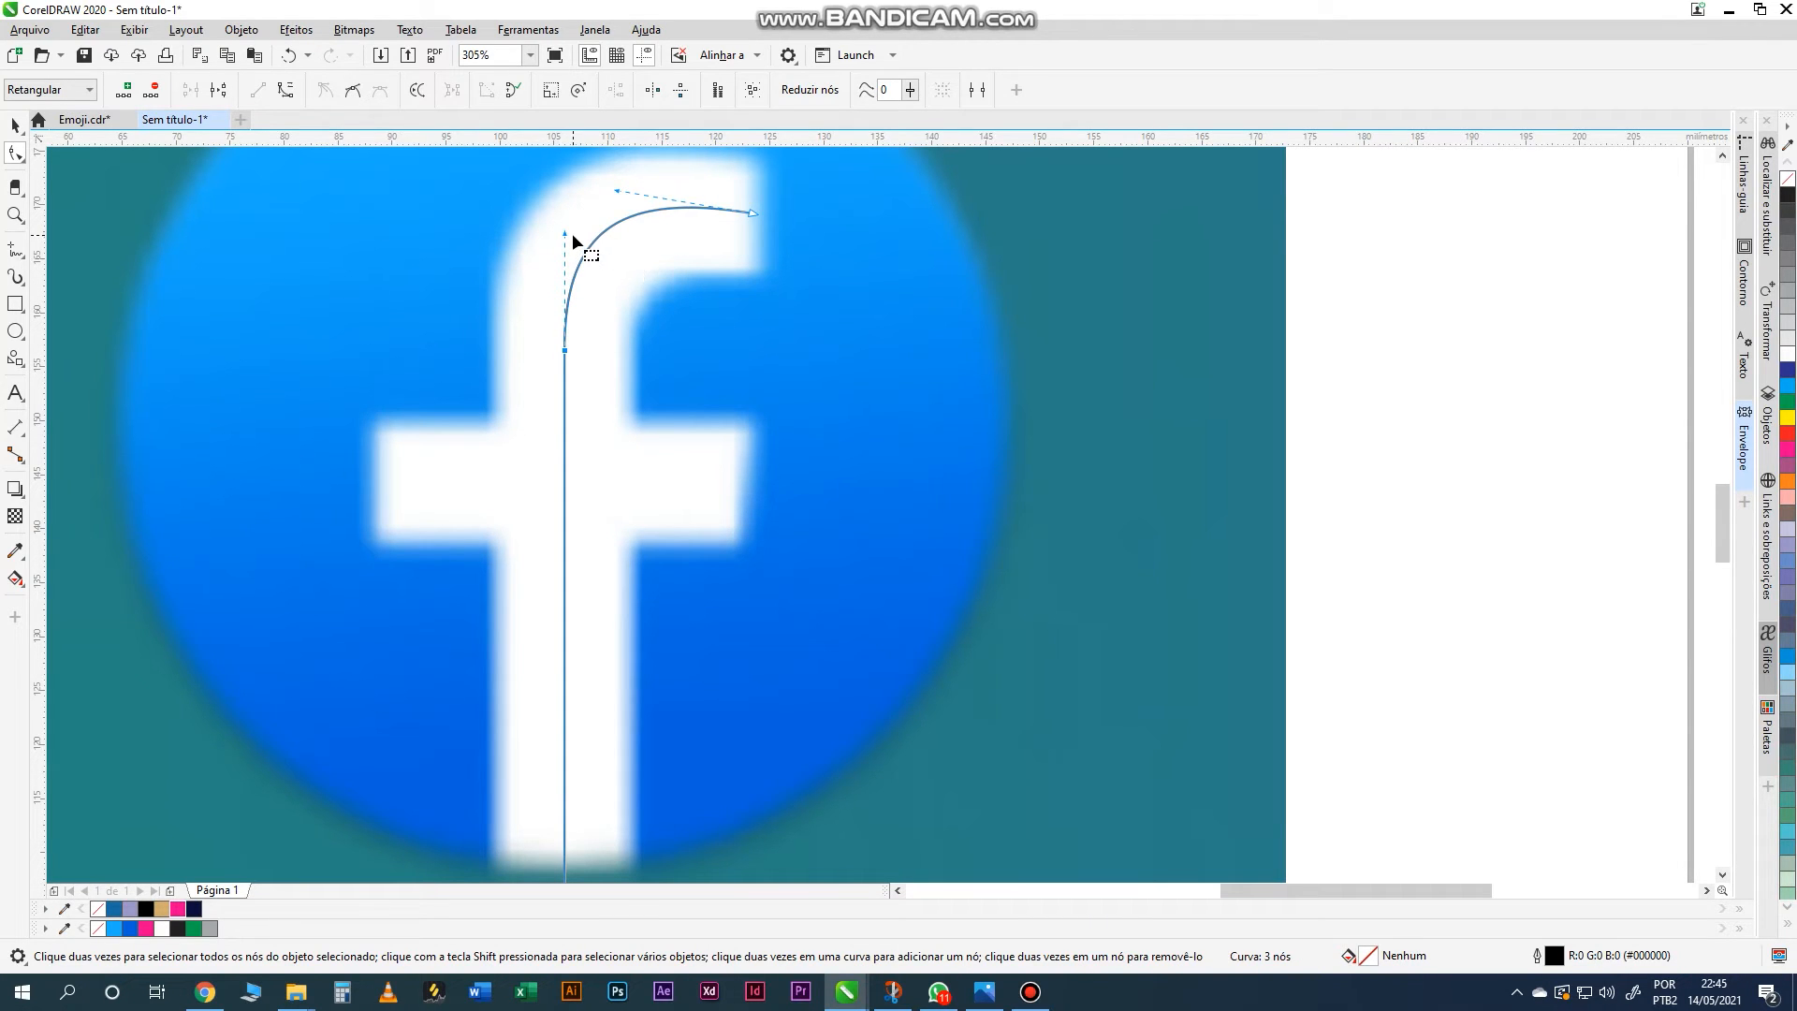
drag(566, 236, 564, 227)
- Set the outline width of the f centre line to 12,5 mm
click(15, 125)
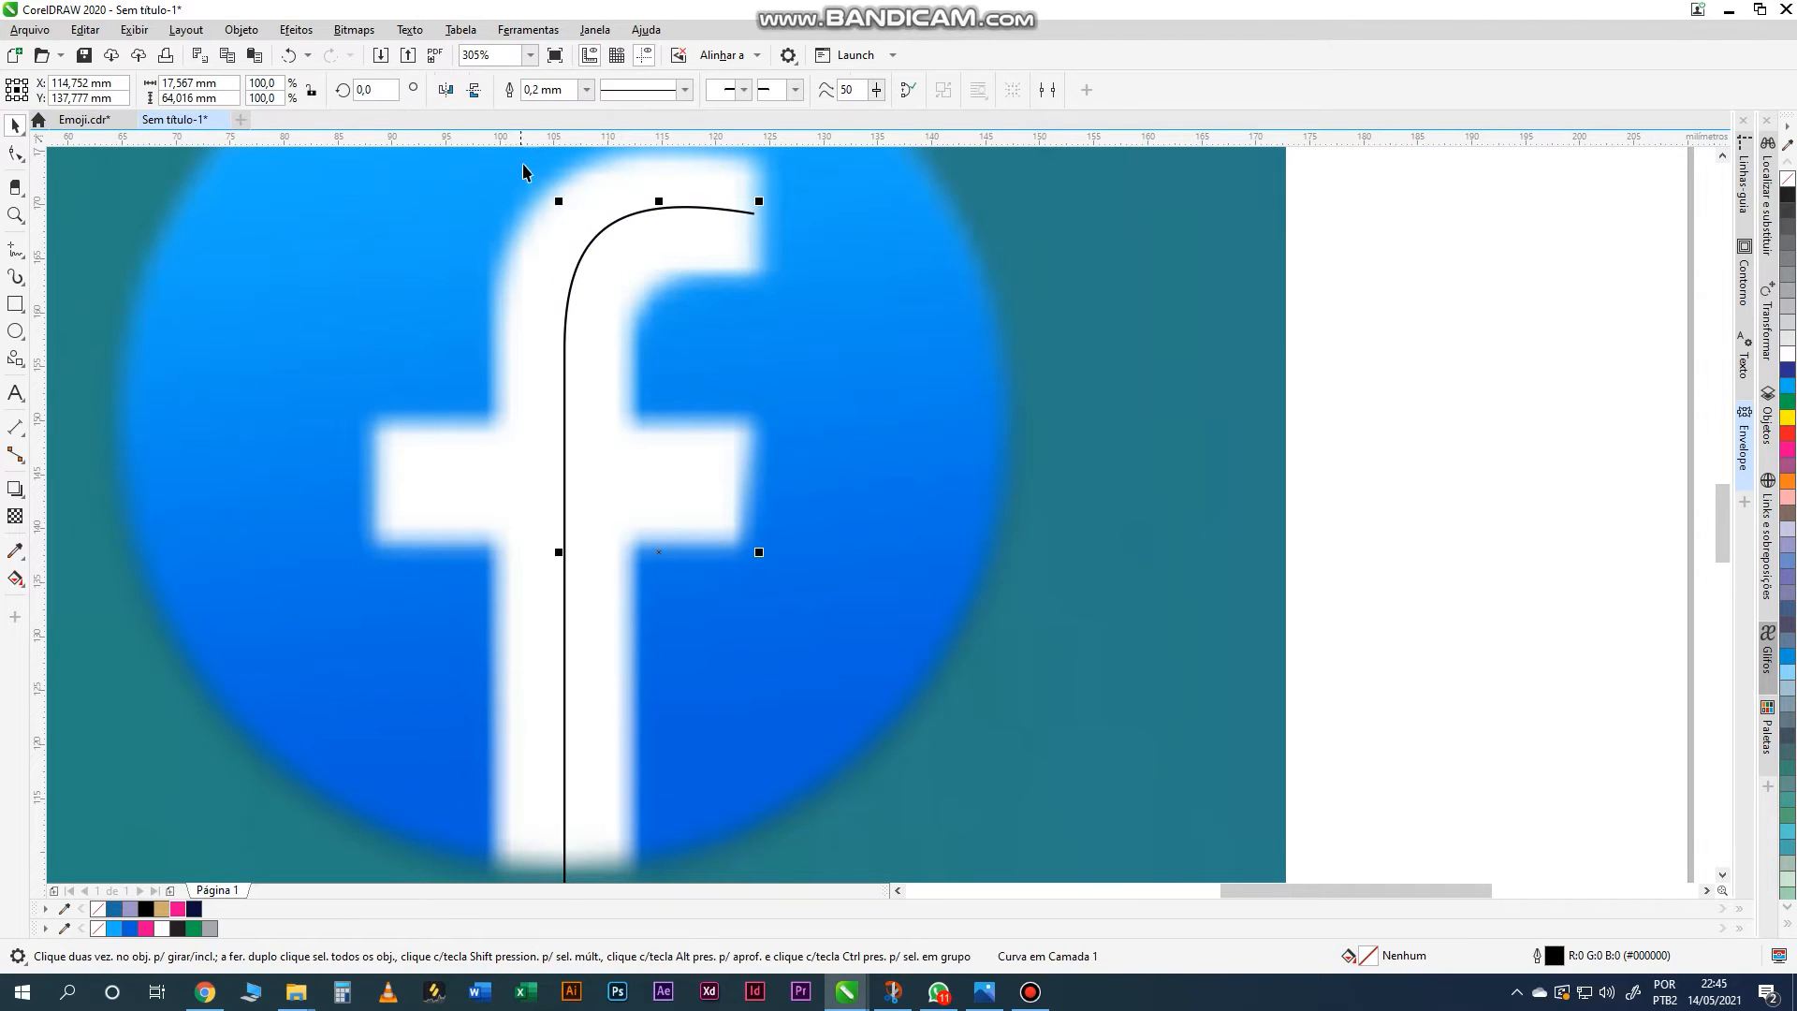
click(567, 90)
text(12,5)
key(Return)
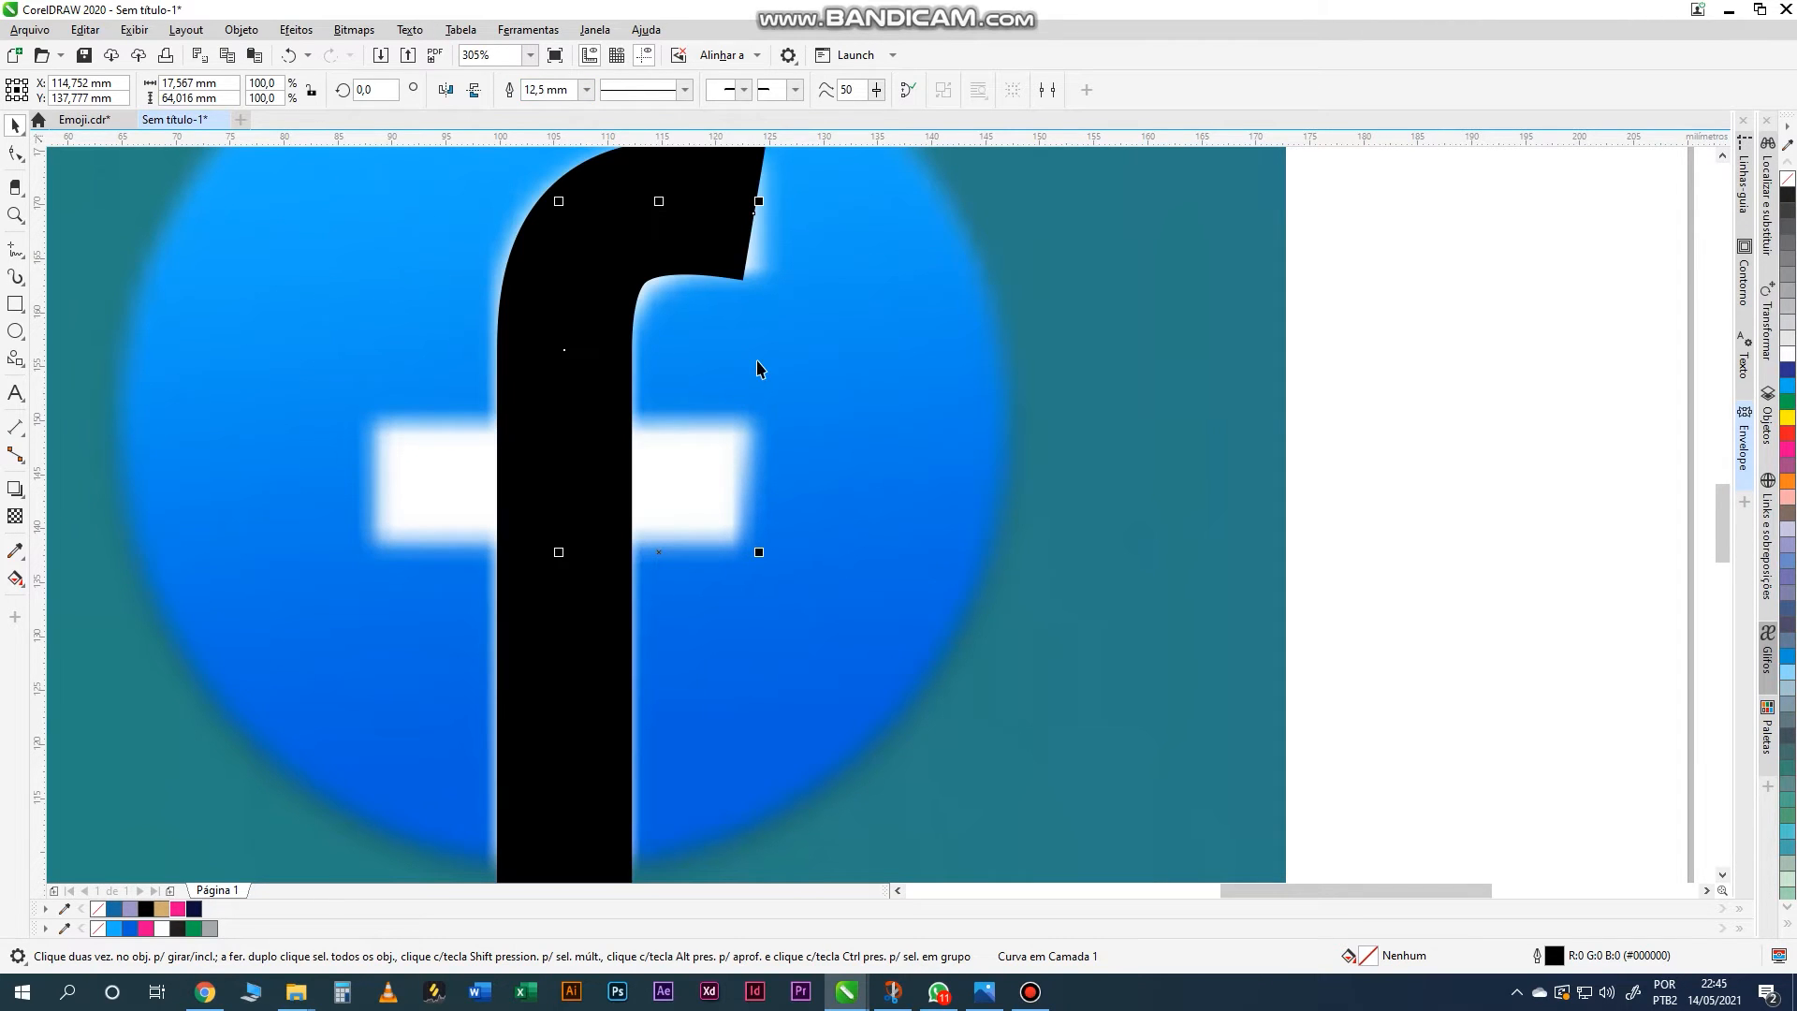
- Convert the thick f outline to an object, then give it no fill and a thin magenta outline
scroll(770, 542, down, 2)
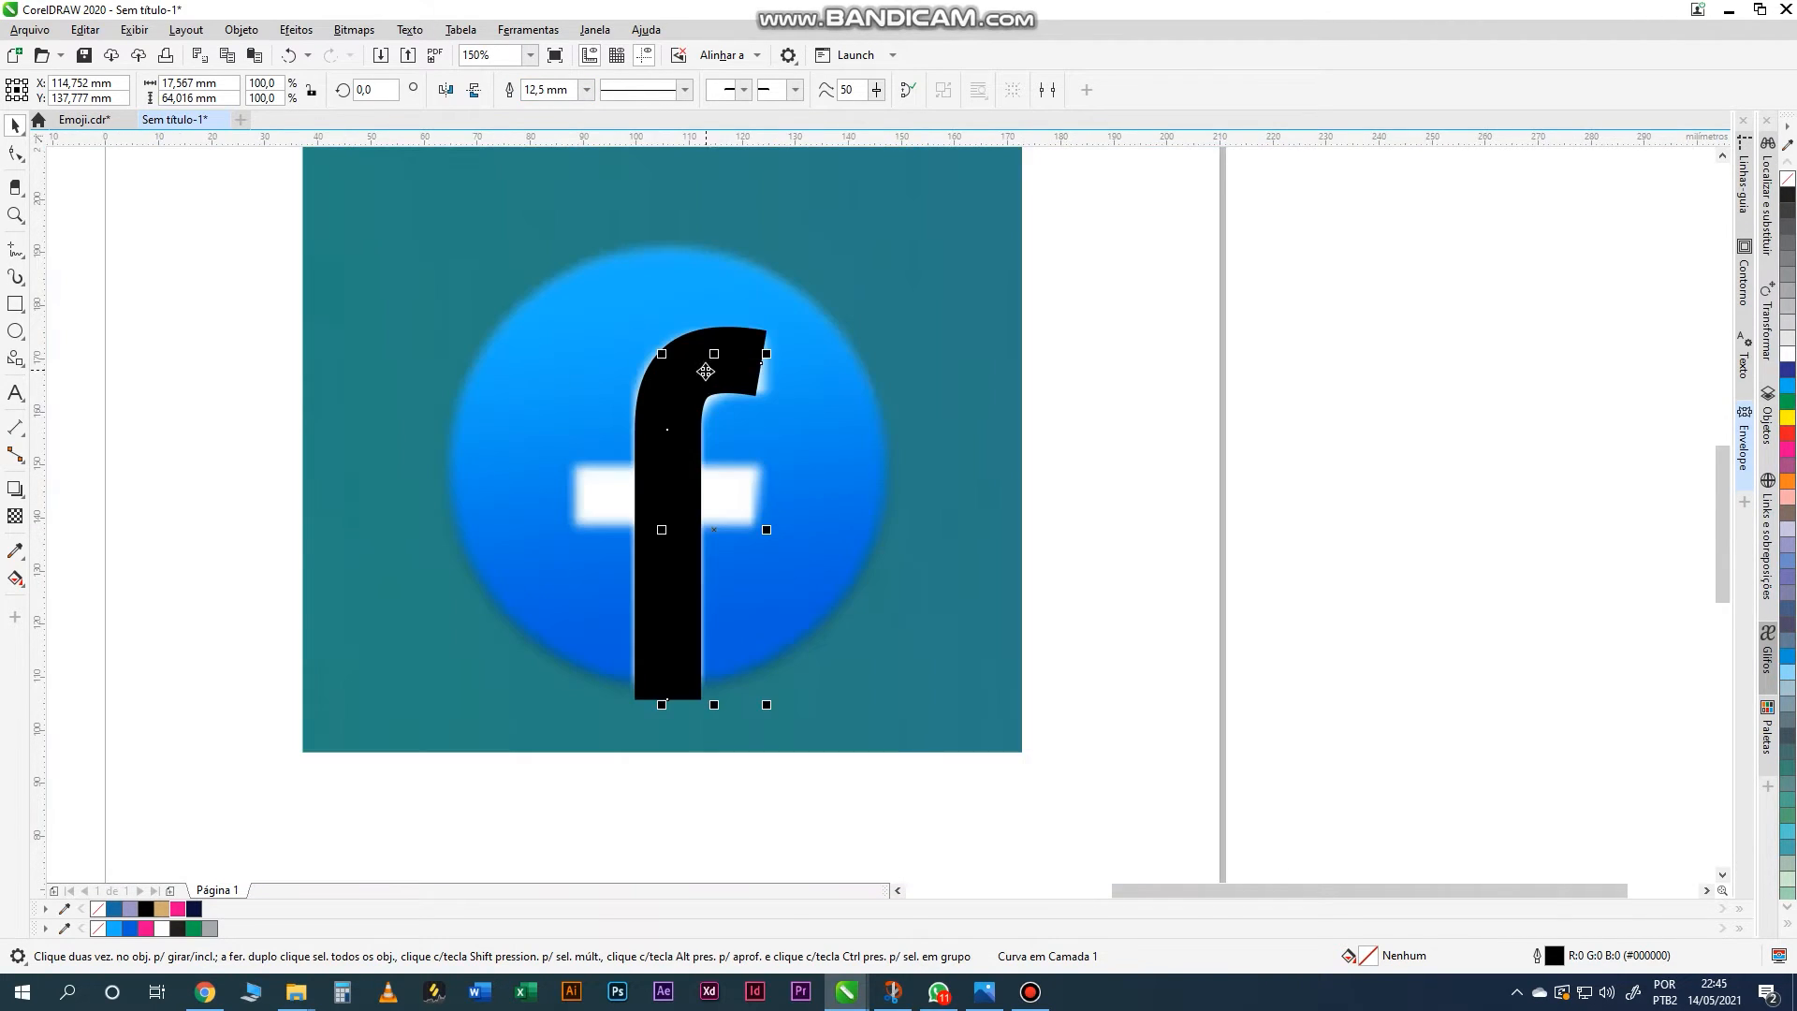
click(216, 253)
click(726, 365)
click(242, 29)
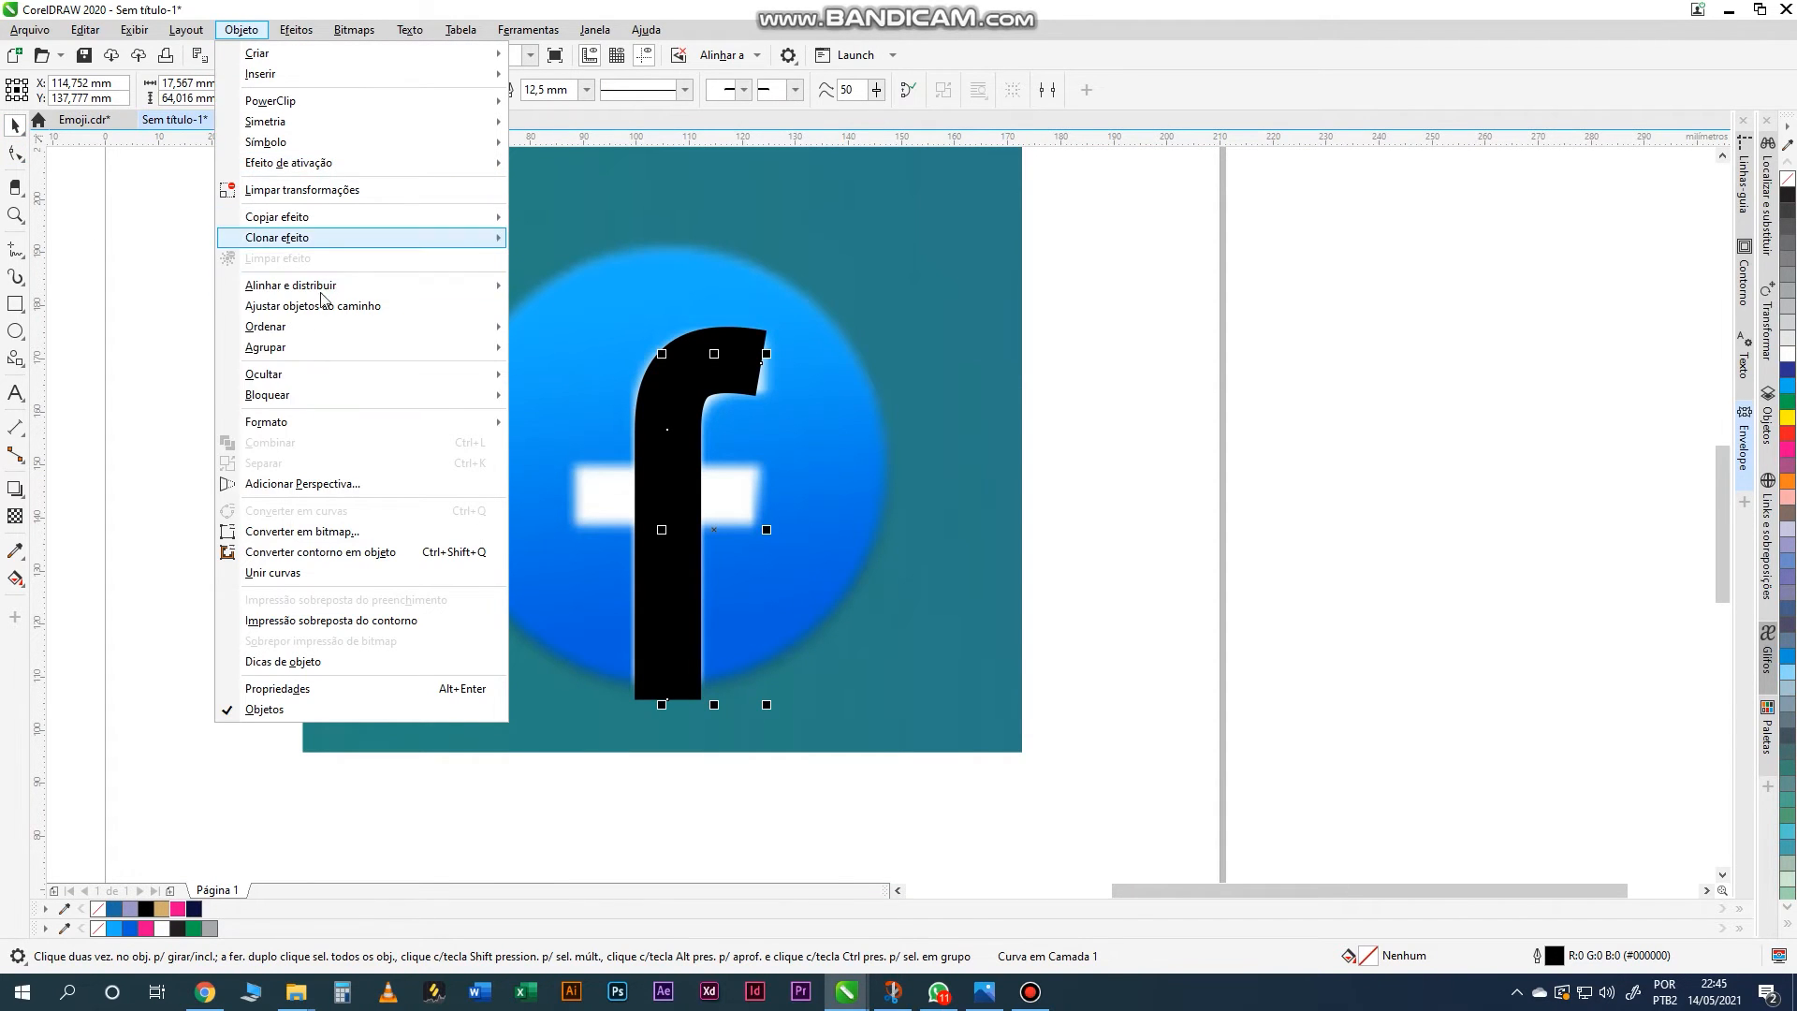
click(320, 552)
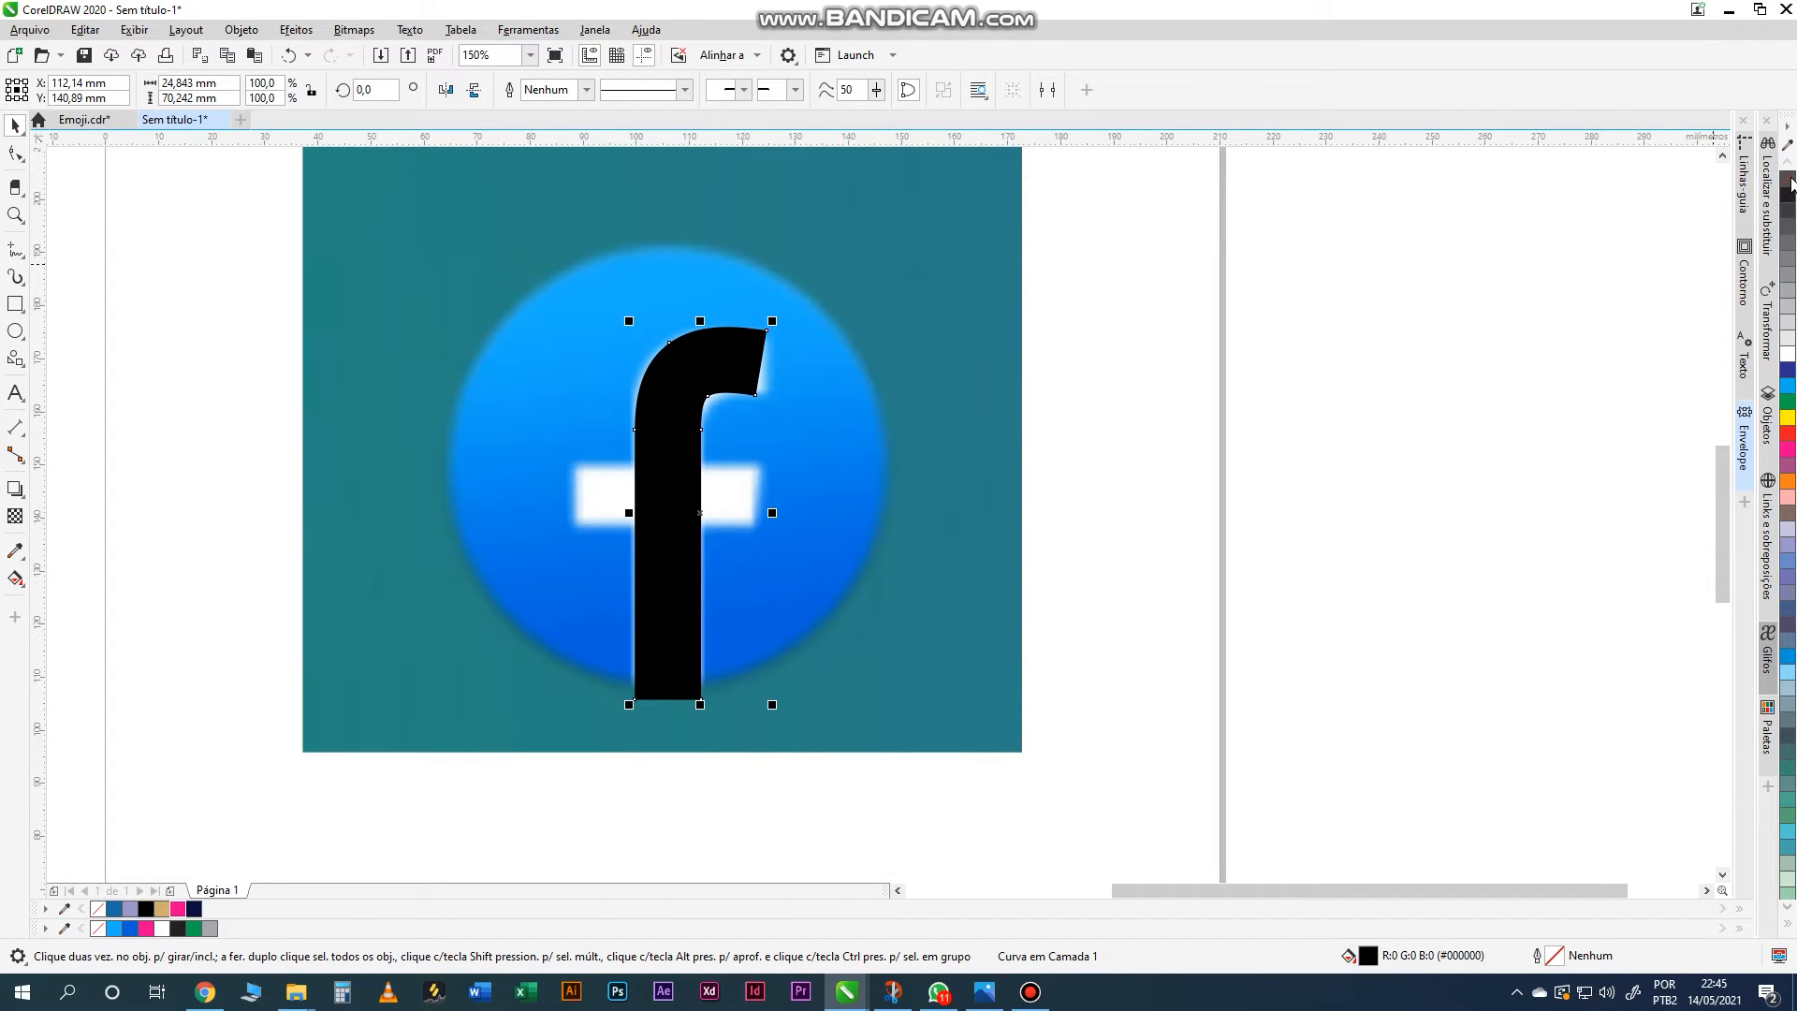
click(1790, 180)
right_click(1790, 456)
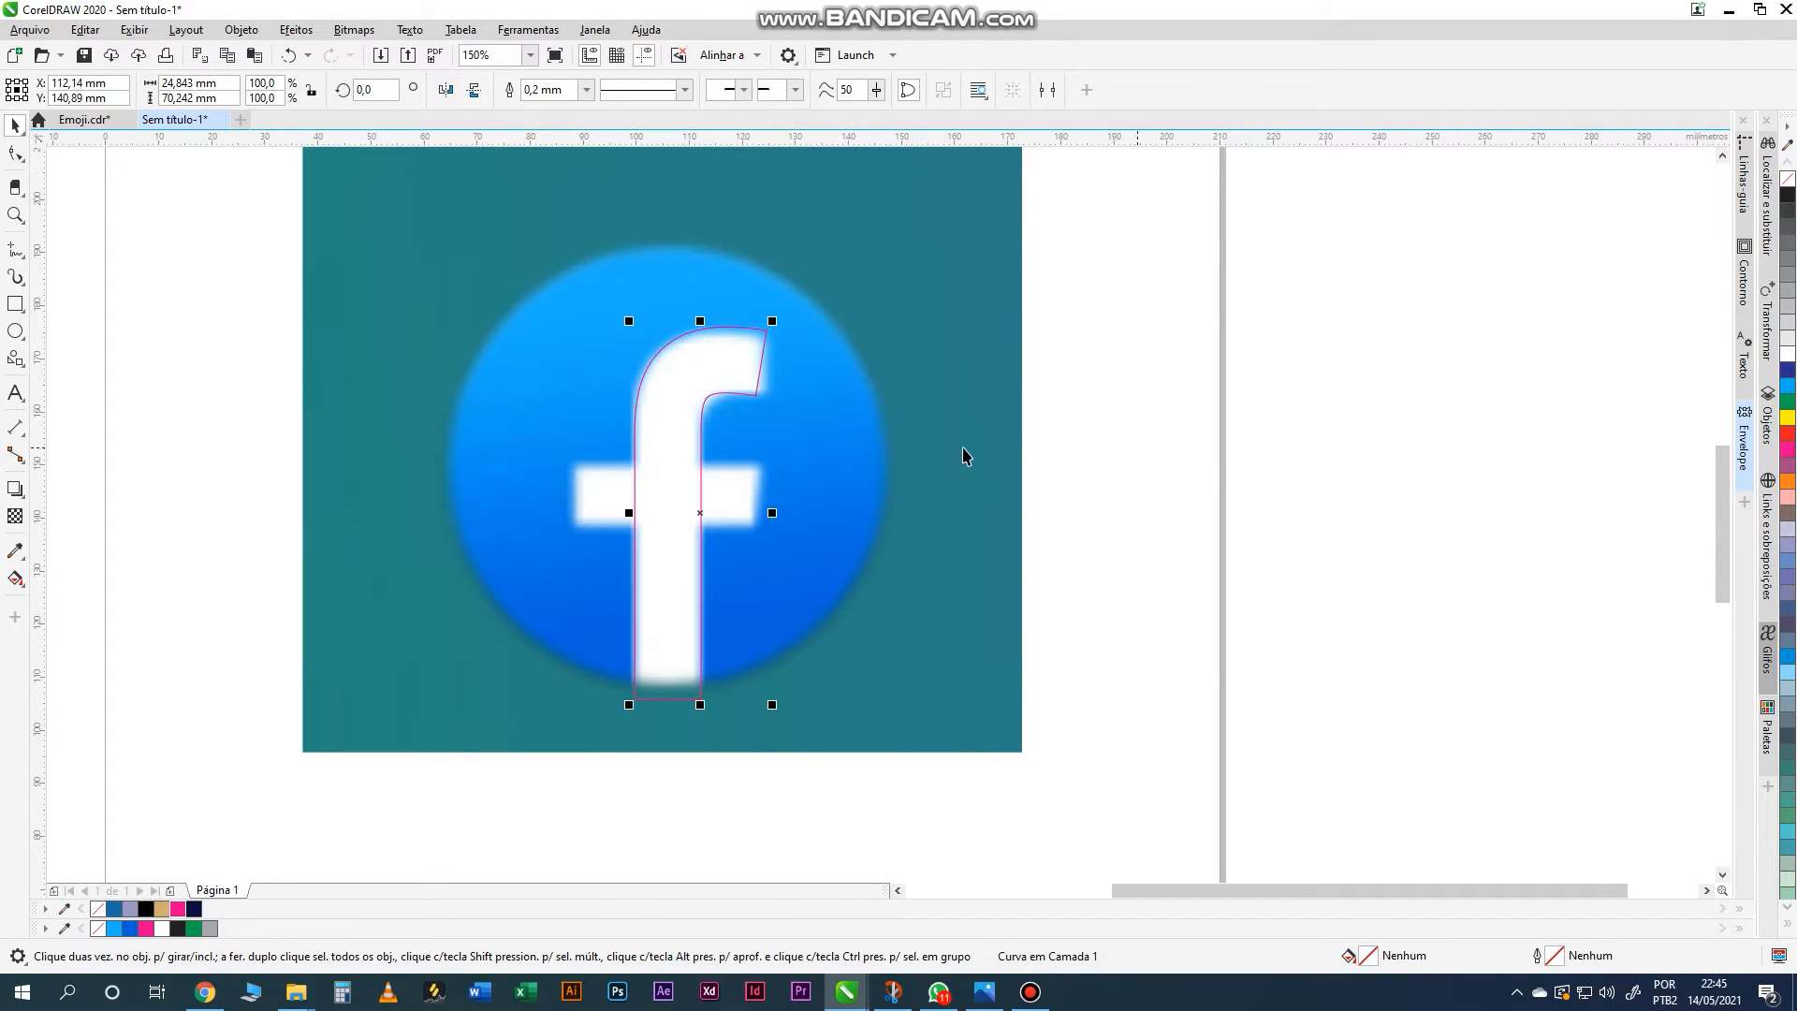
- Place a vertical guideline at about x 123,9 mm, along the end edge of the reference f's hook
scroll(704, 366, up, 3)
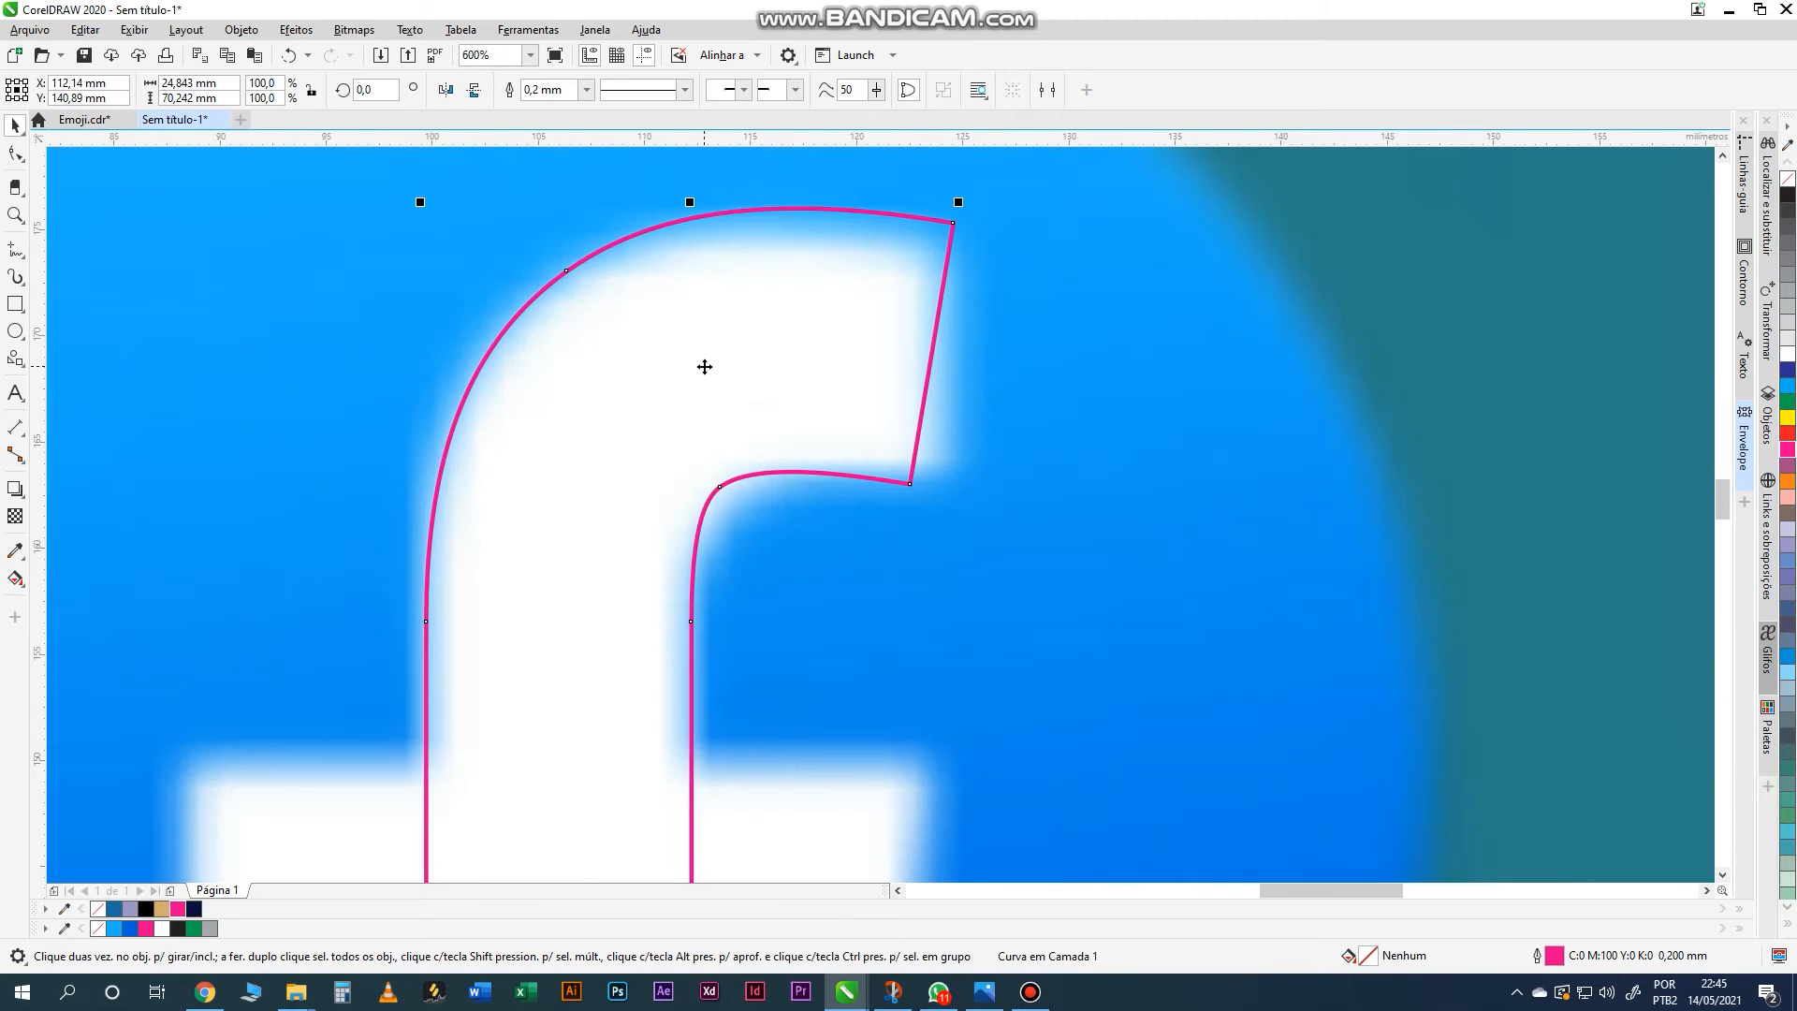
scroll(703, 366, down, 2)
click(15, 154)
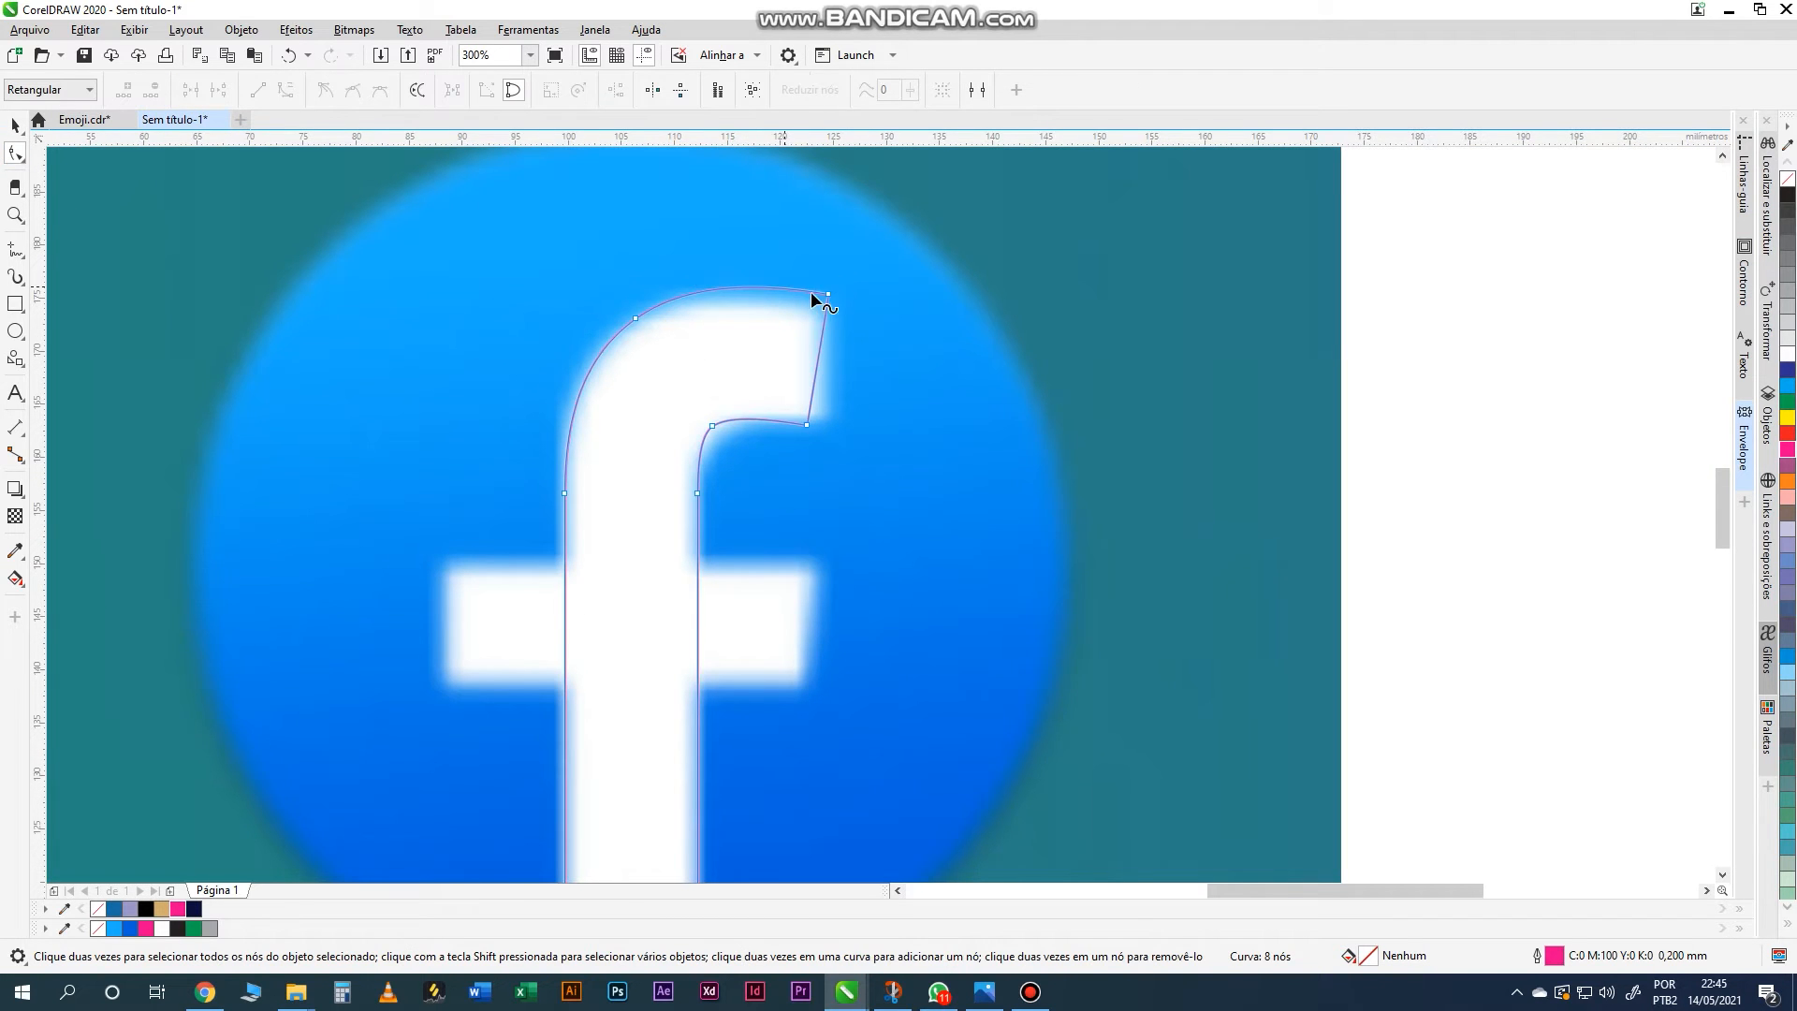
scroll(816, 298, up, 2)
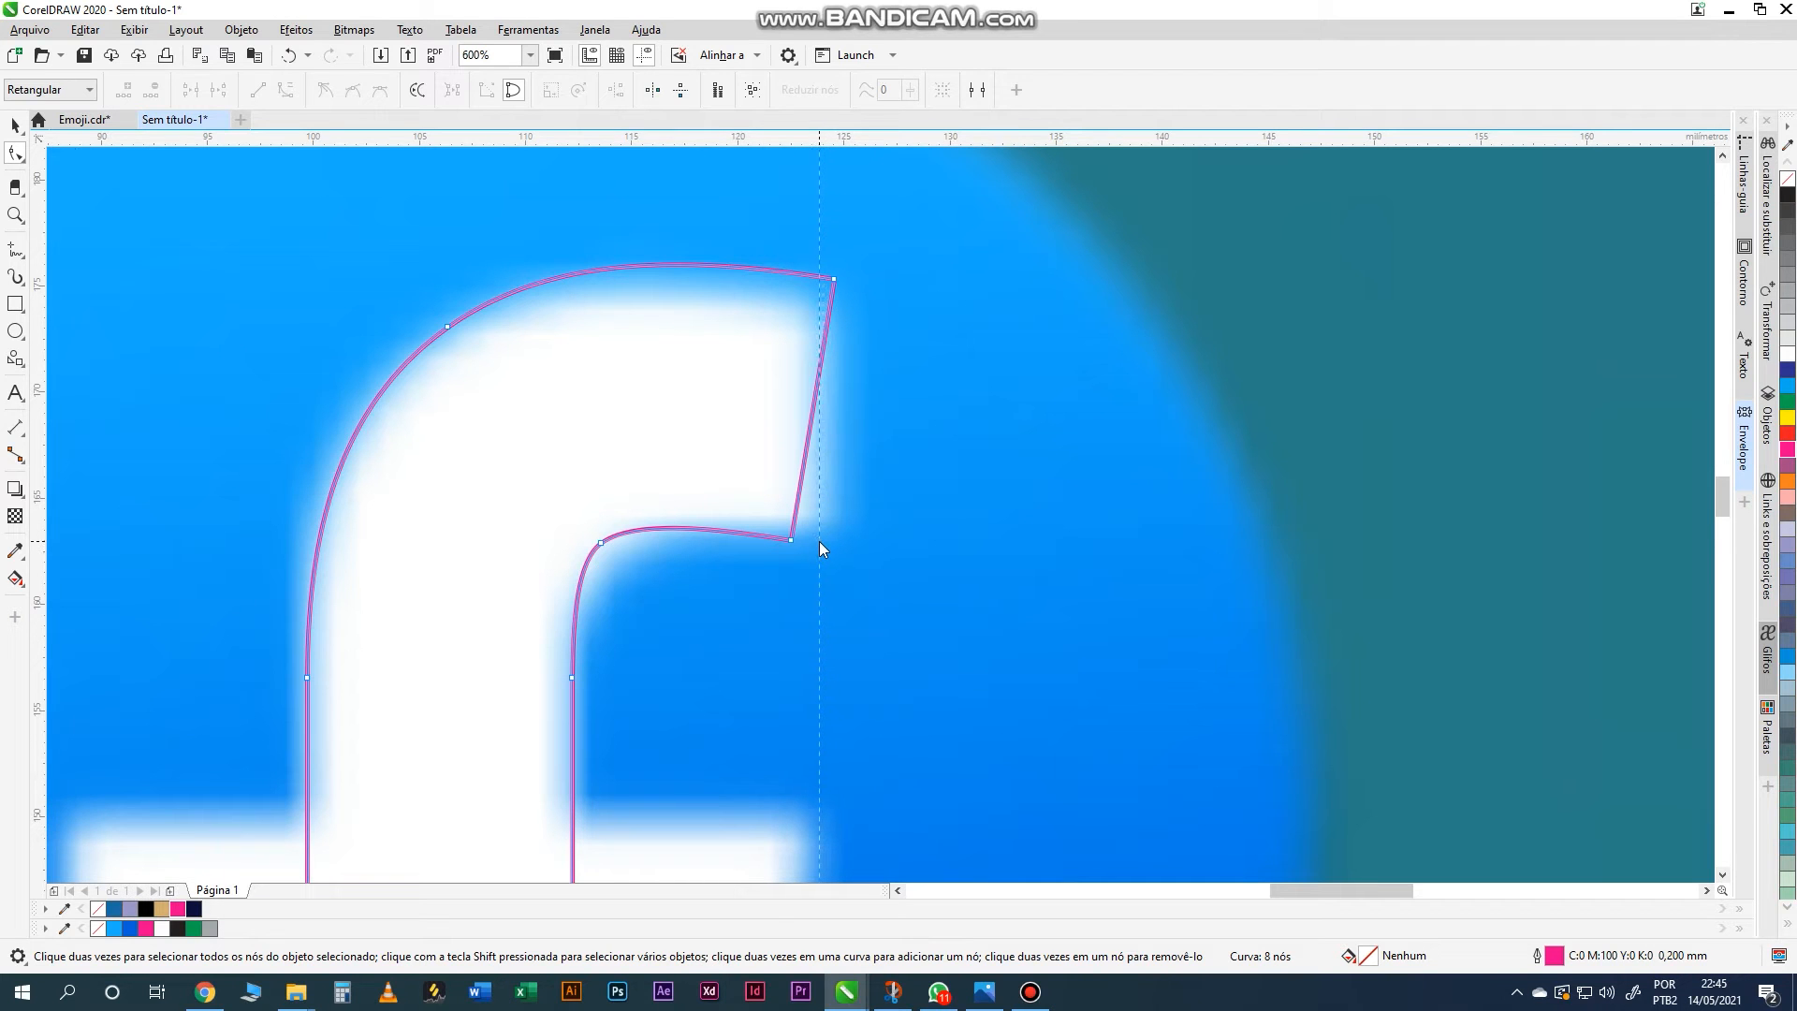
mouse_move(822, 548)
mouse_down()
mouse_move(807, 440)
mouse_move(829, 522)
mouse_up()
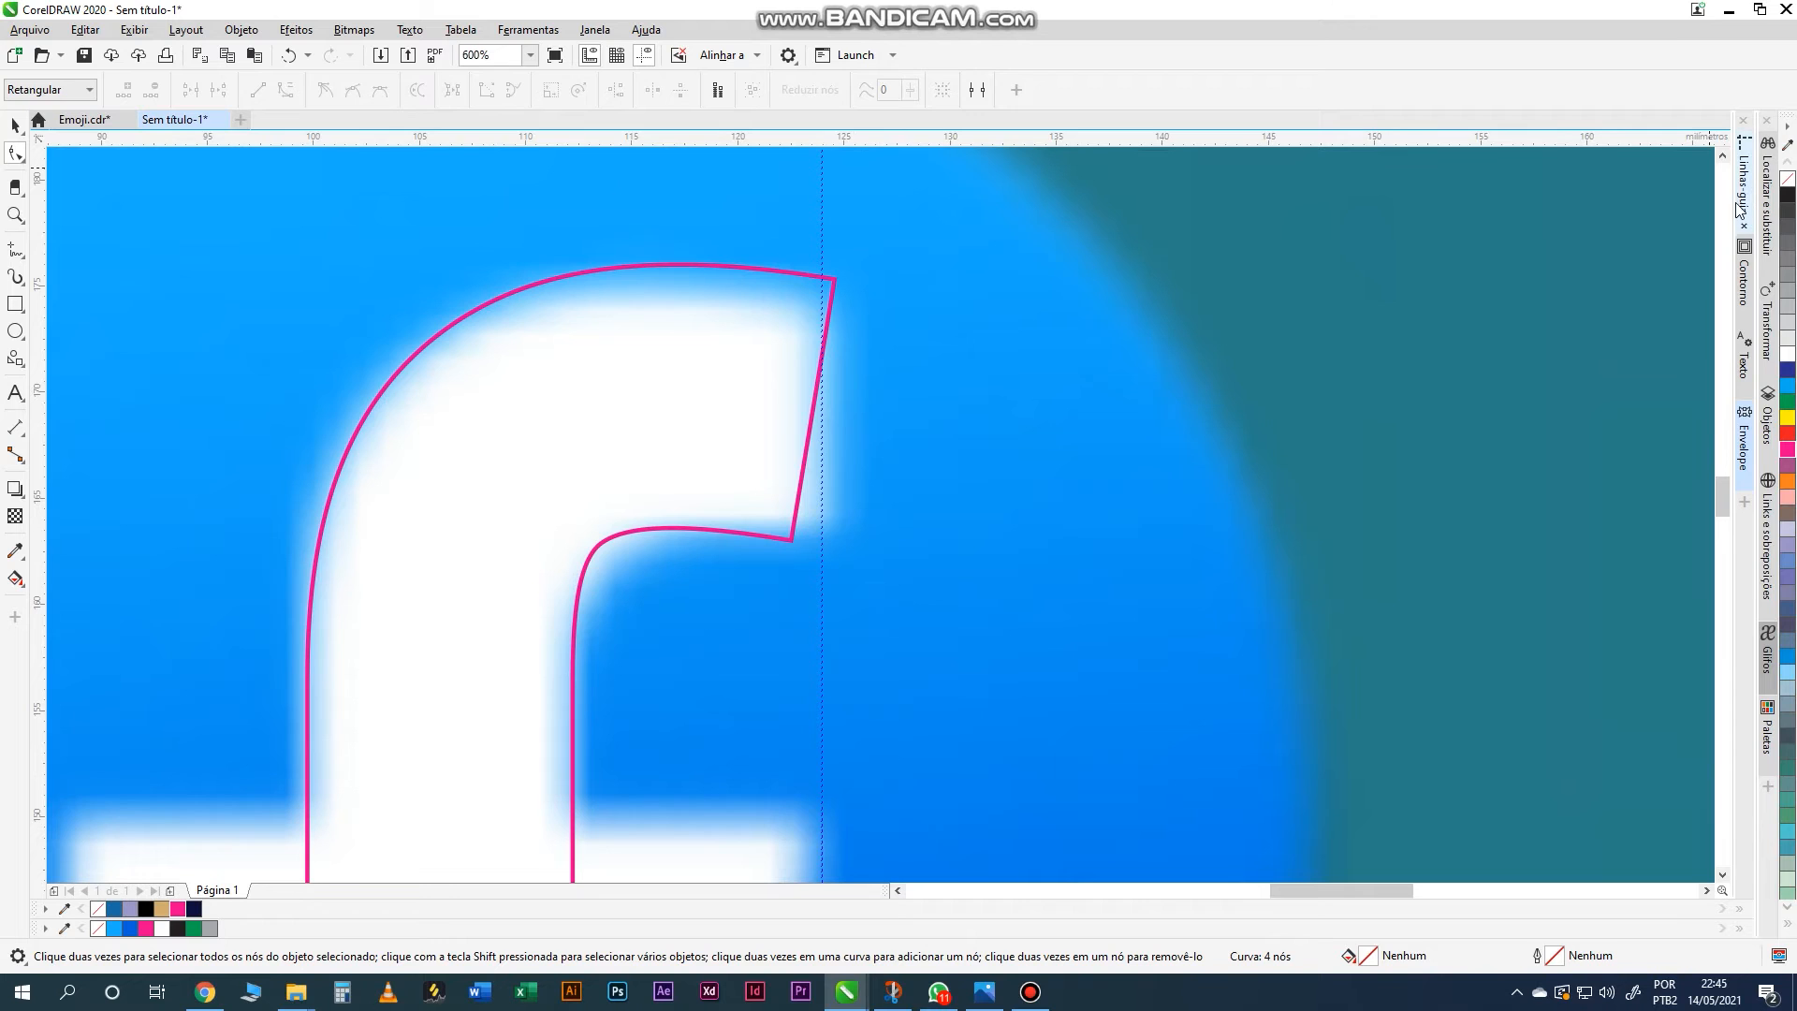
- Display the guideline settings (Linhas-guia) for the document
click(602, 35)
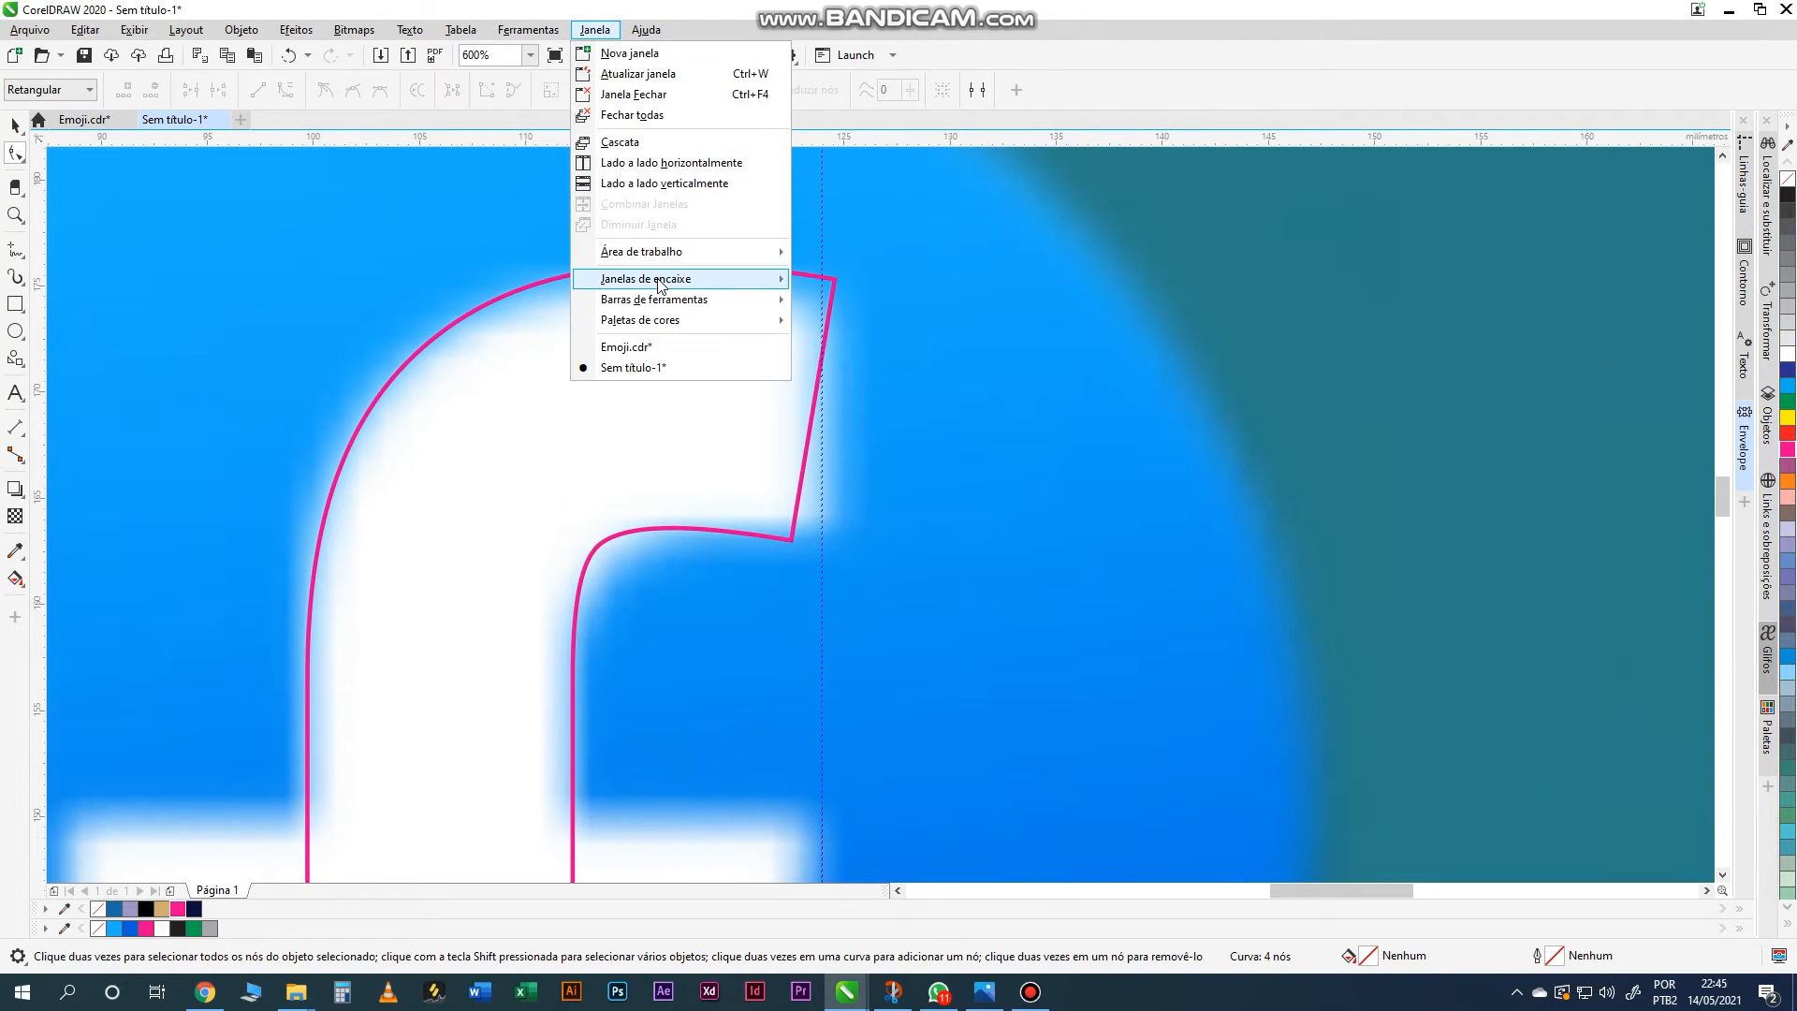
mouse_move(661, 286)
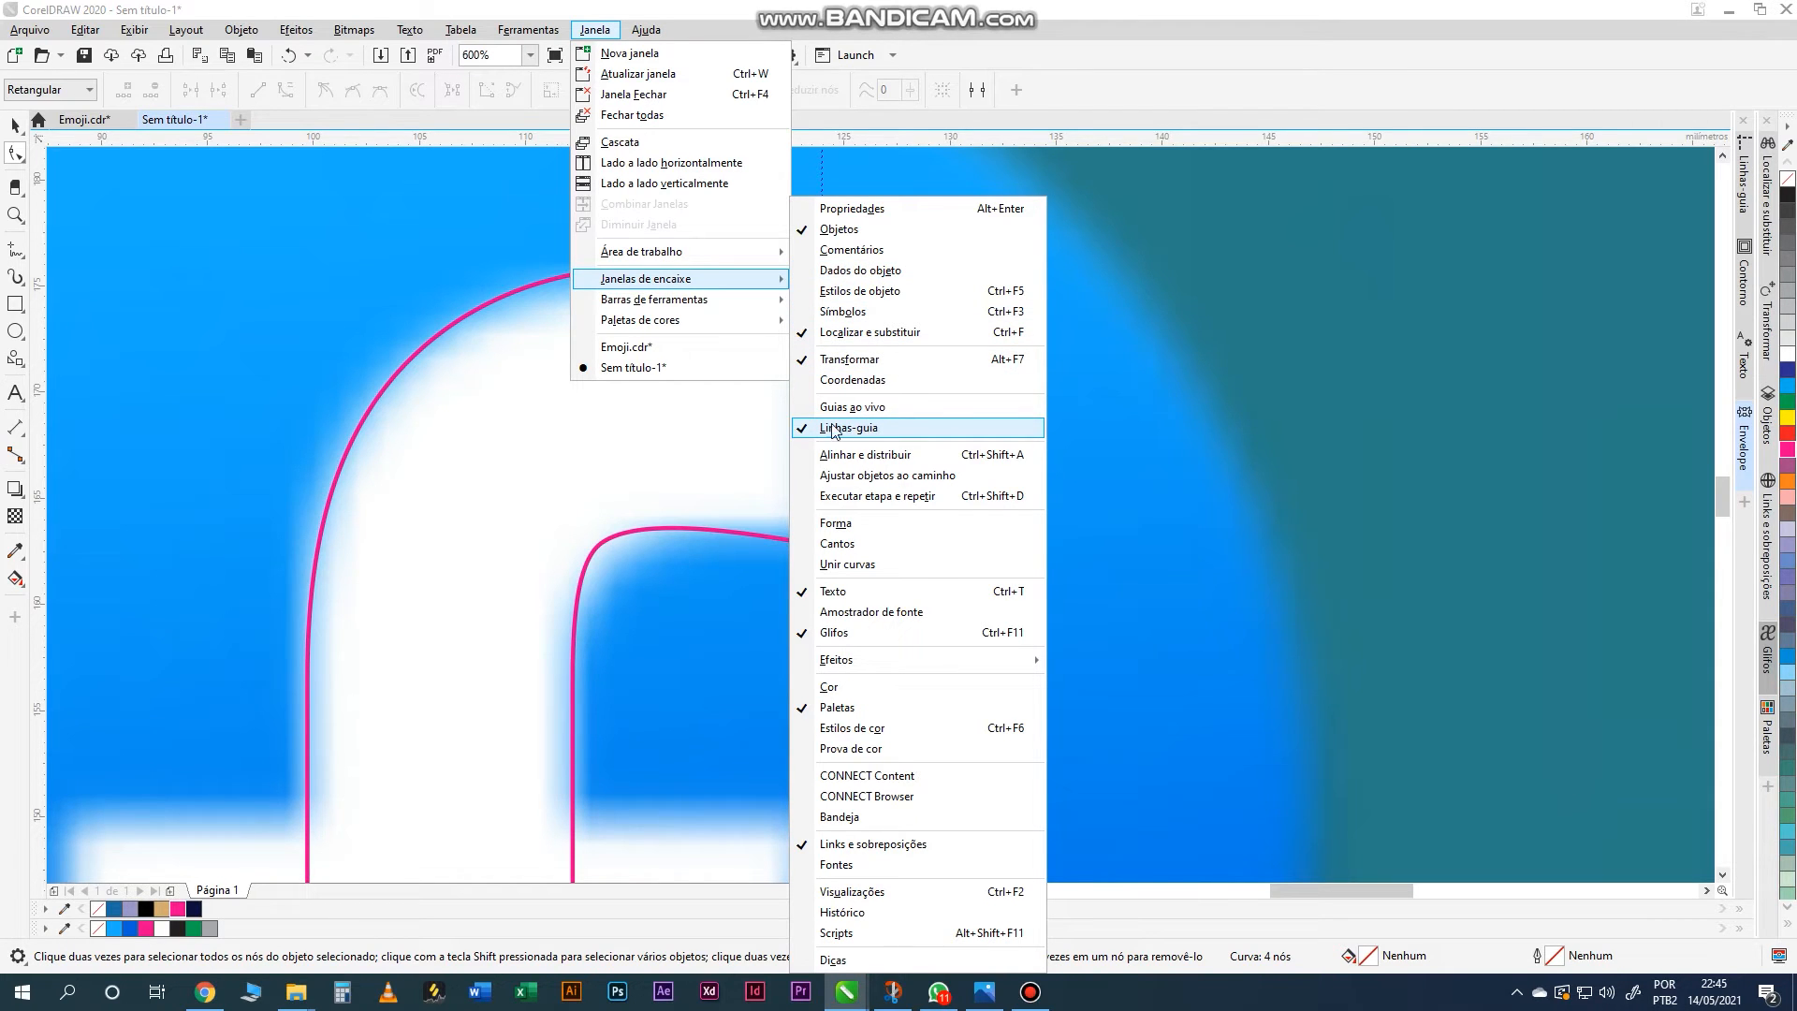
click(951, 428)
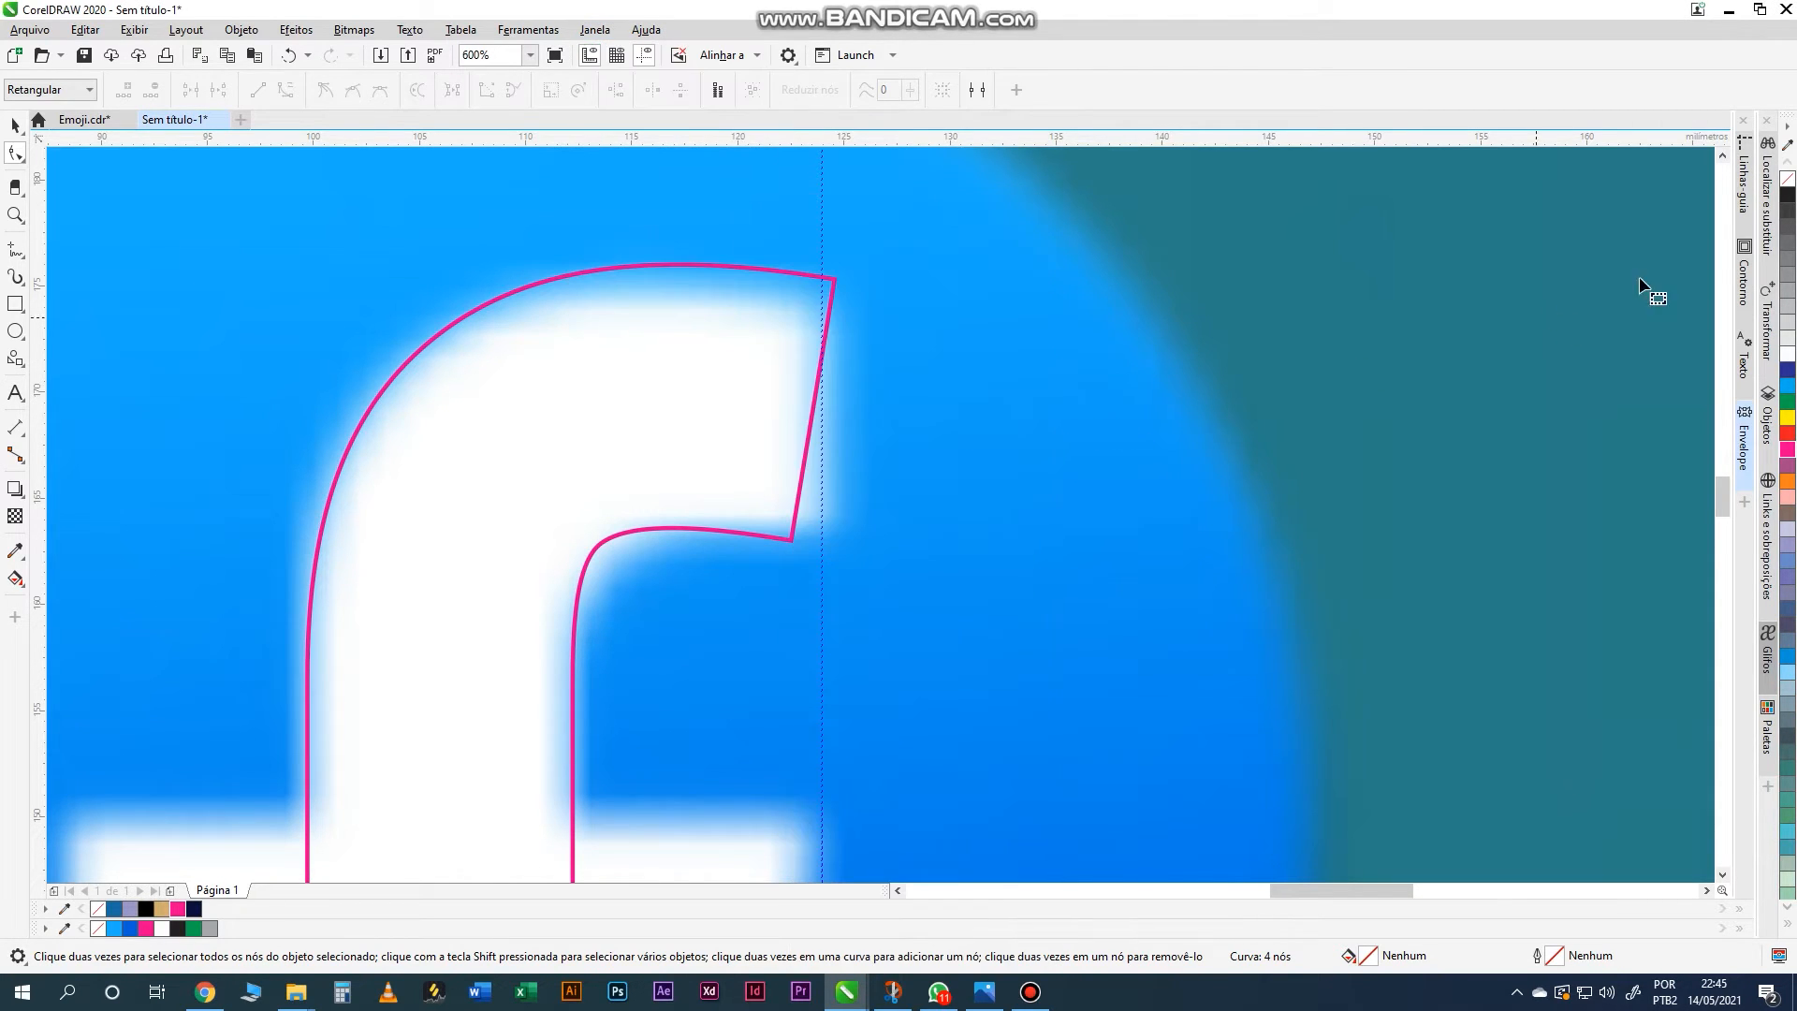
click(1746, 184)
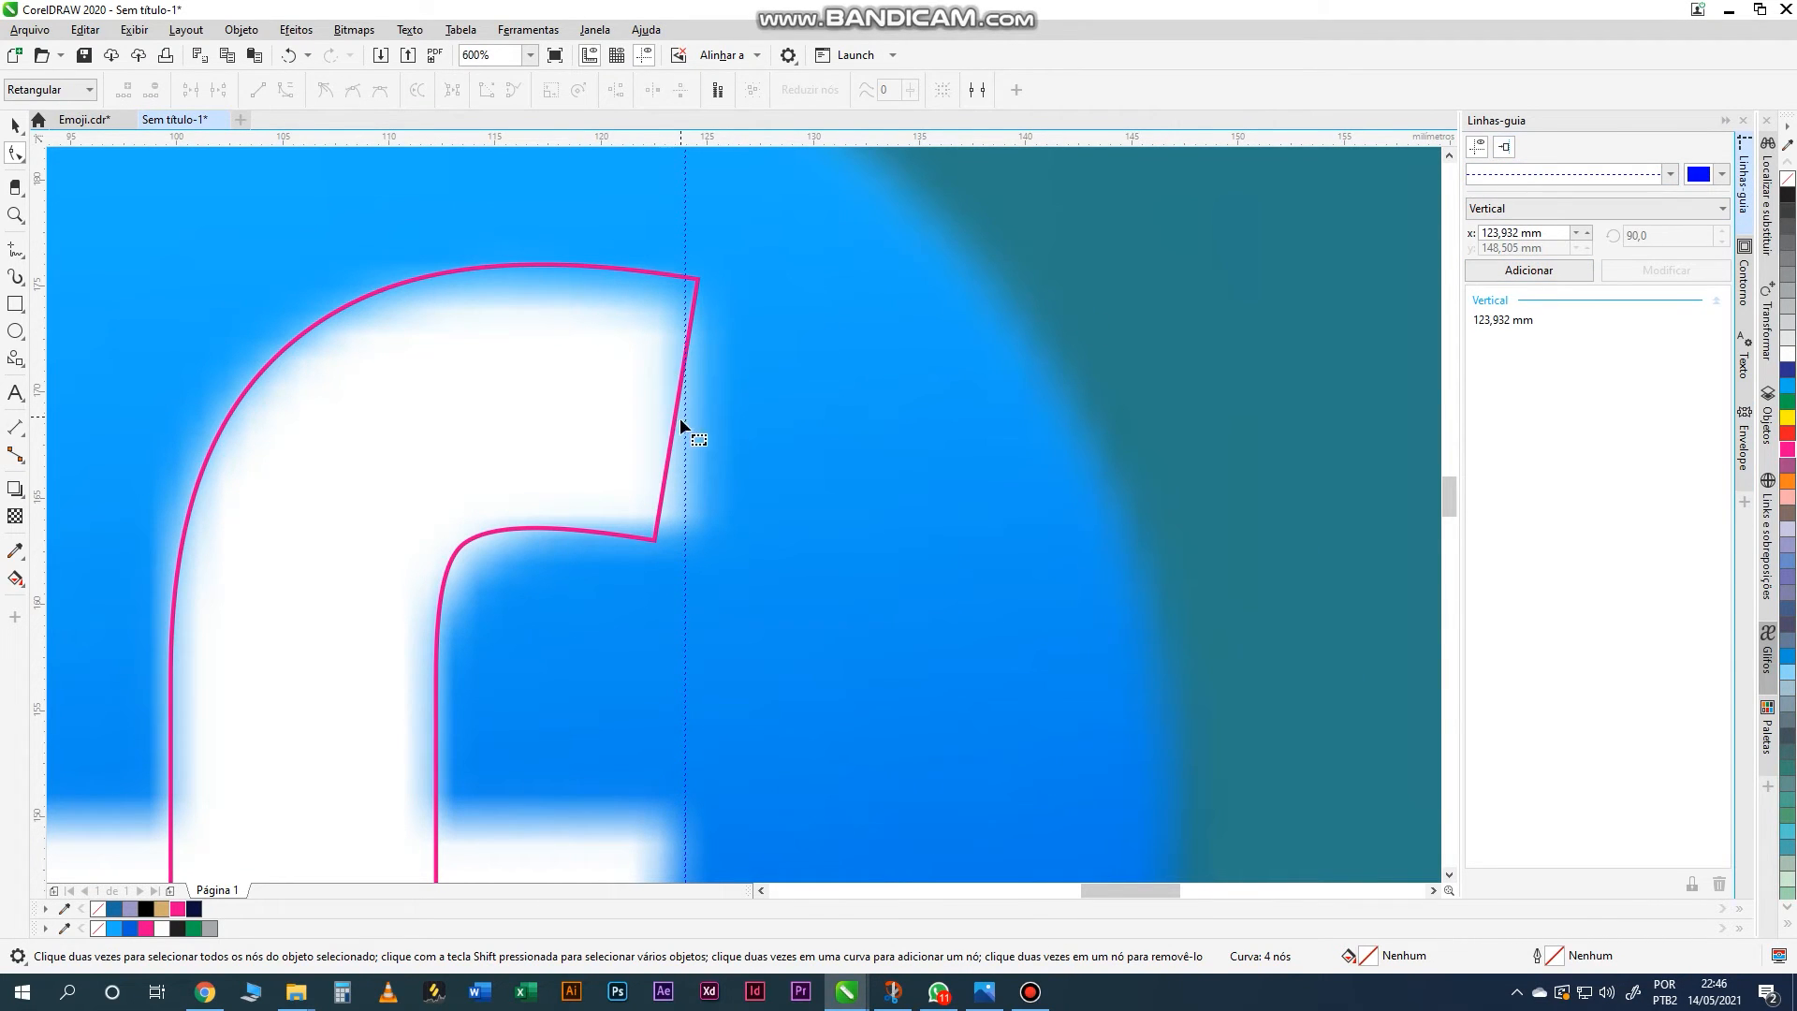
- Move the two end nodes of the f's hook onto the vertical guideline, matching the reference corners
click(666, 473)
drag(657, 540, 685, 526)
drag(697, 279, 686, 303)
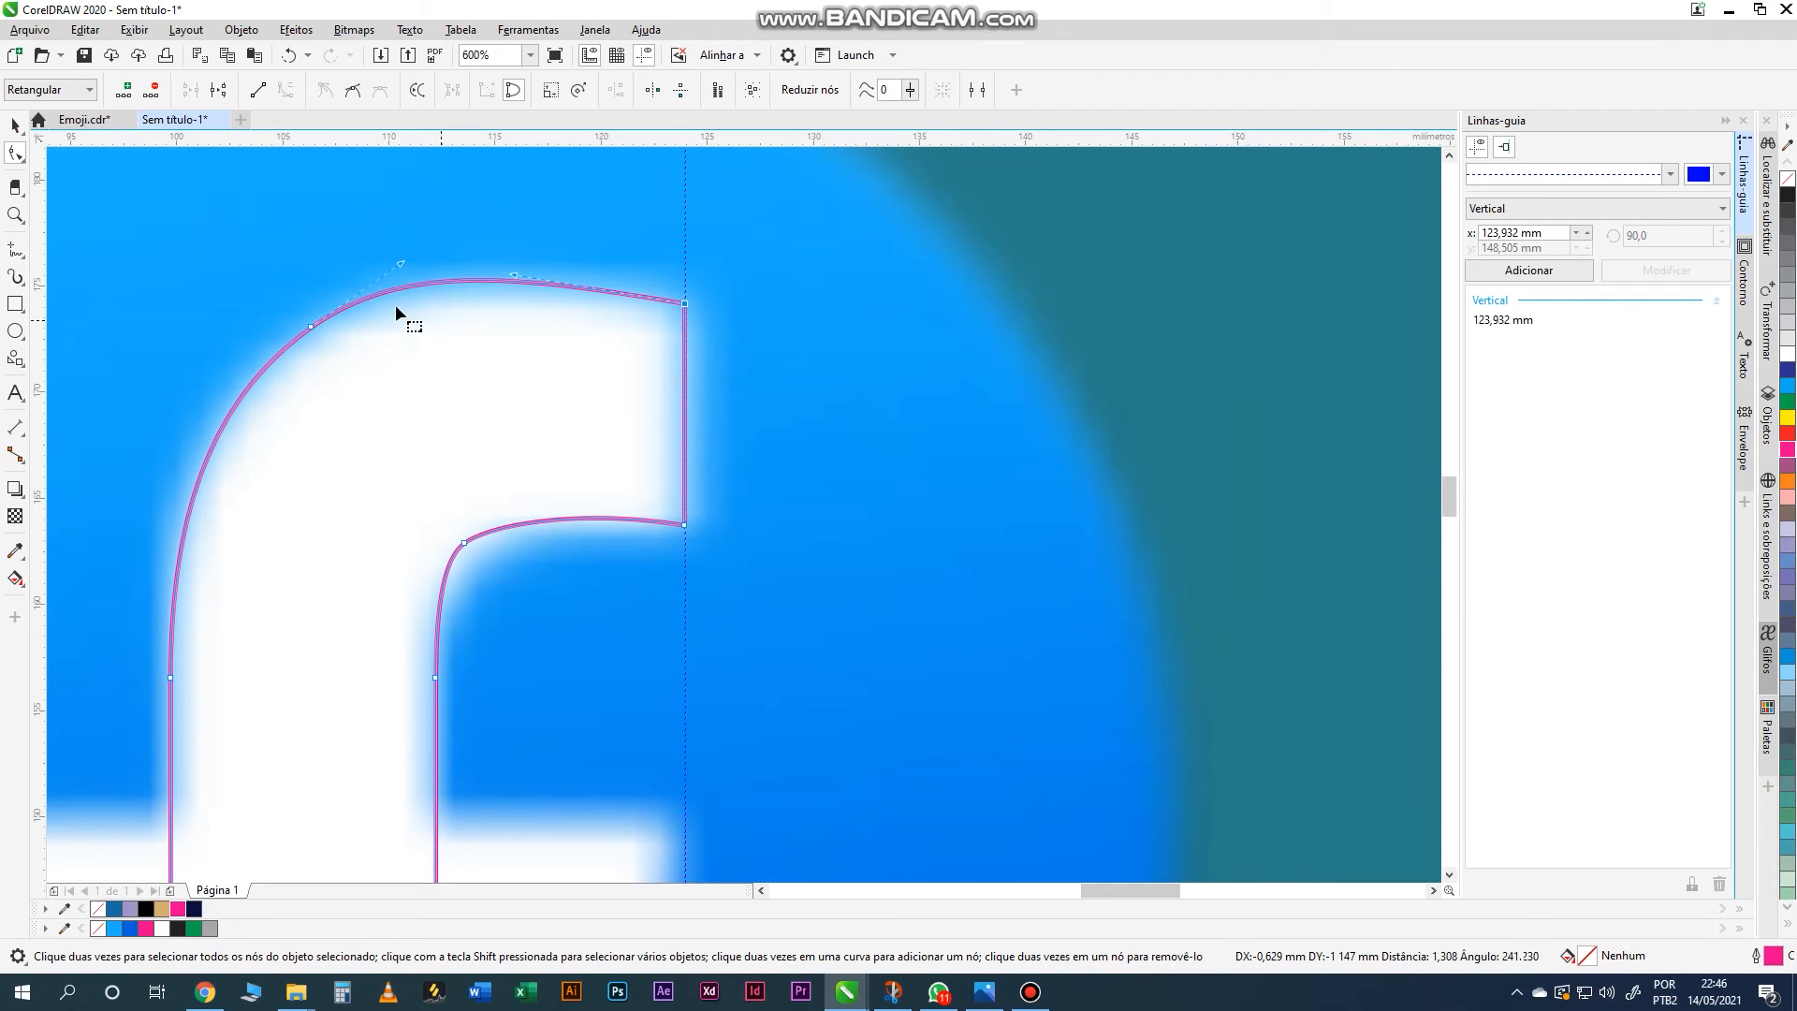
- Delete the extra node on the hook's outer curve and adjust the curve handles to follow the reference f
click(249, 413)
key(Delete)
click(684, 302)
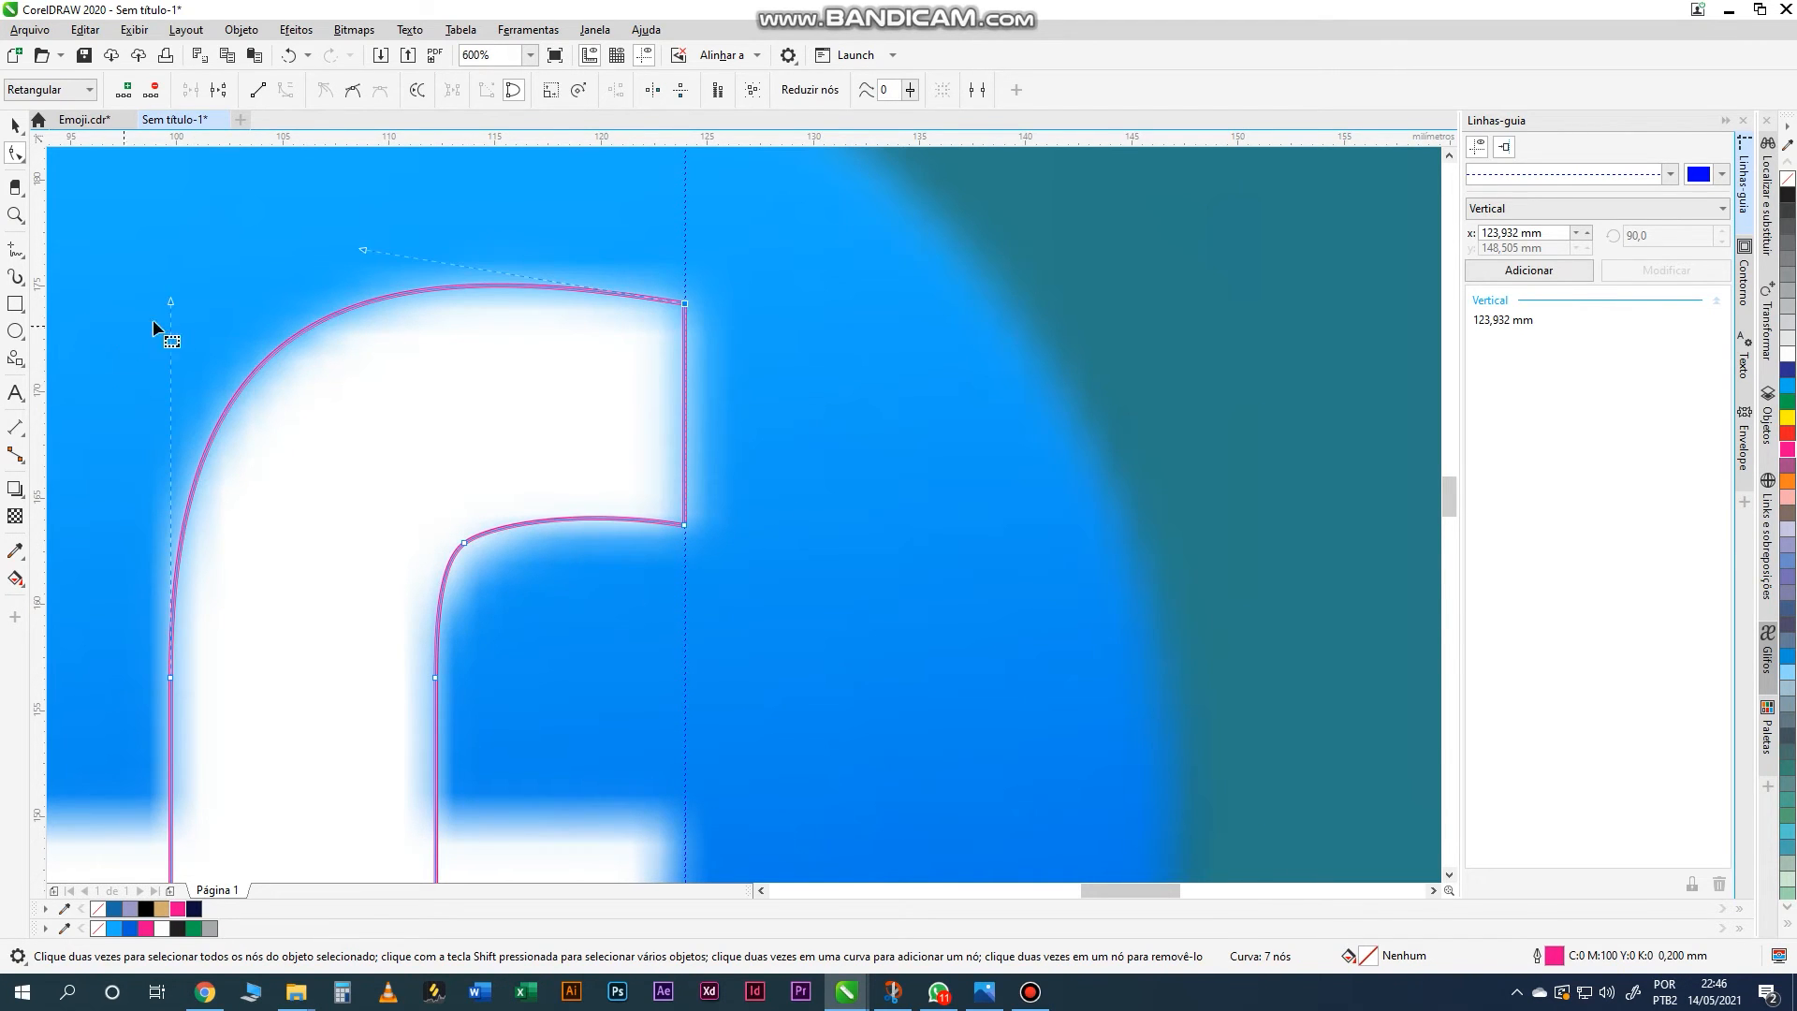
drag(169, 308, 167, 325)
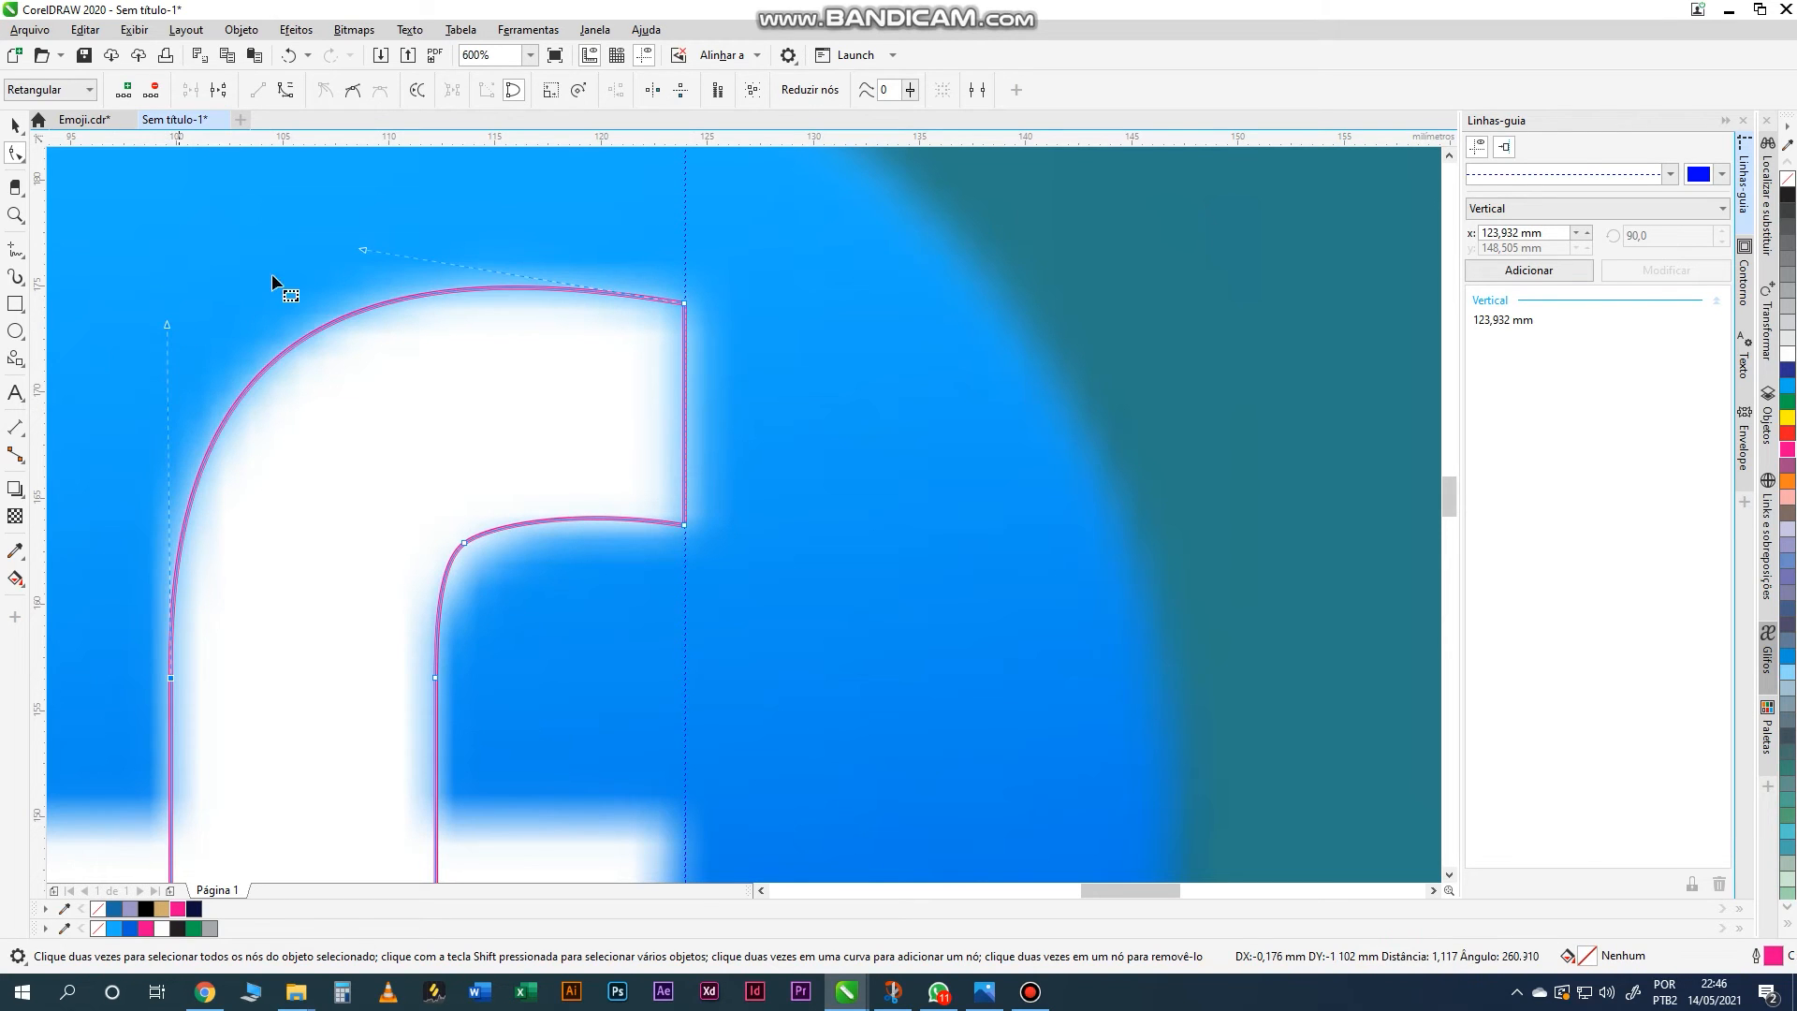
drag(362, 249, 361, 249)
- Delete the extra node on the hook's inner curve and adjust the inner and outer curve handles to follow the reference f
drag(393, 509, 541, 605)
key(Delete)
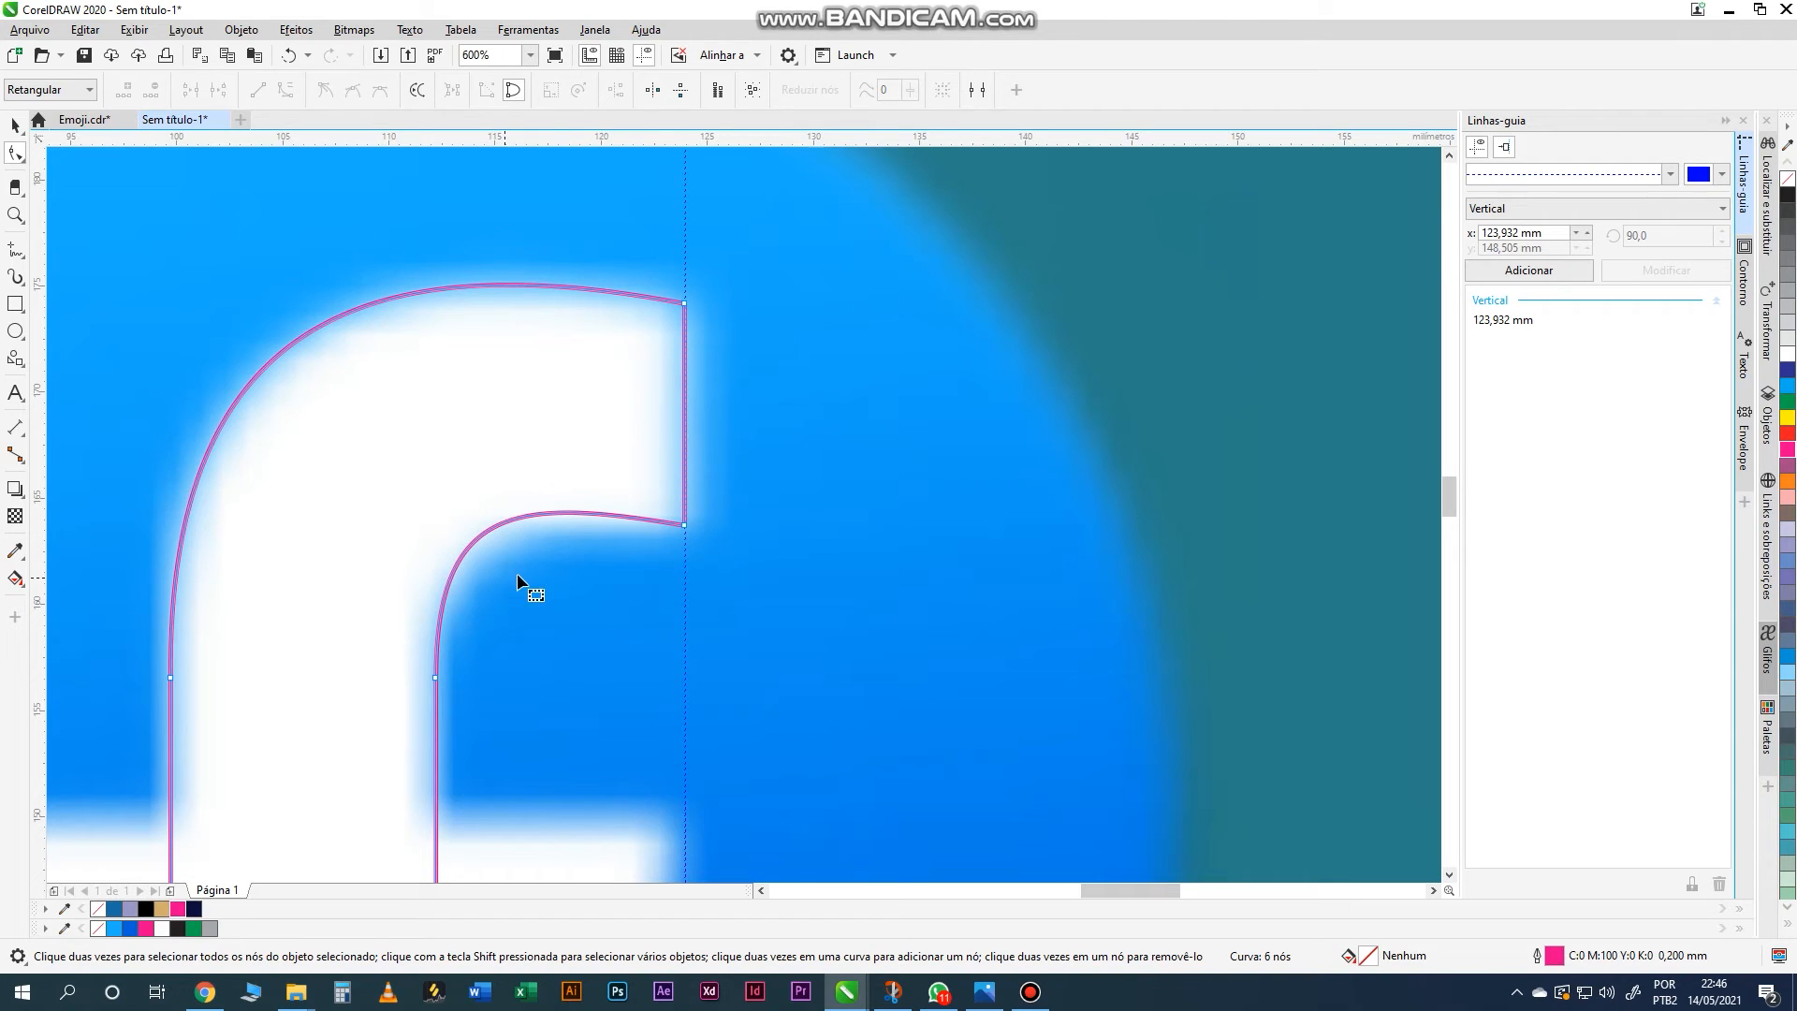
click(683, 527)
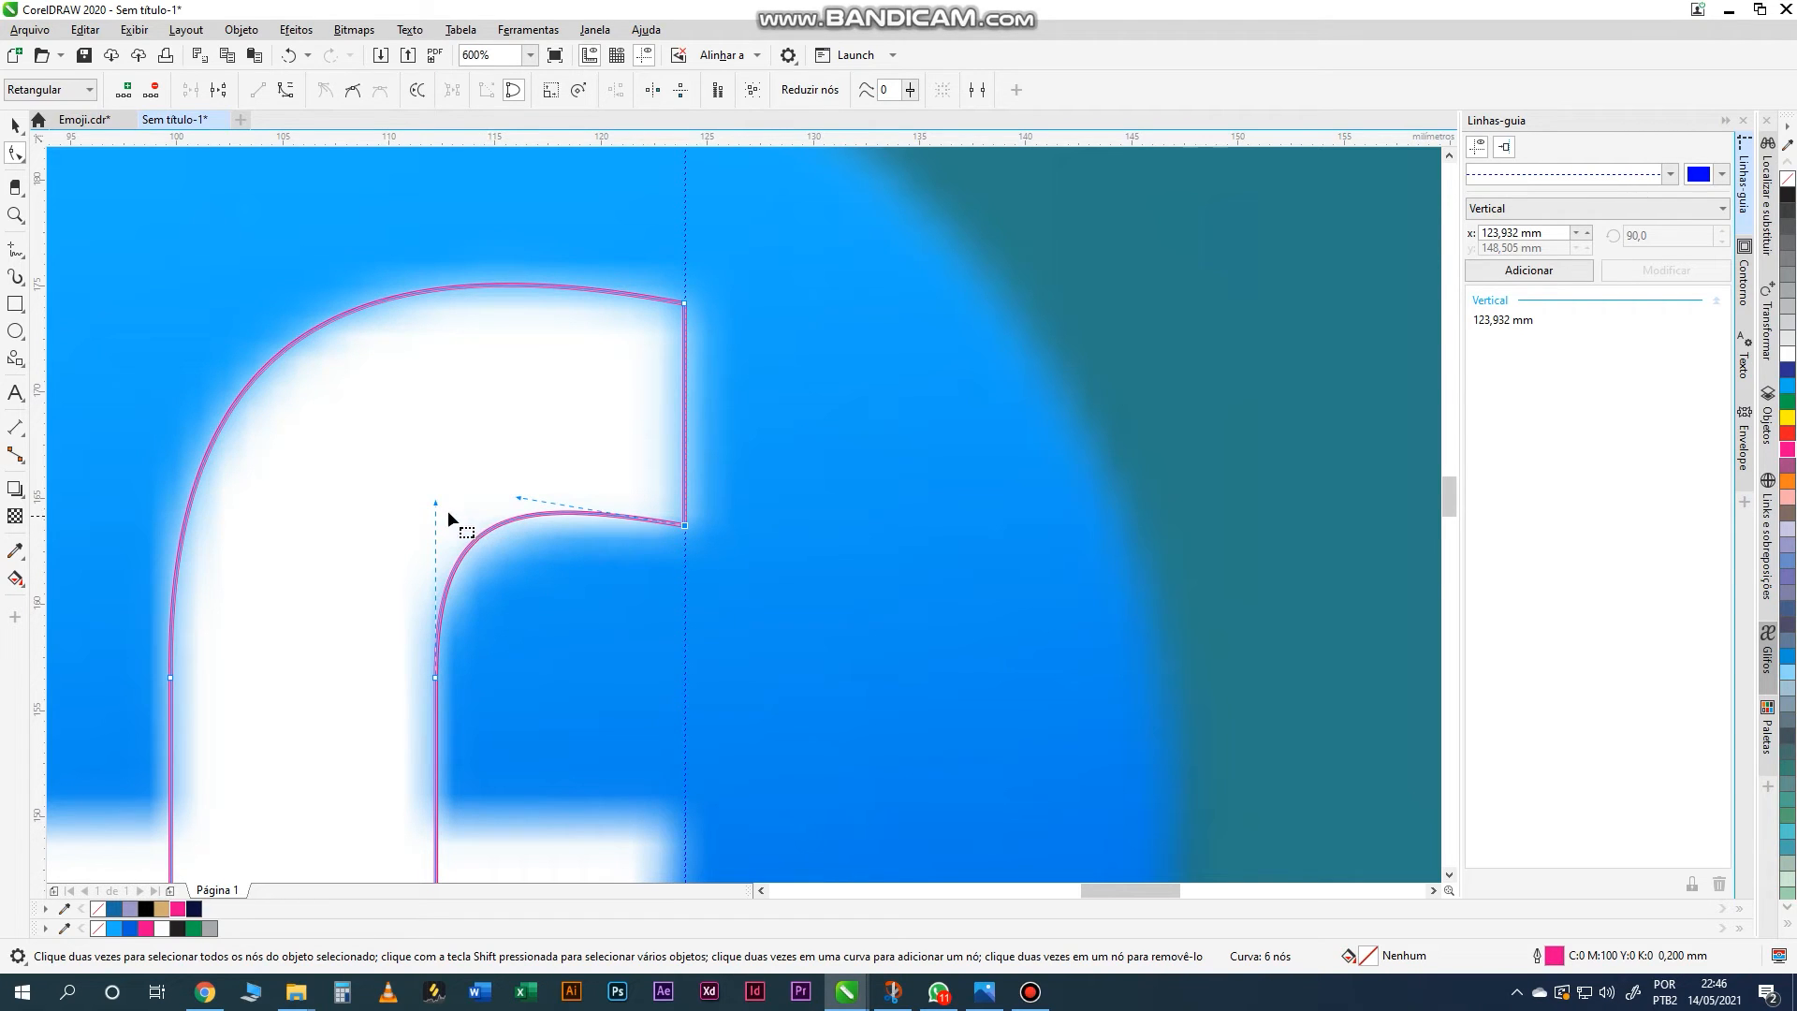
drag(436, 510, 436, 536)
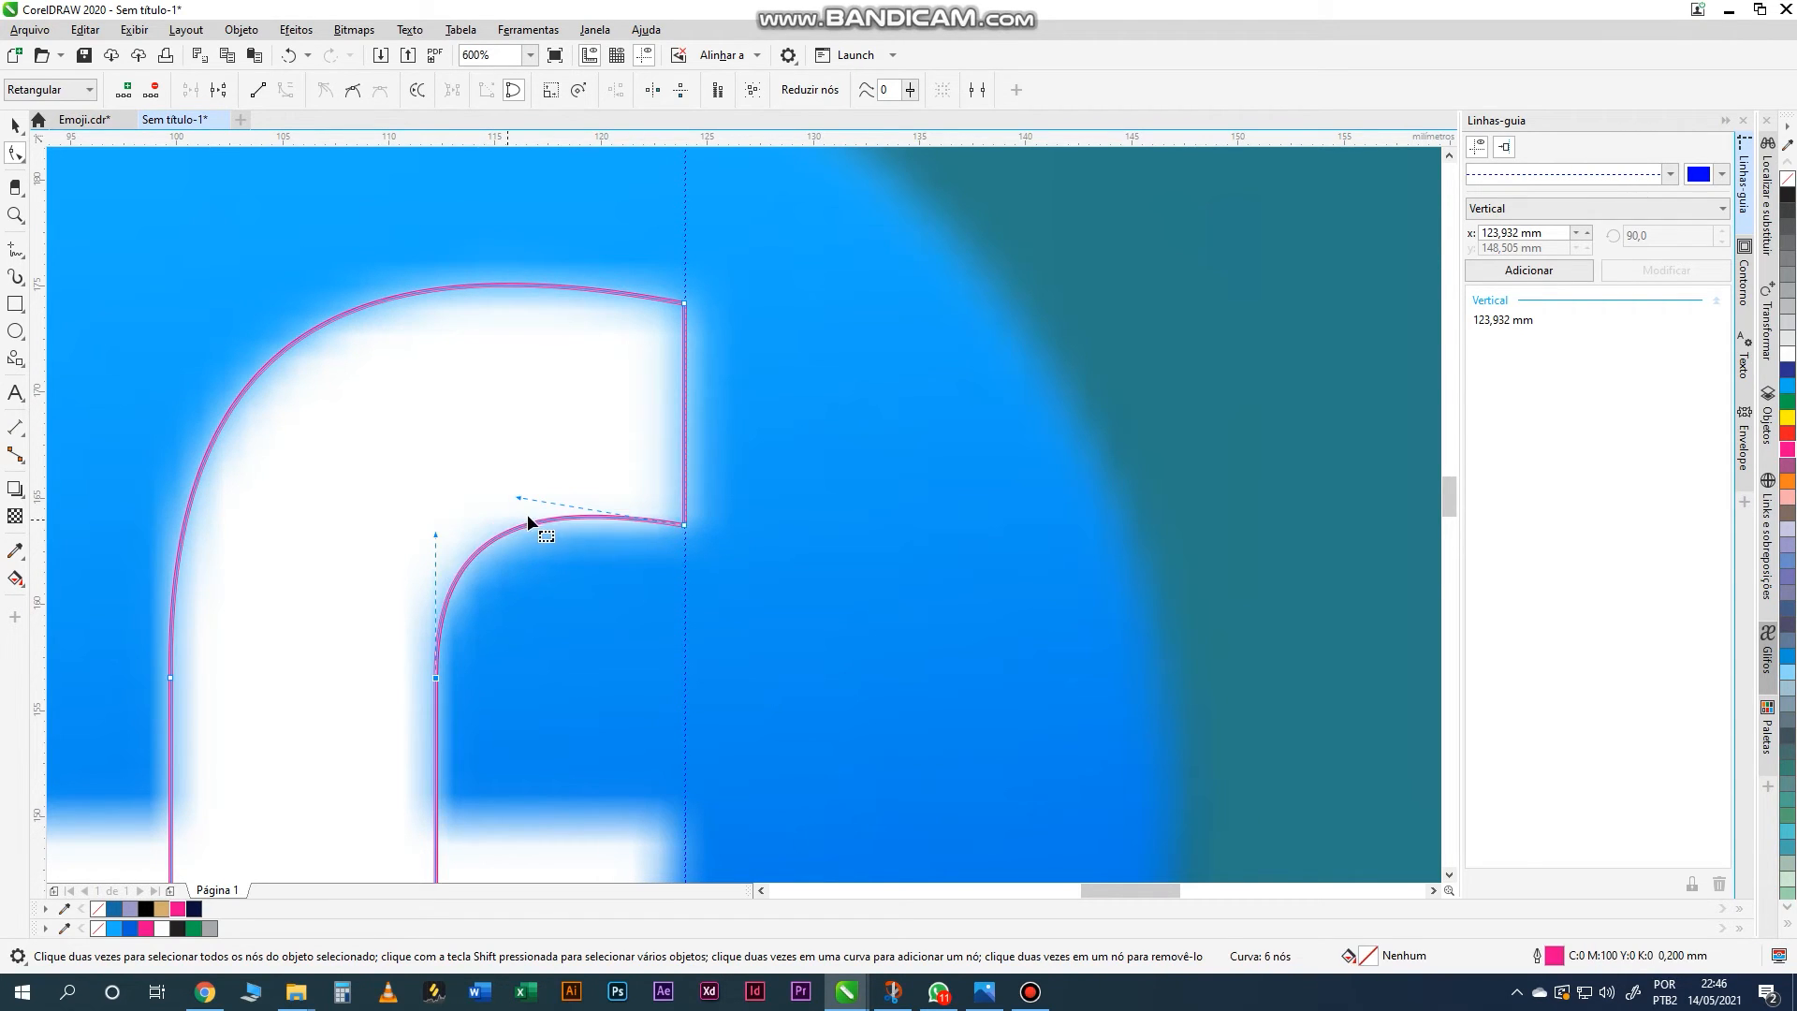
drag(684, 527, 685, 536)
drag(519, 506, 430, 530)
scroll(580, 522, down, 1)
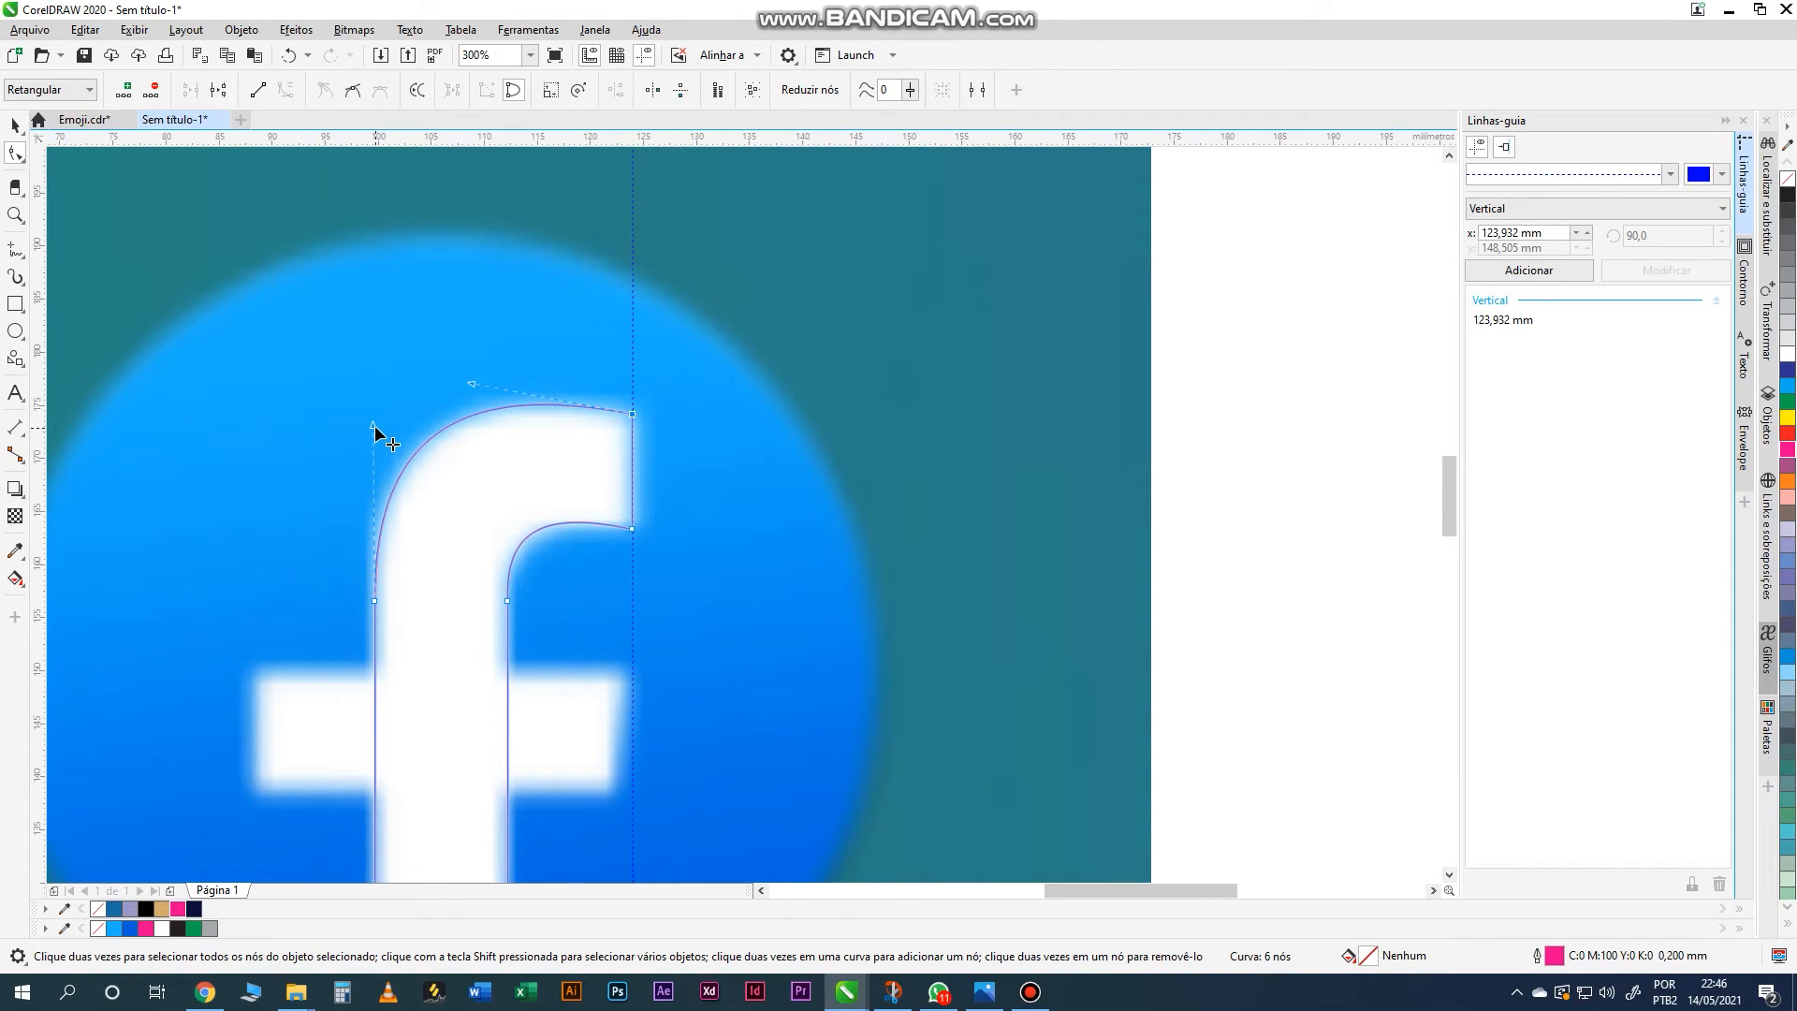
drag(372, 424, 373, 437)
scroll(638, 361, down, 1)
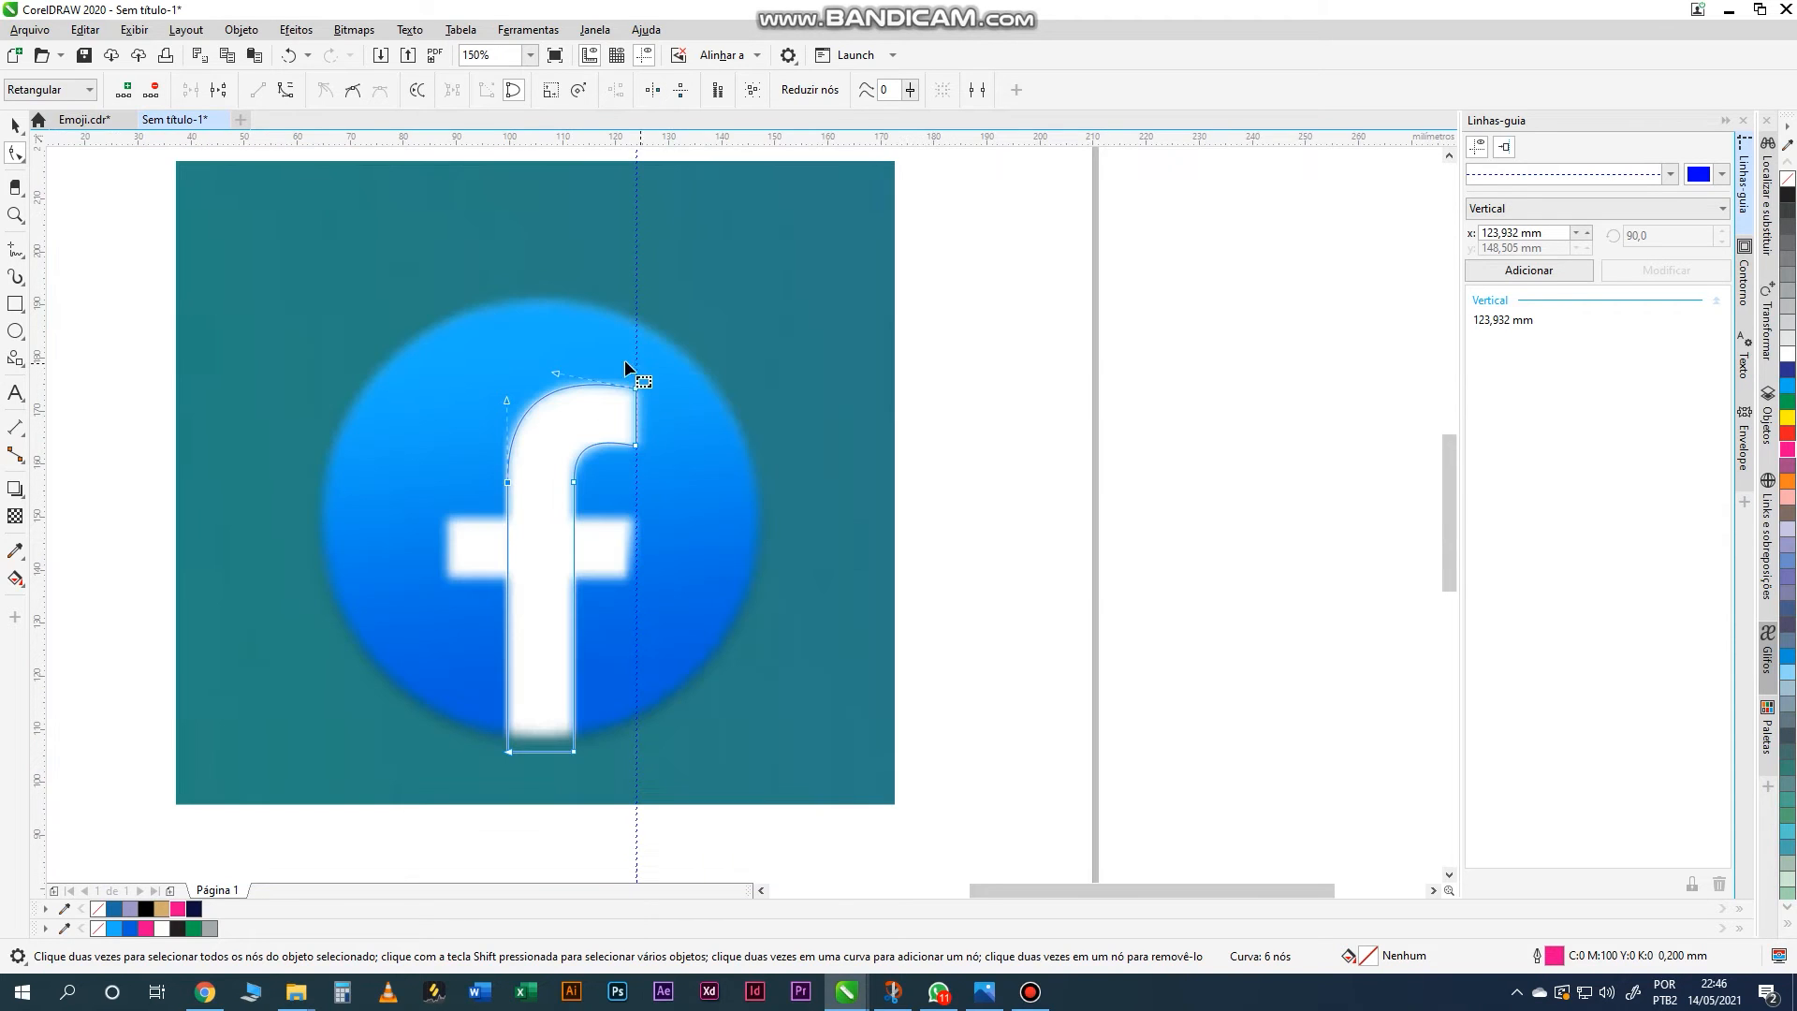
- Draw a rectangle about 34.3 mm wide and 10.95 mm high over the reference f's crossbar
click(14, 126)
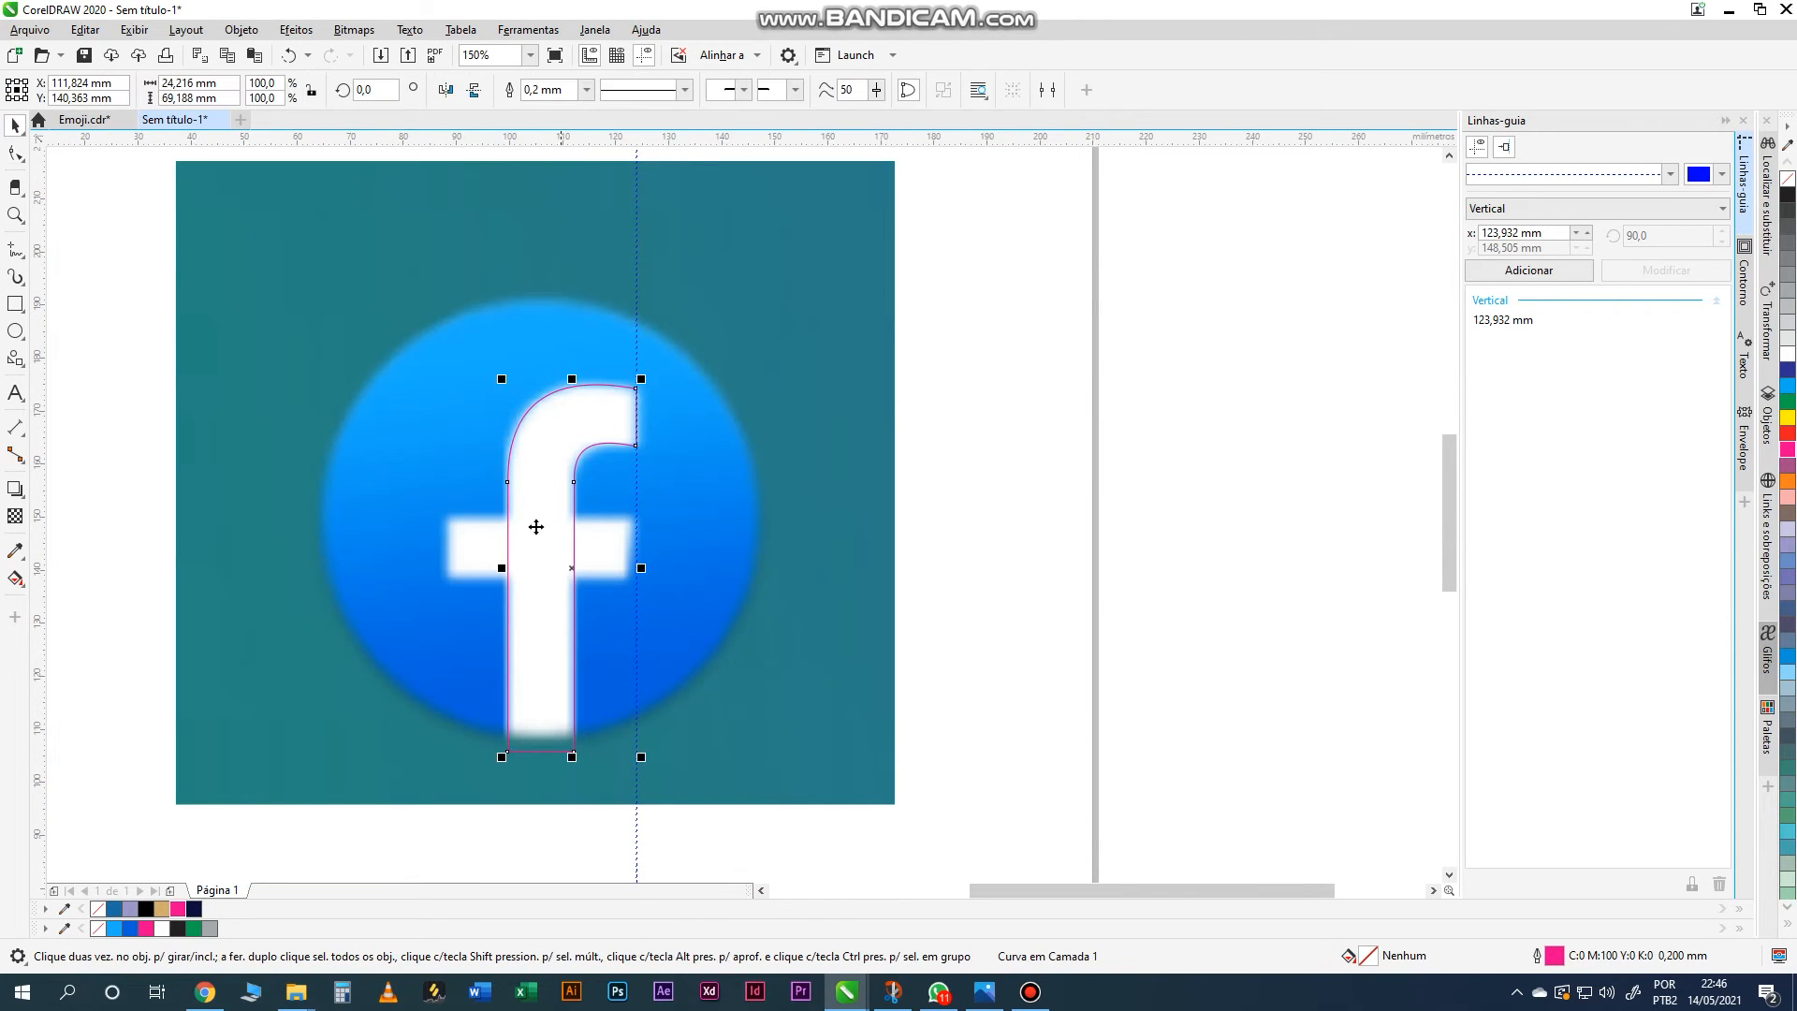
scroll(518, 546, up, 1)
scroll(521, 548, up, 1)
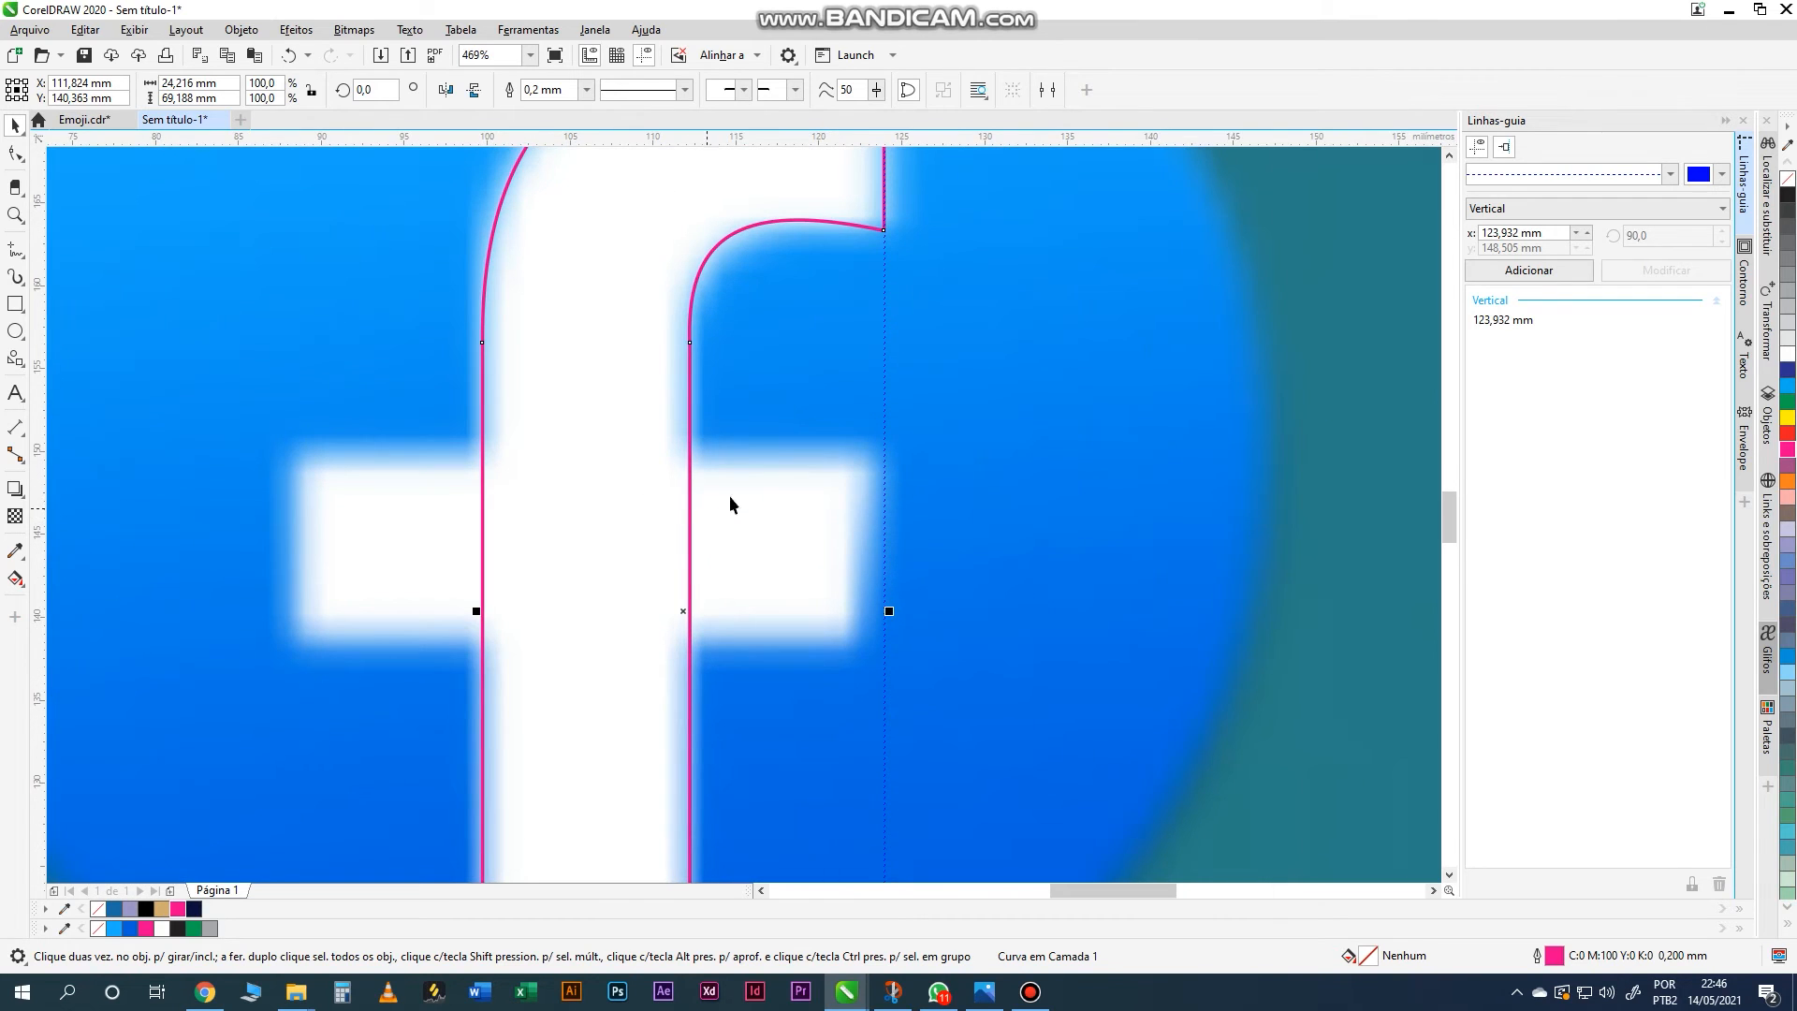
click(15, 304)
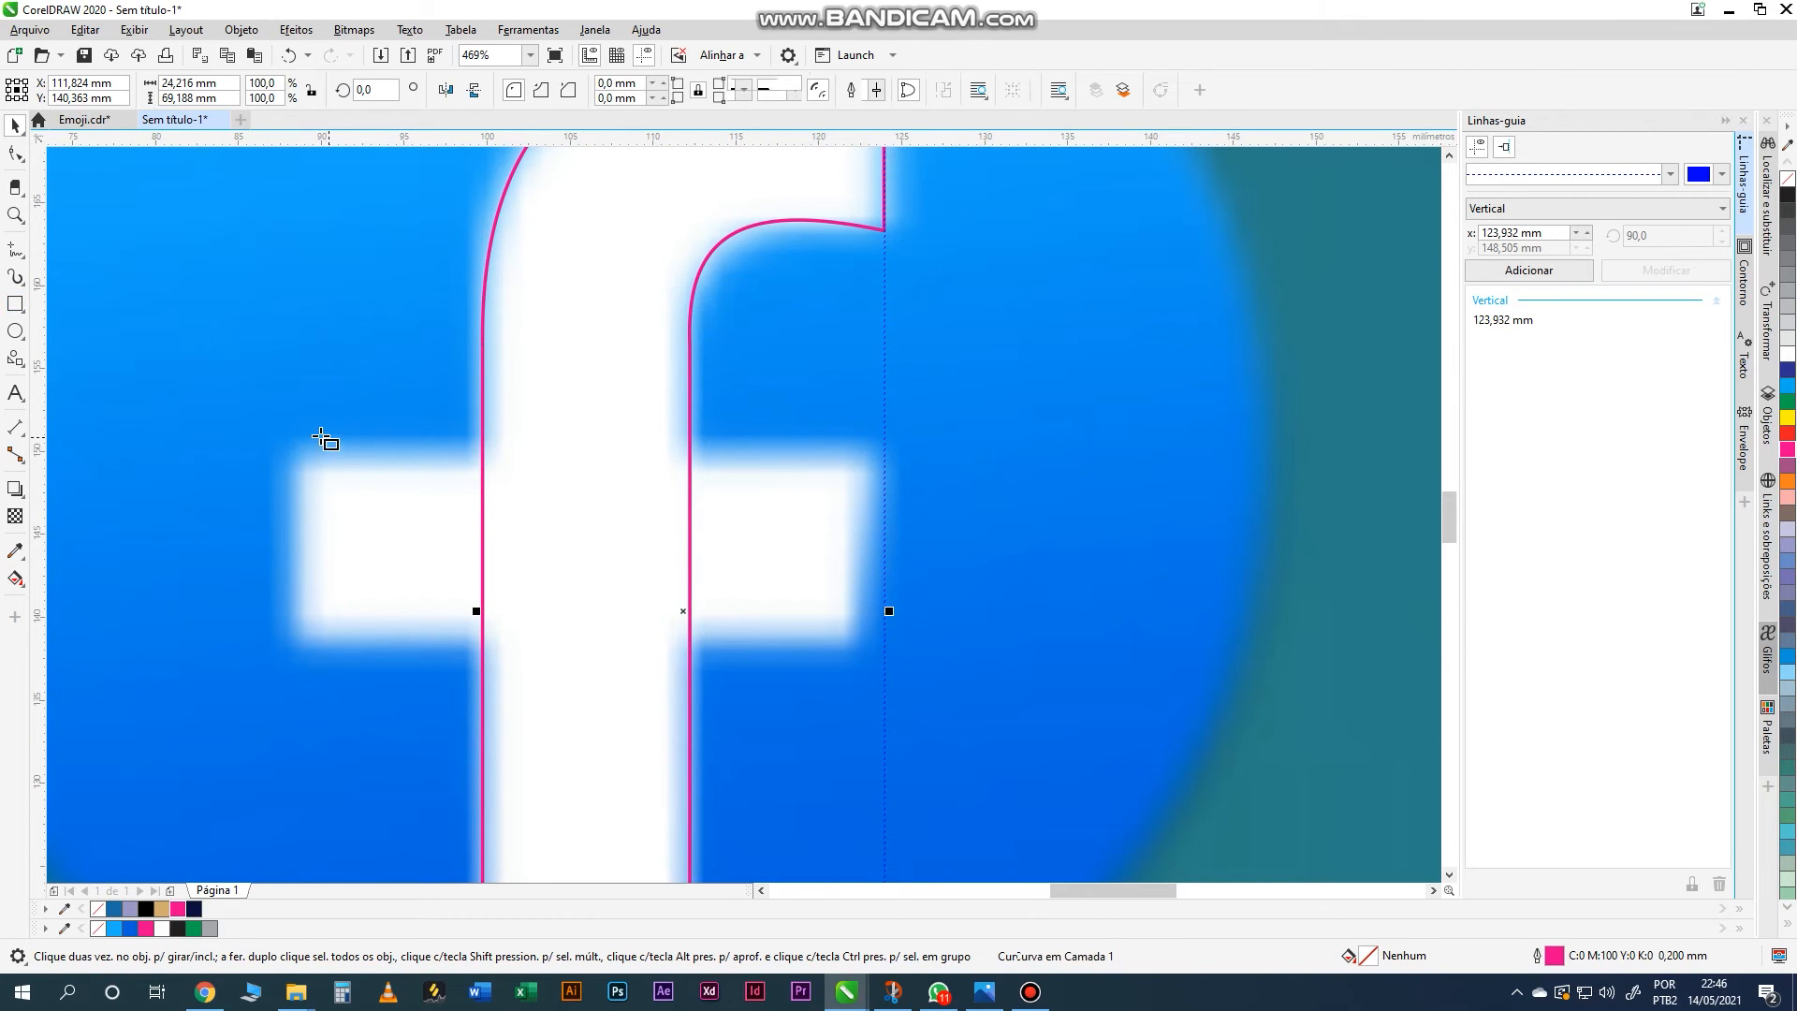
drag(296, 460, 867, 643)
click(15, 125)
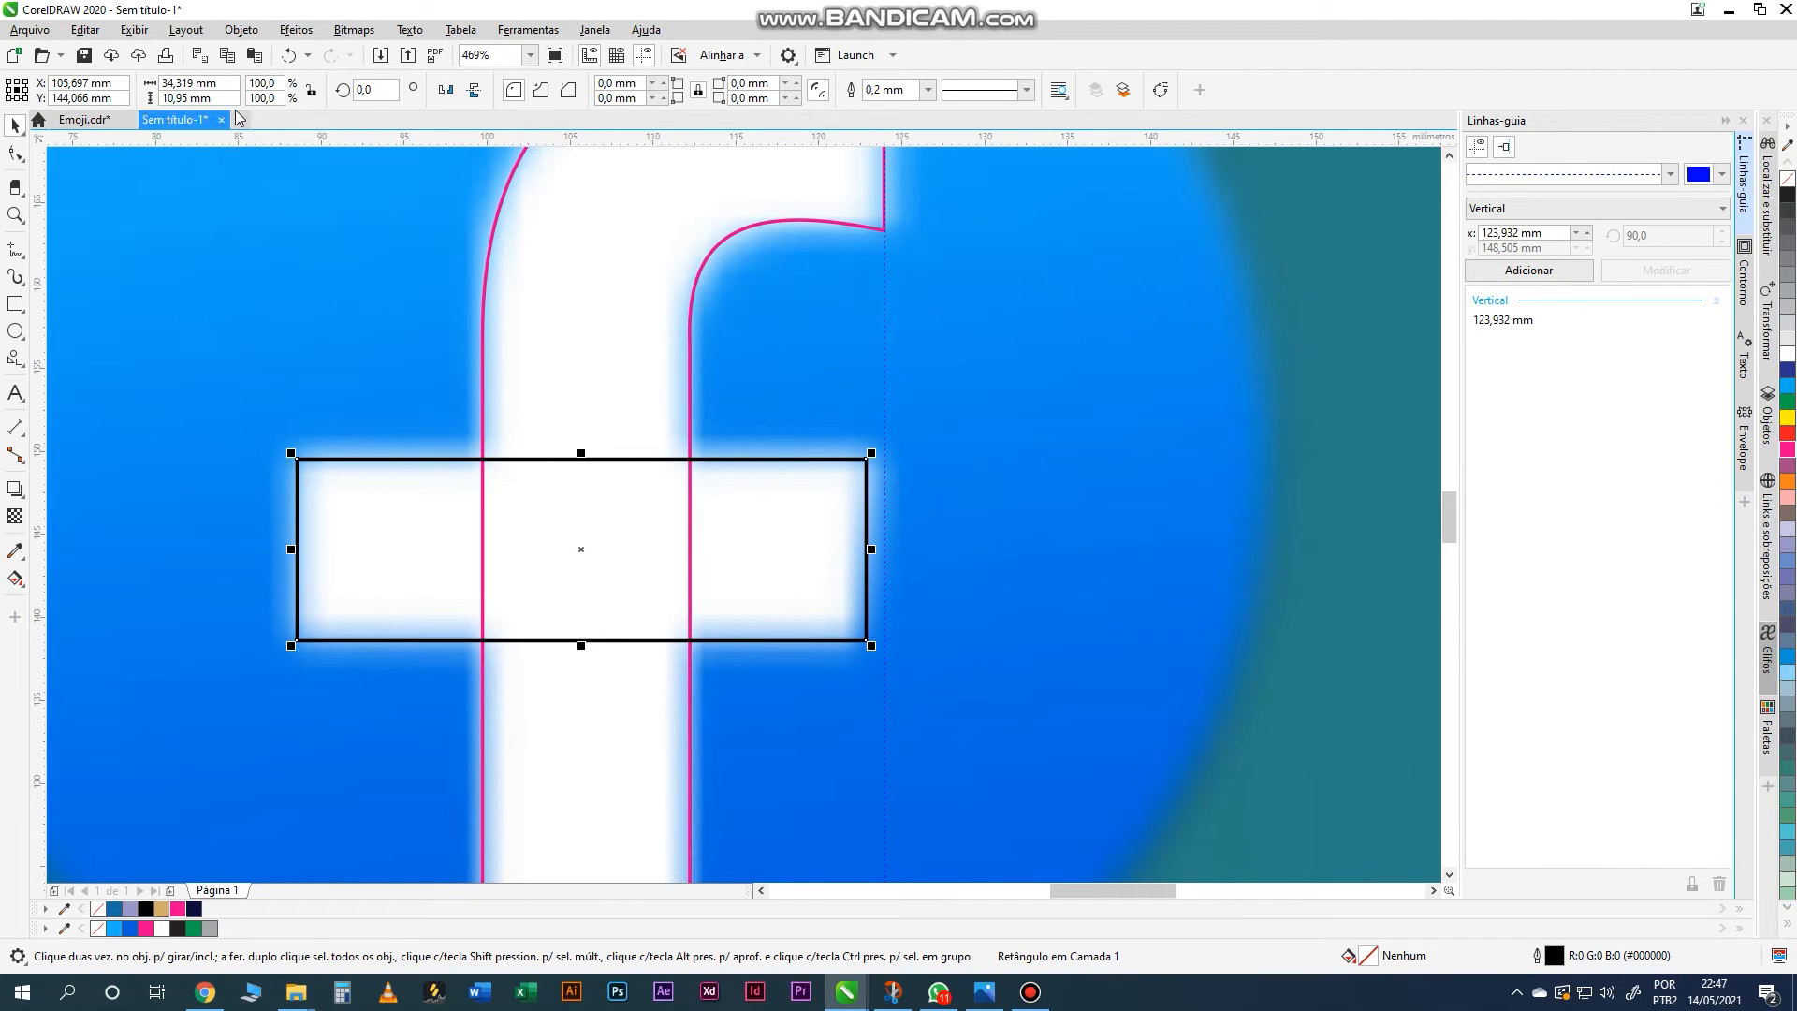
- Convert the crossbar rectangle to curves and move its lower-right node inward to match the slanted end of the reference
click(247, 32)
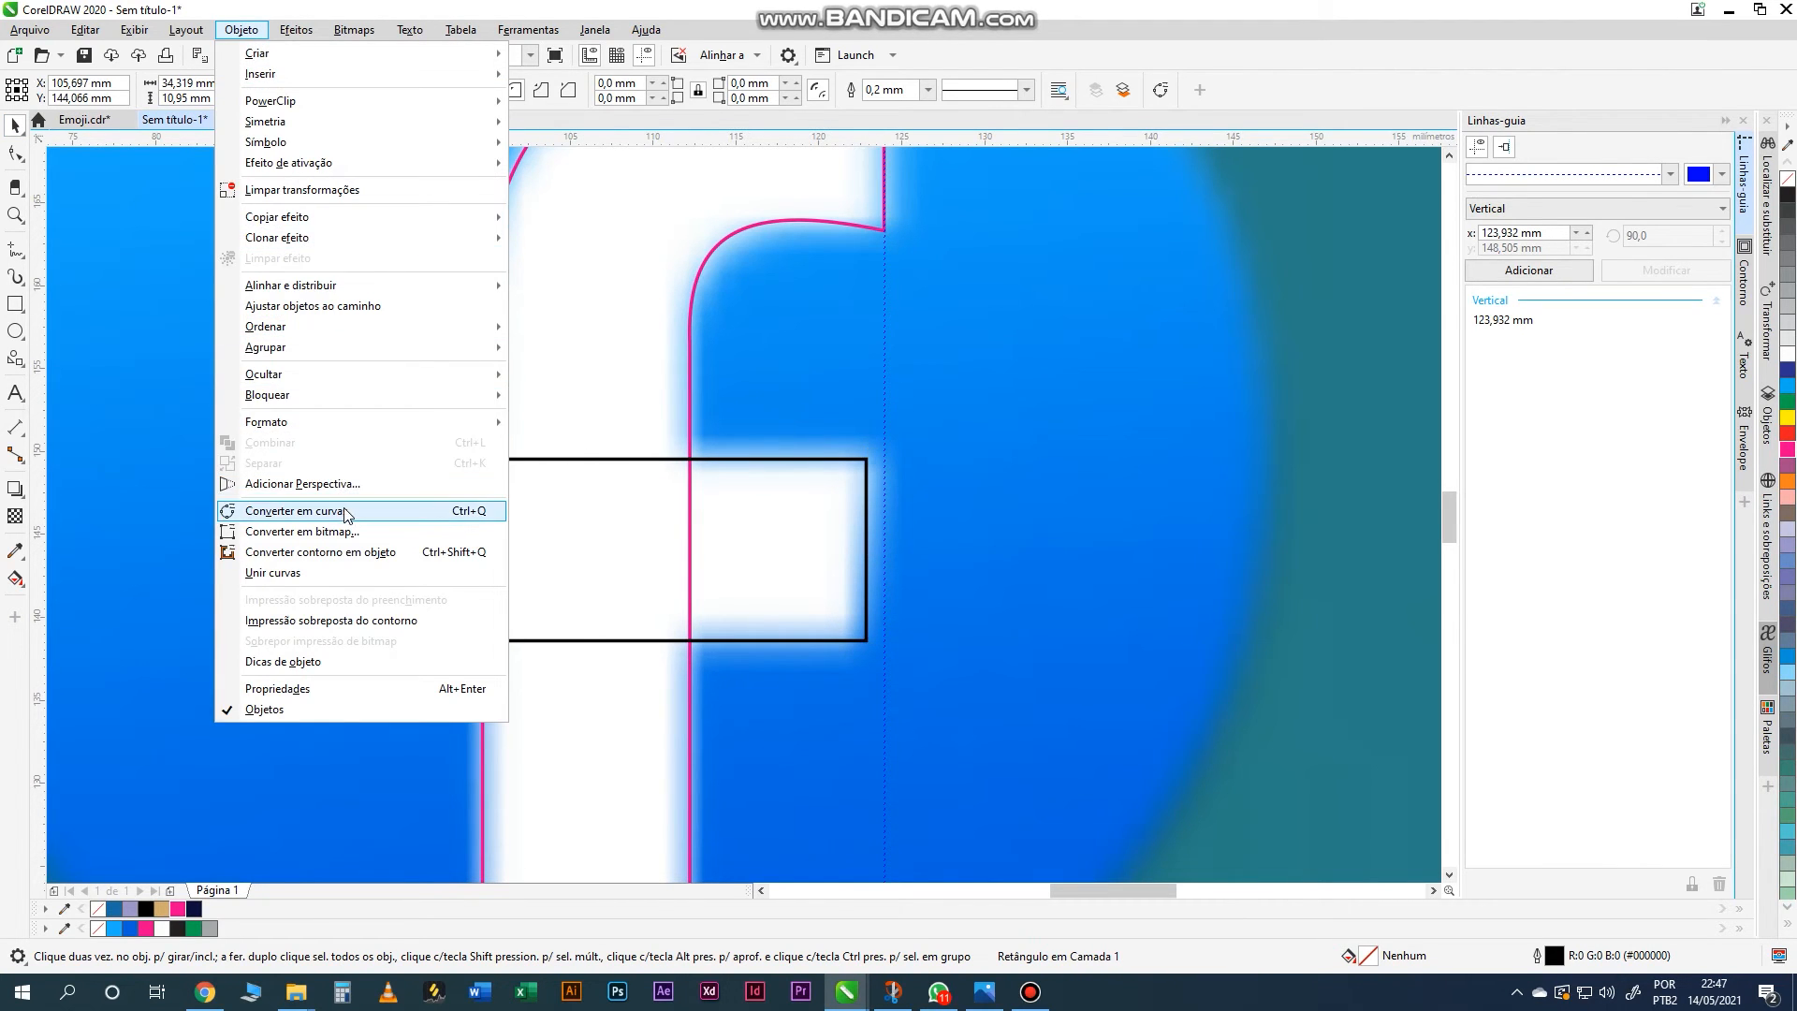
click(343, 511)
click(15, 153)
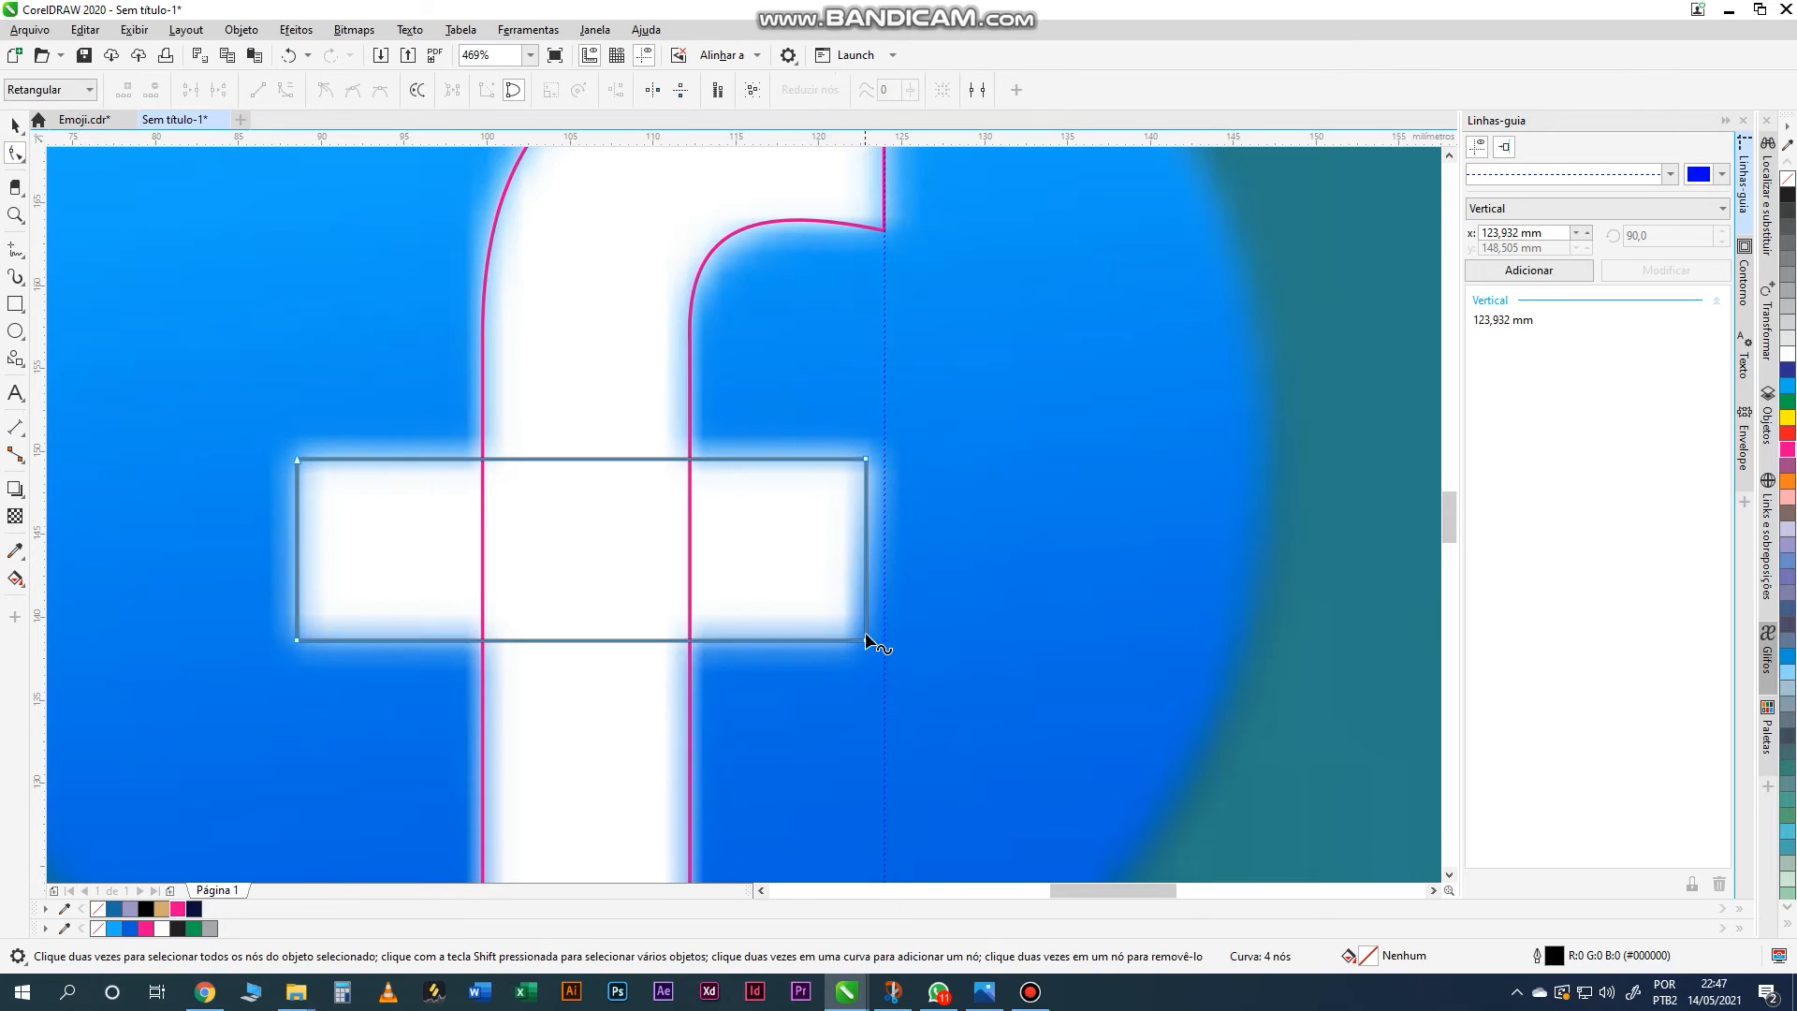
drag(866, 641, 845, 641)
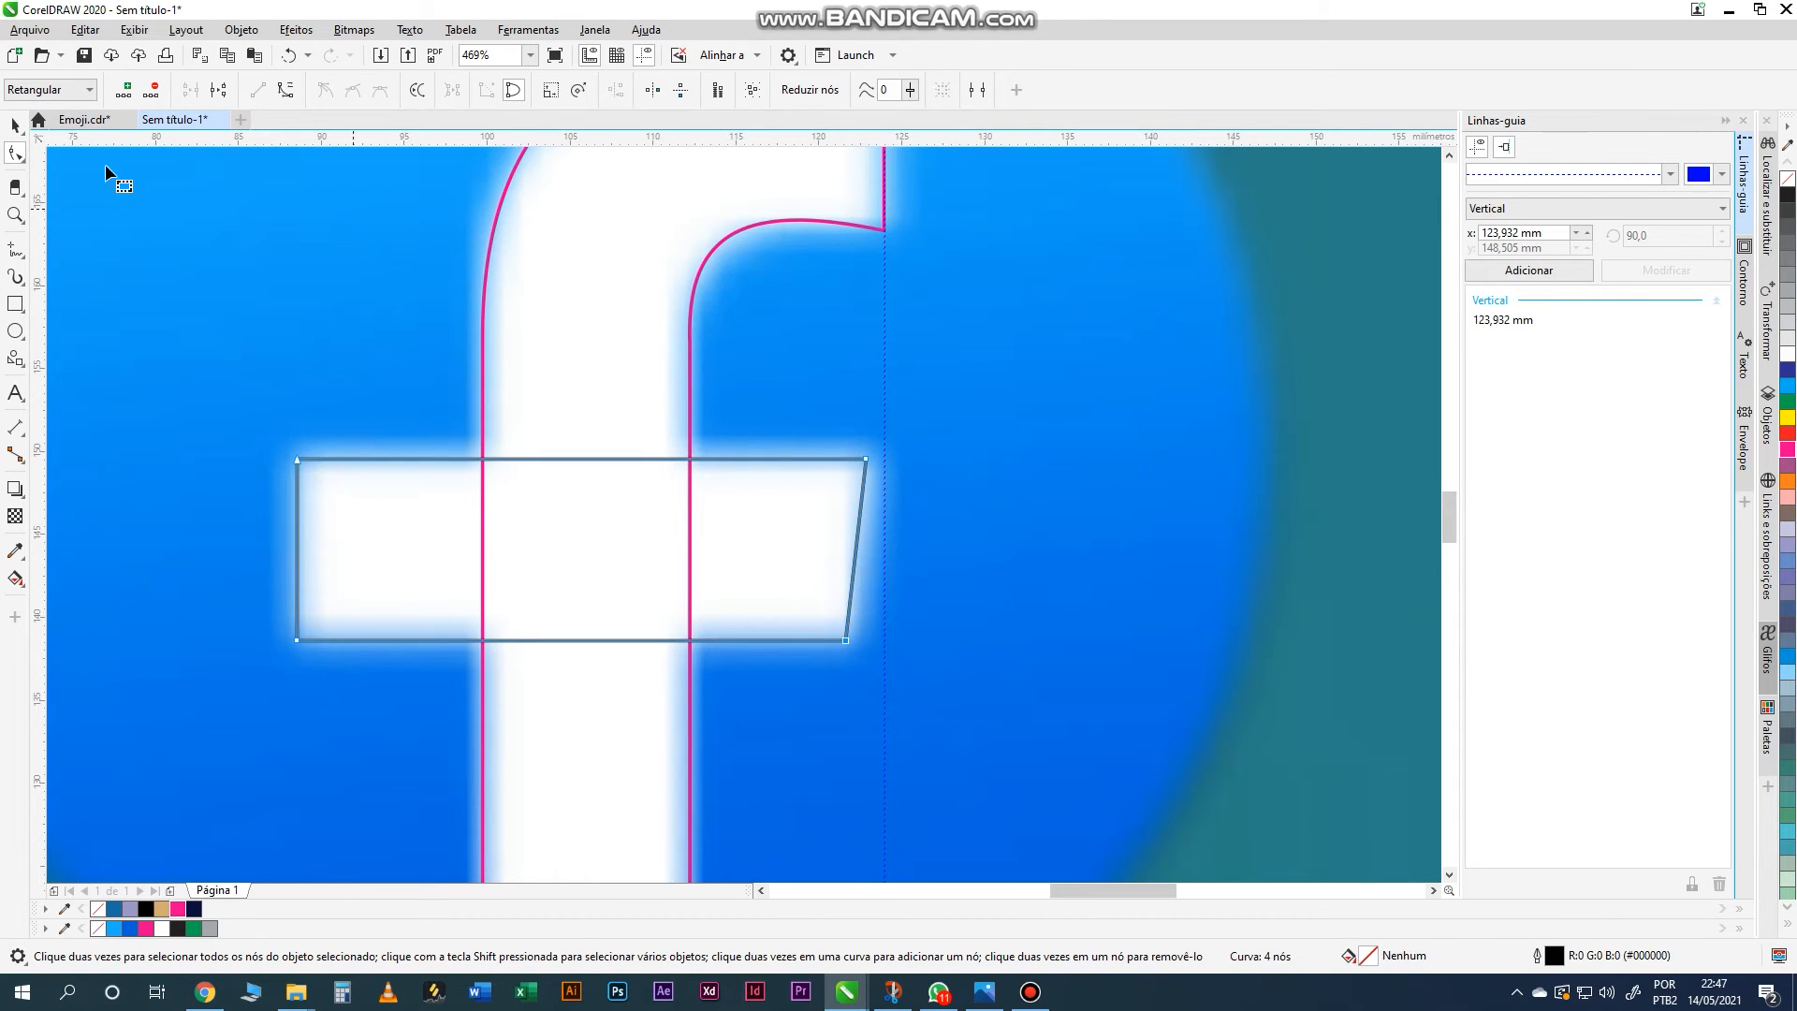
click(15, 125)
- Fill the f's stem shape and the crossbar shape together with white
scroll(496, 407, down, 3)
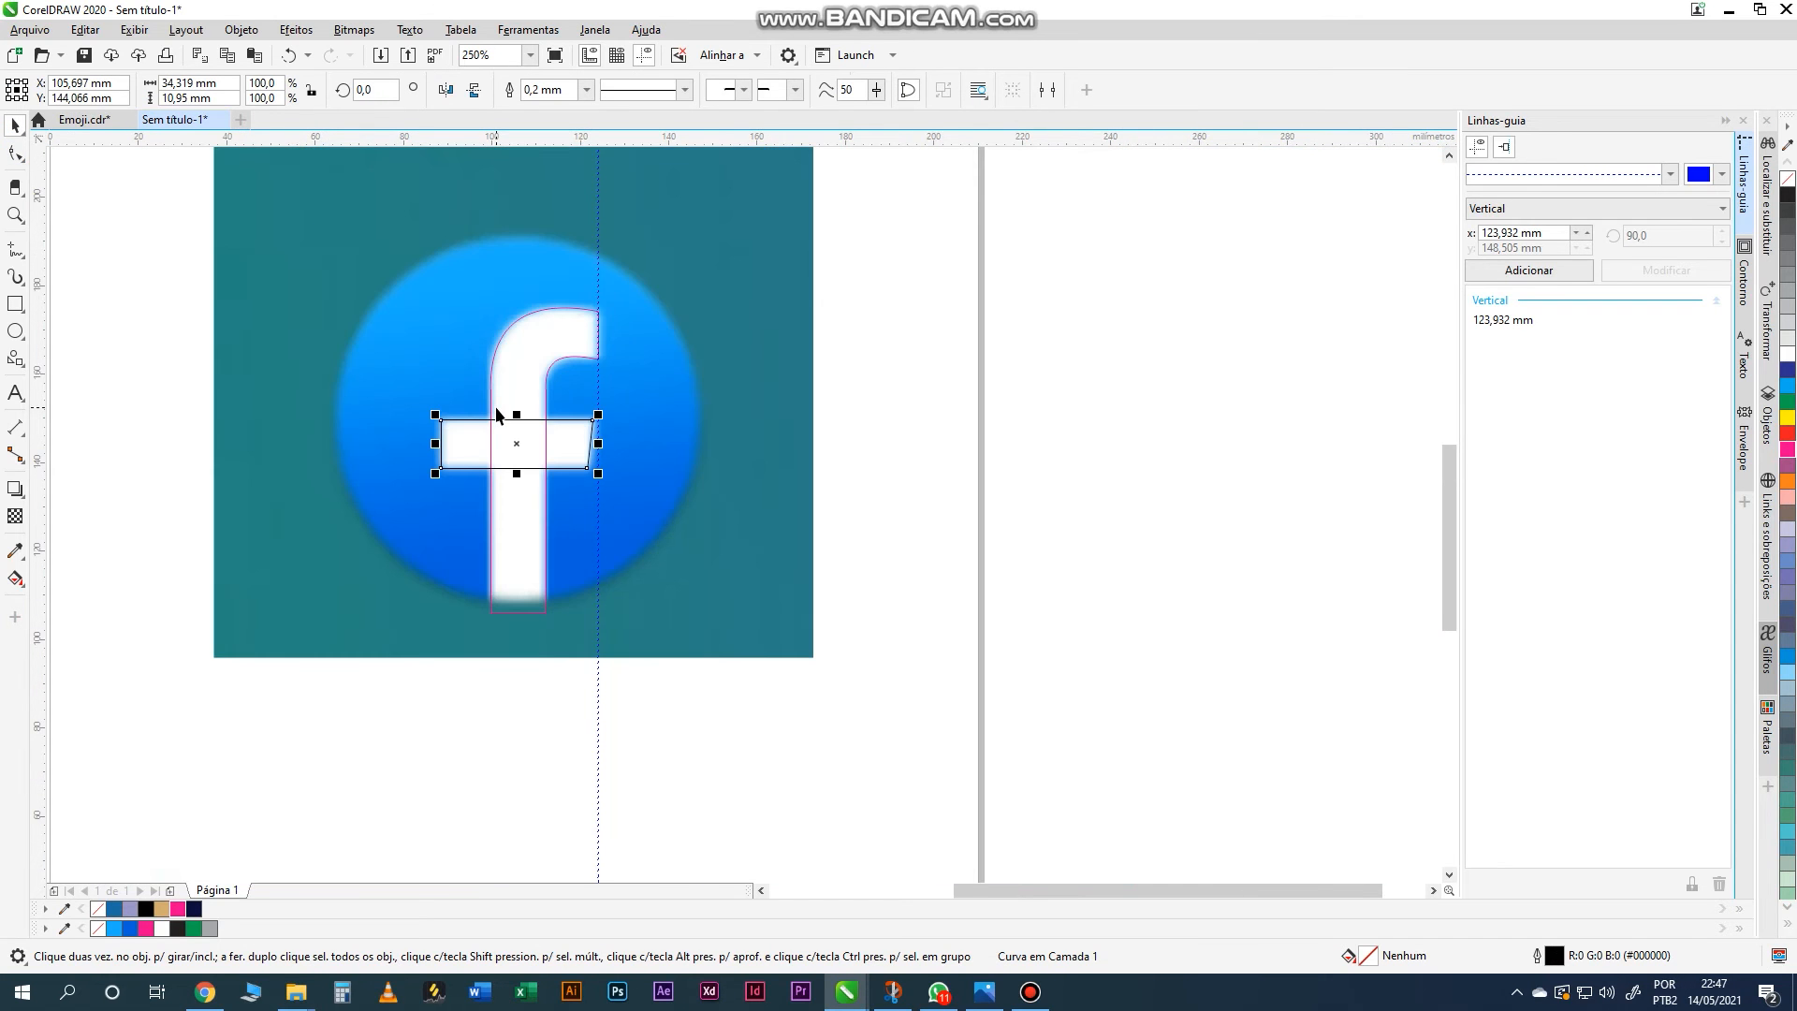
scroll(496, 413, up, 1)
key(Escape)
click(739, 554)
shift+click(809, 496)
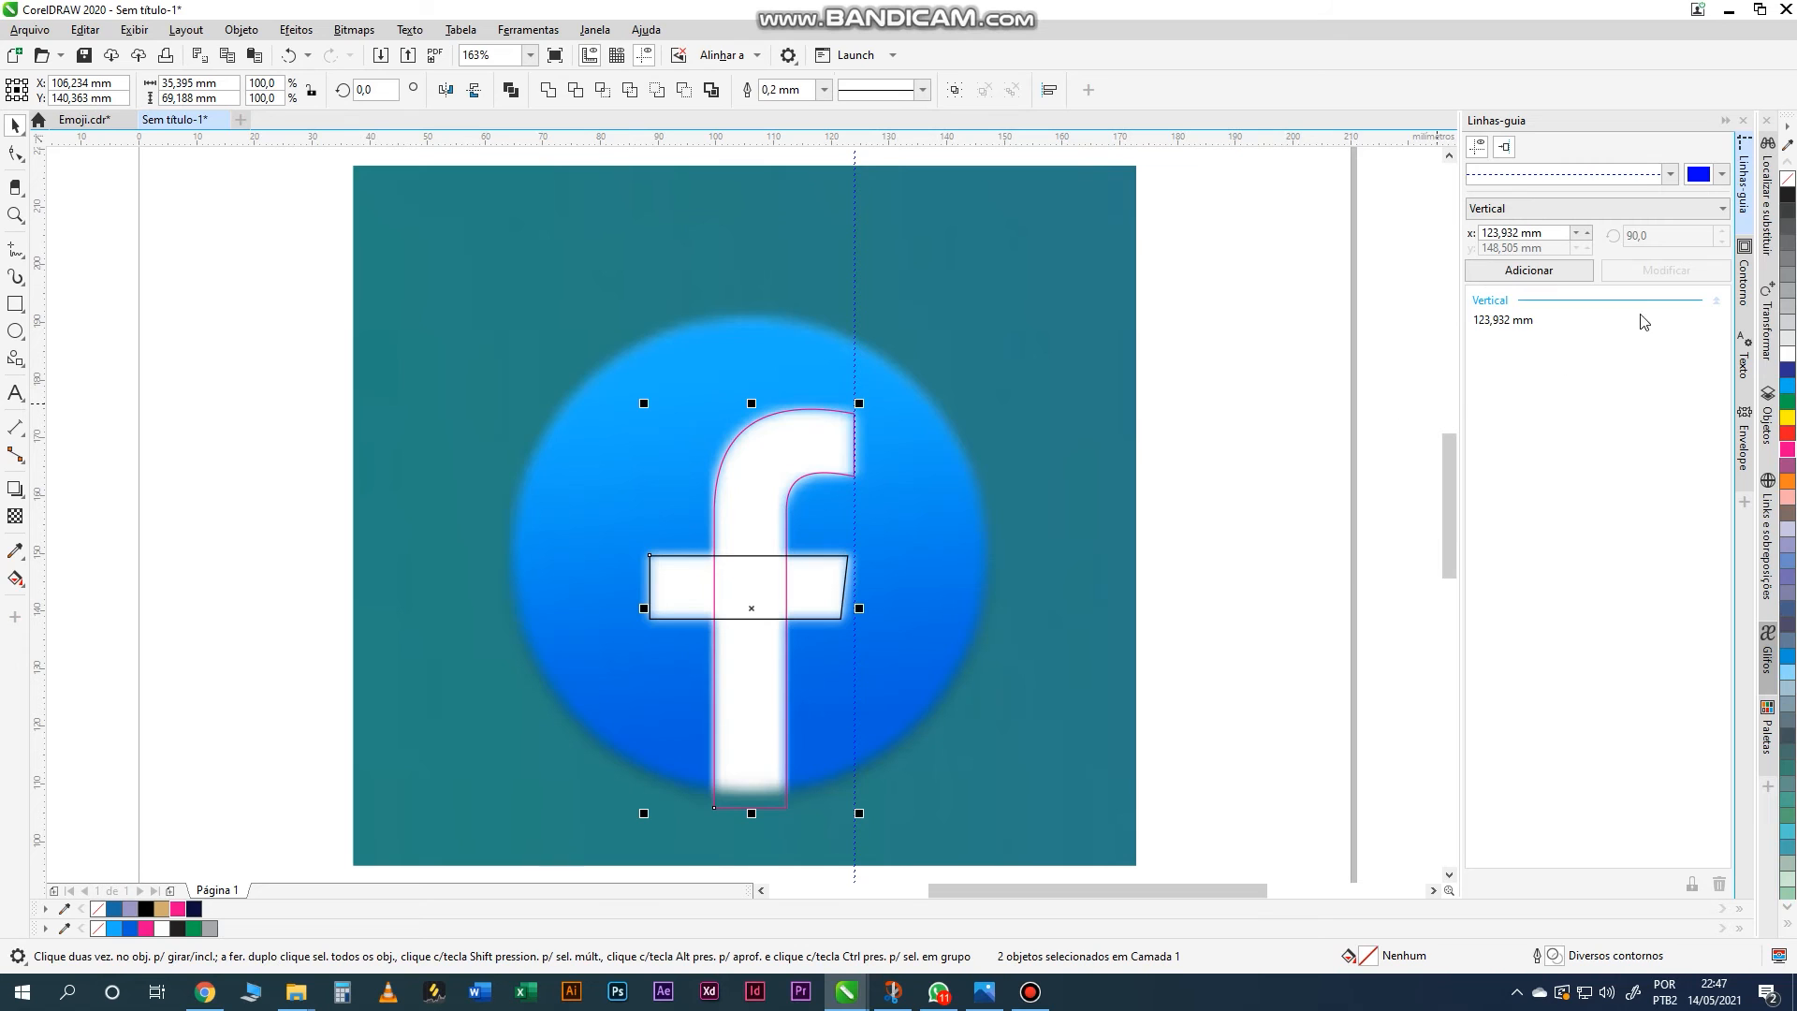
click(1788, 356)
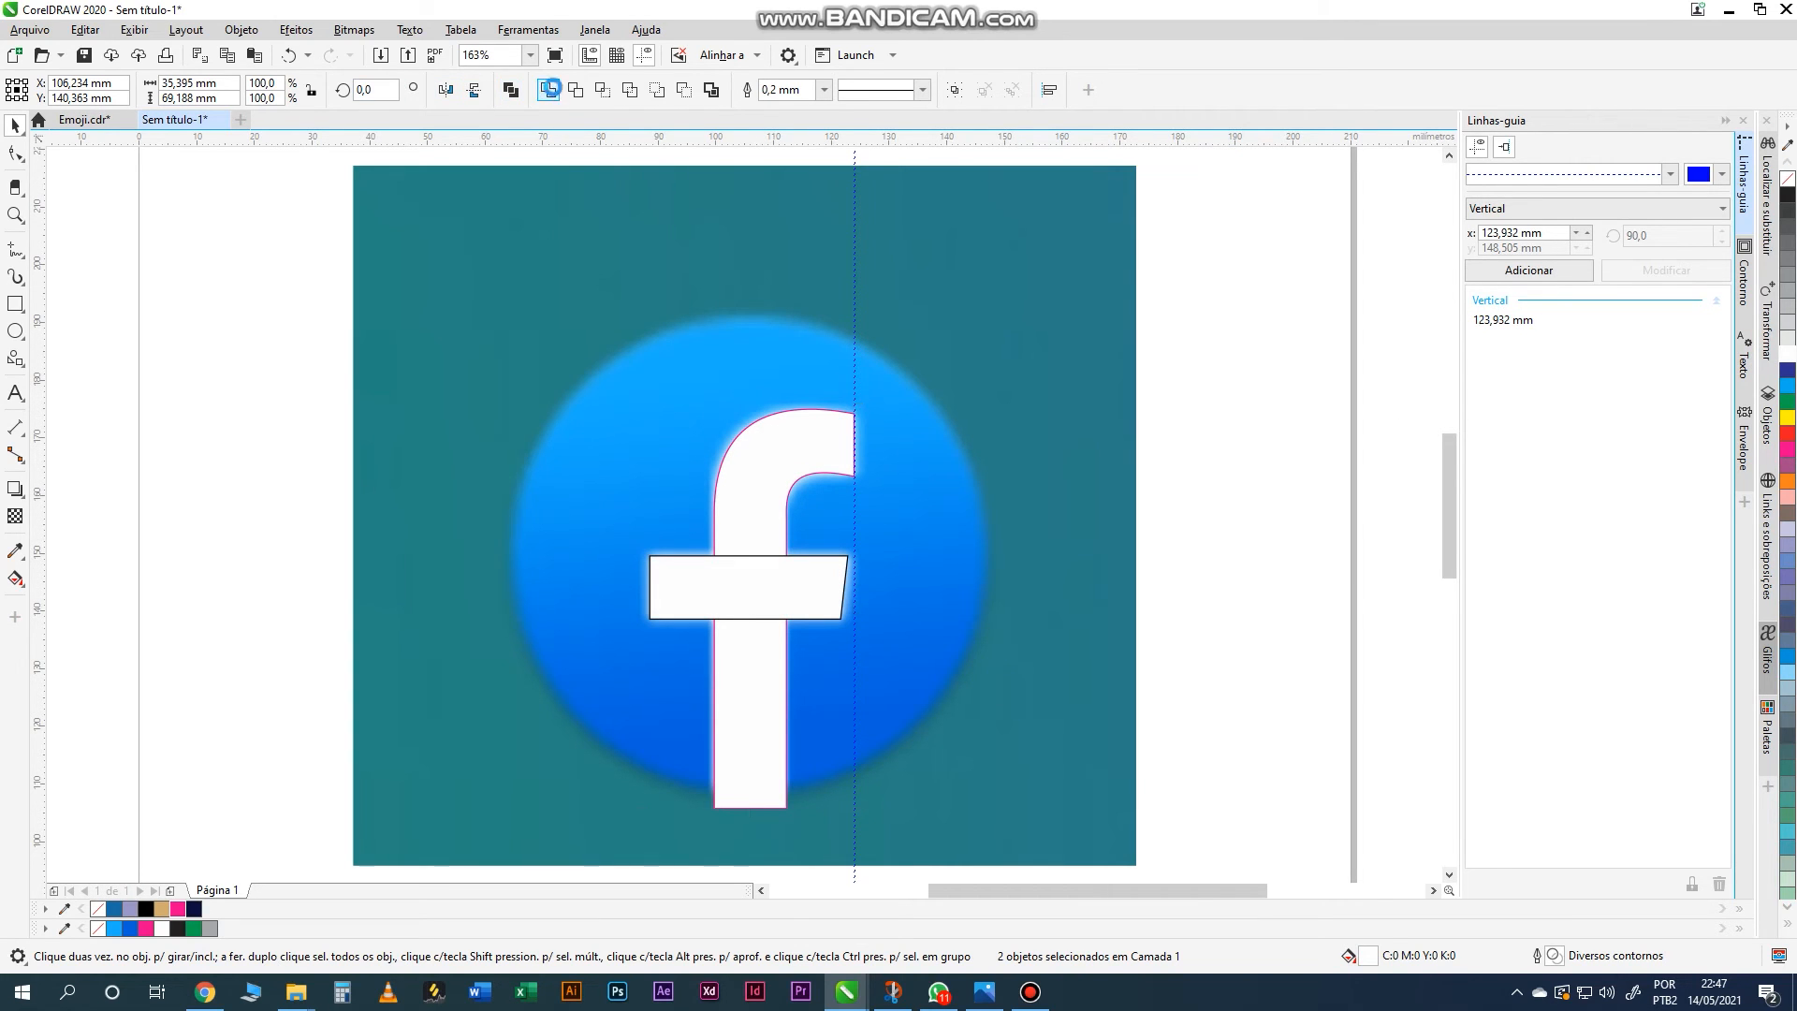
- Weld the stem and crossbar into a single f shape and remove its outline
click(548, 90)
right_click(1788, 178)
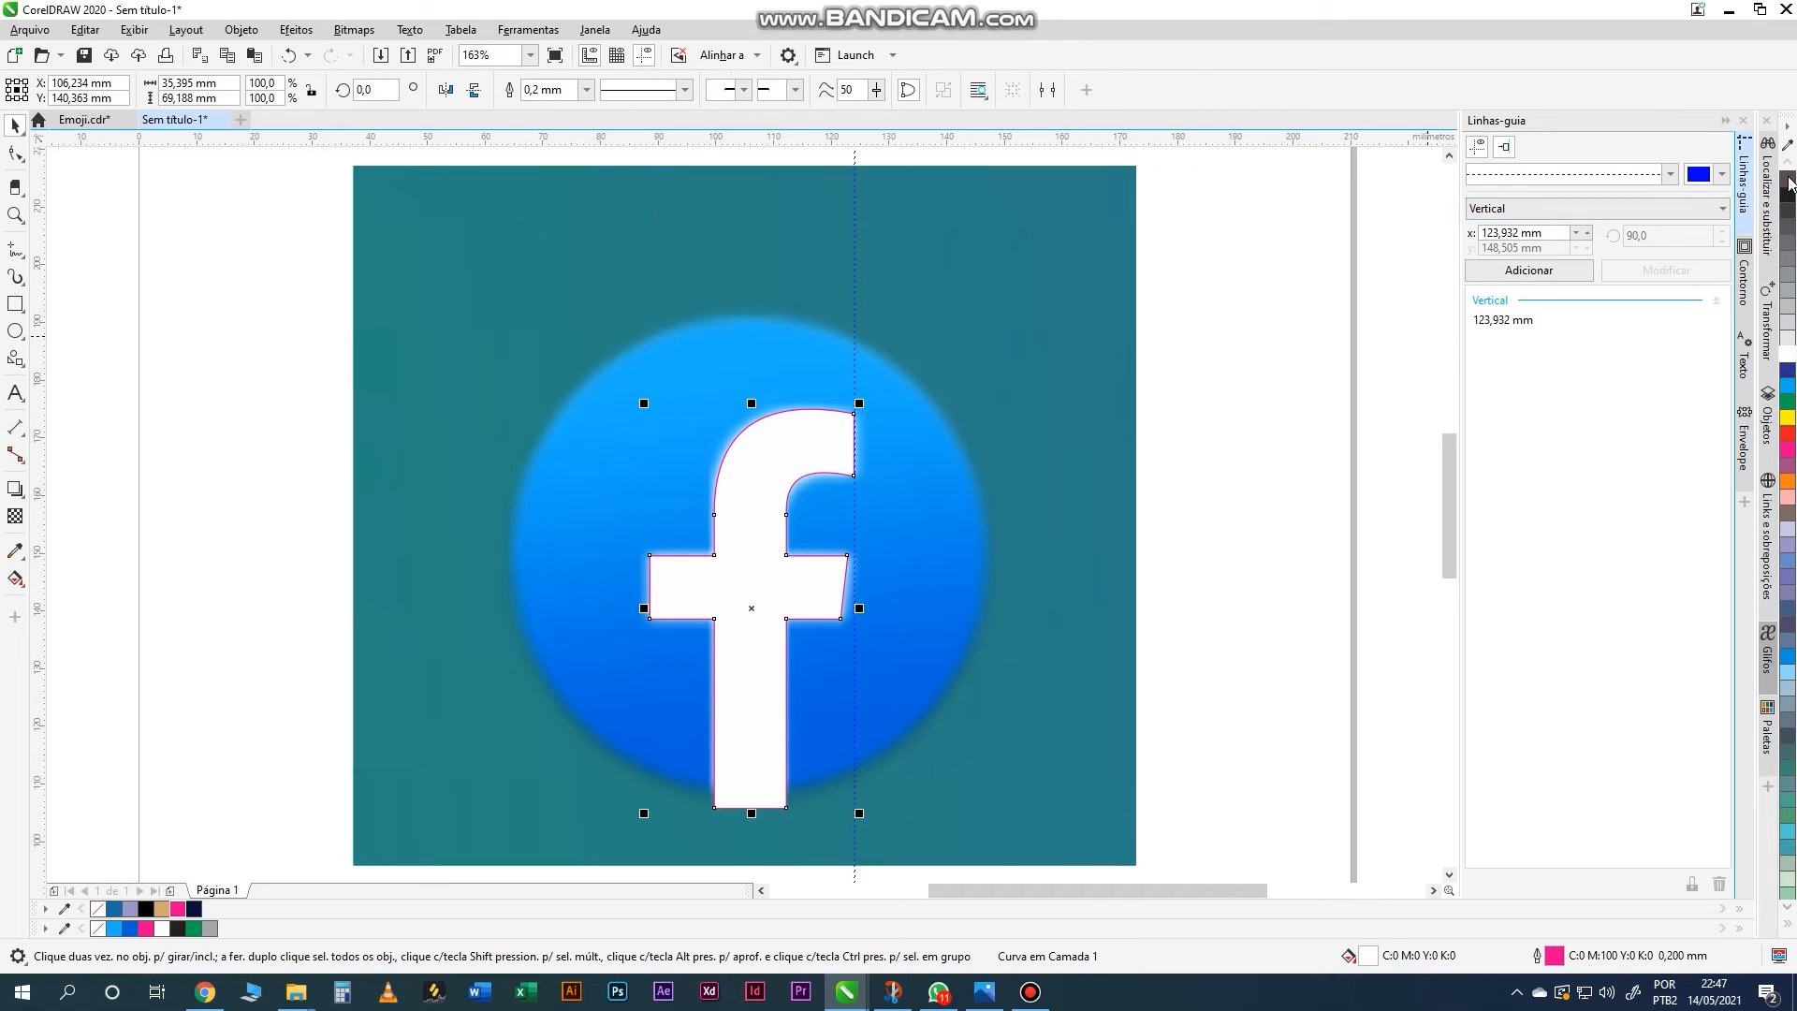
click(1725, 122)
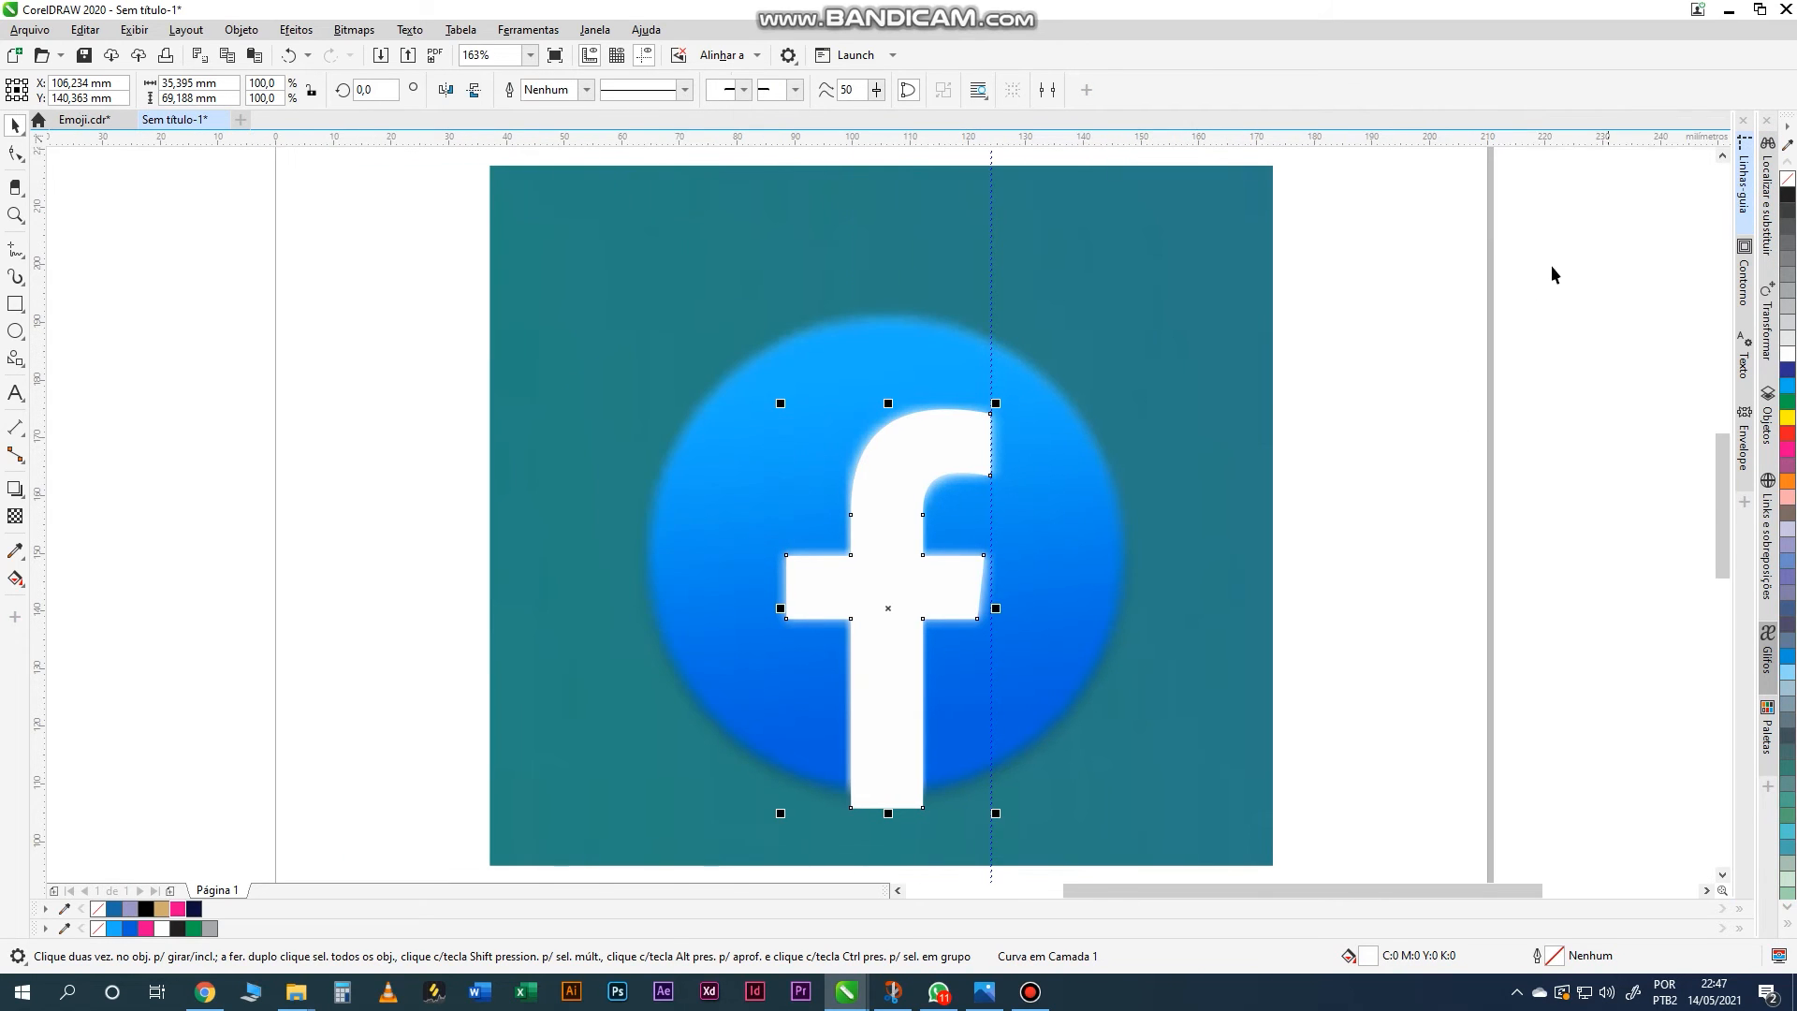
key(Escape)
- Draw a circle and resize it to about 82.9 mm in diameter so that it covers the reference logo's blue disc
click(904, 587)
click(15, 331)
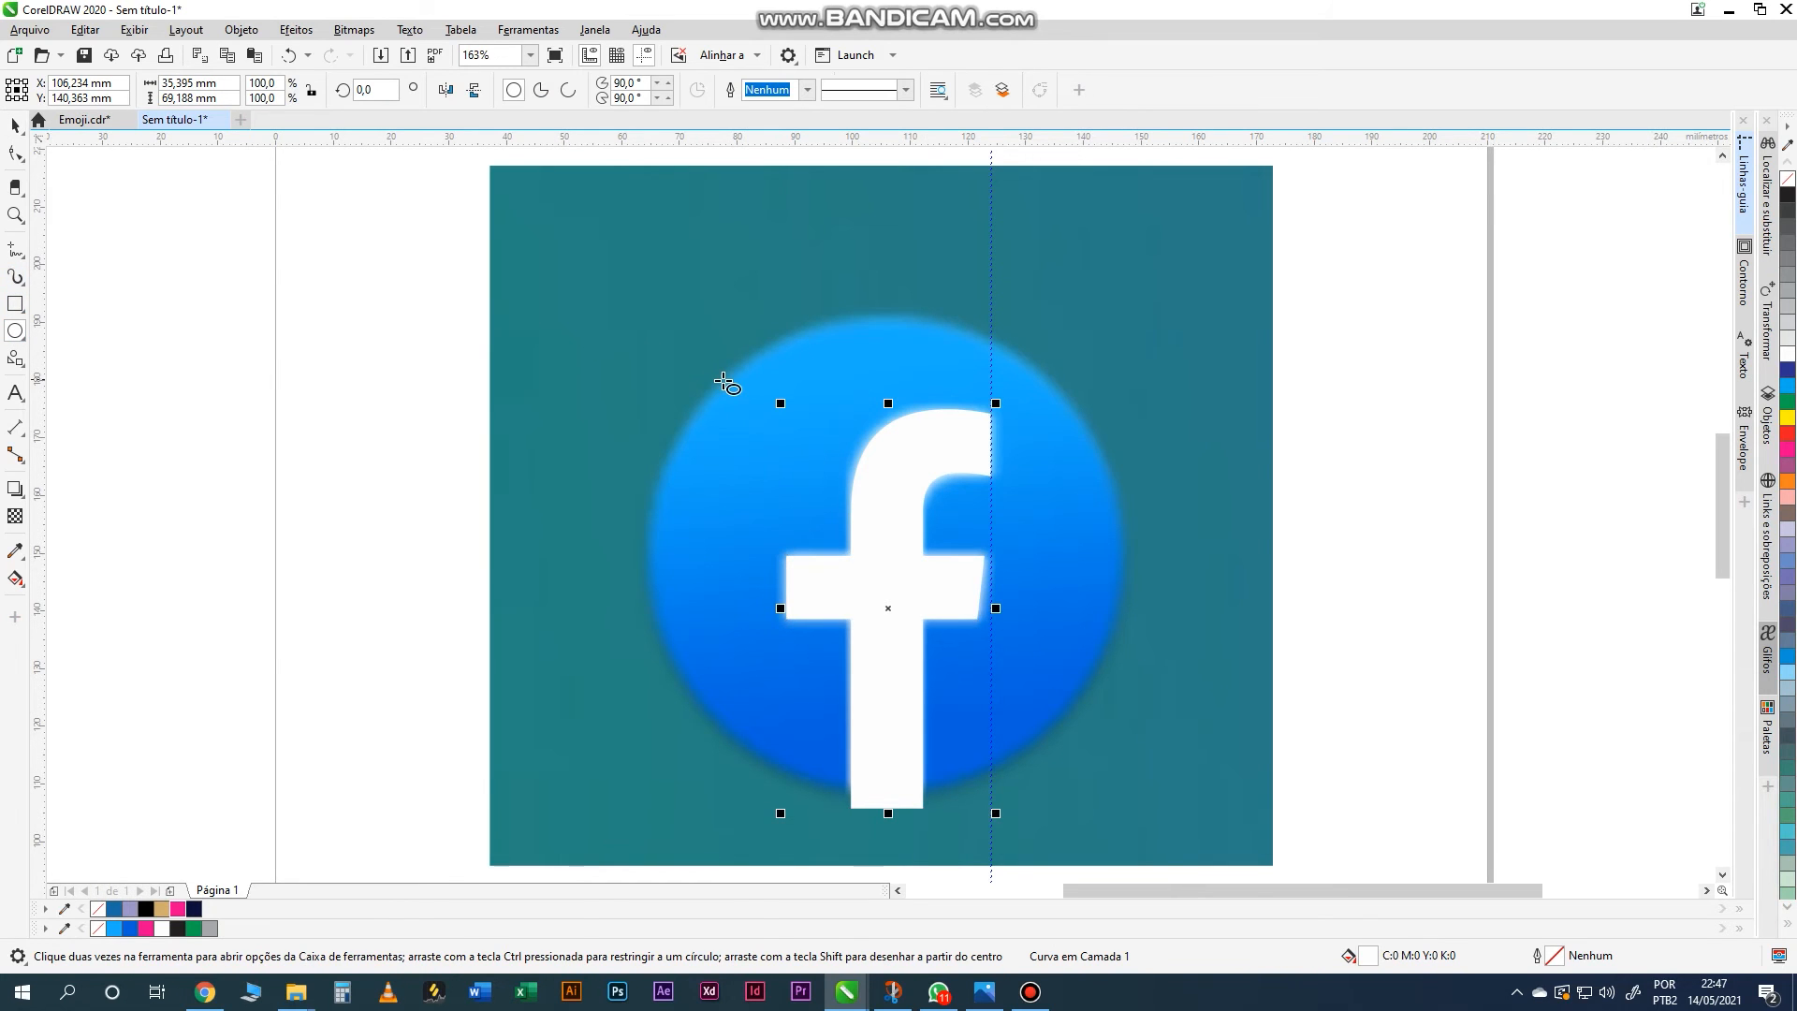
drag(725, 383, 1124, 749)
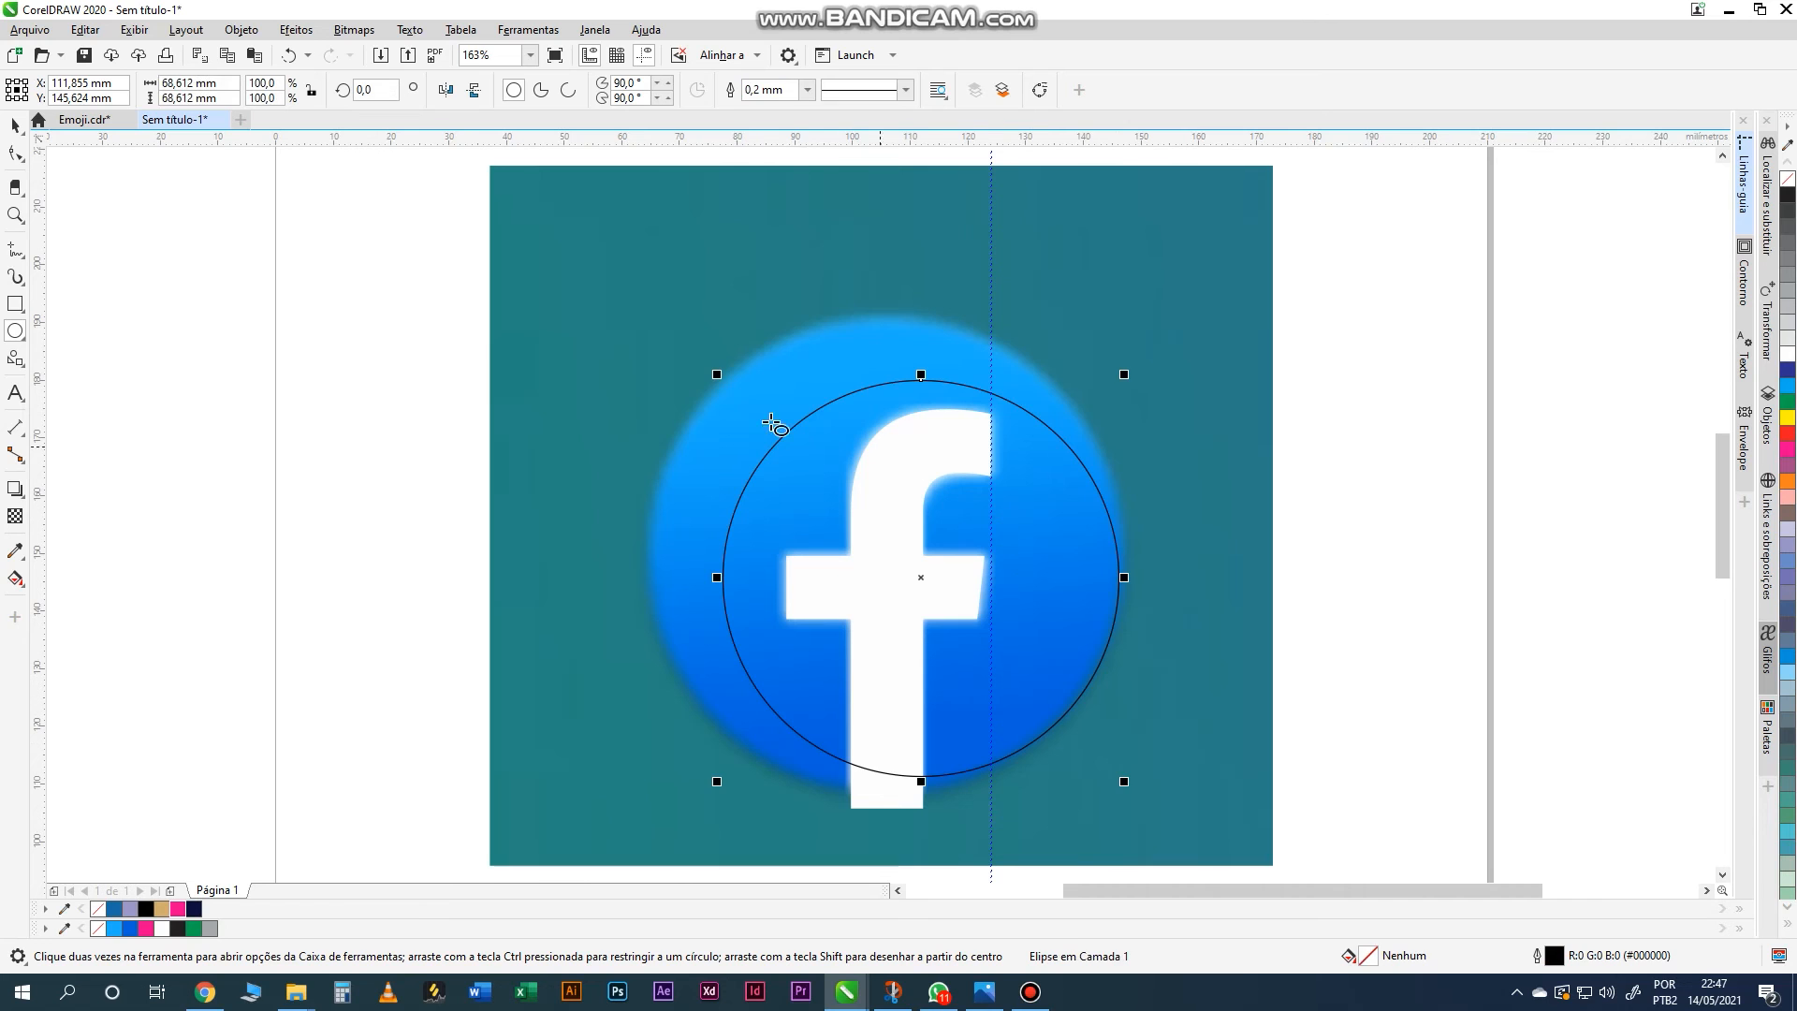
drag(713, 372, 599, 306)
drag(652, 781, 641, 807)
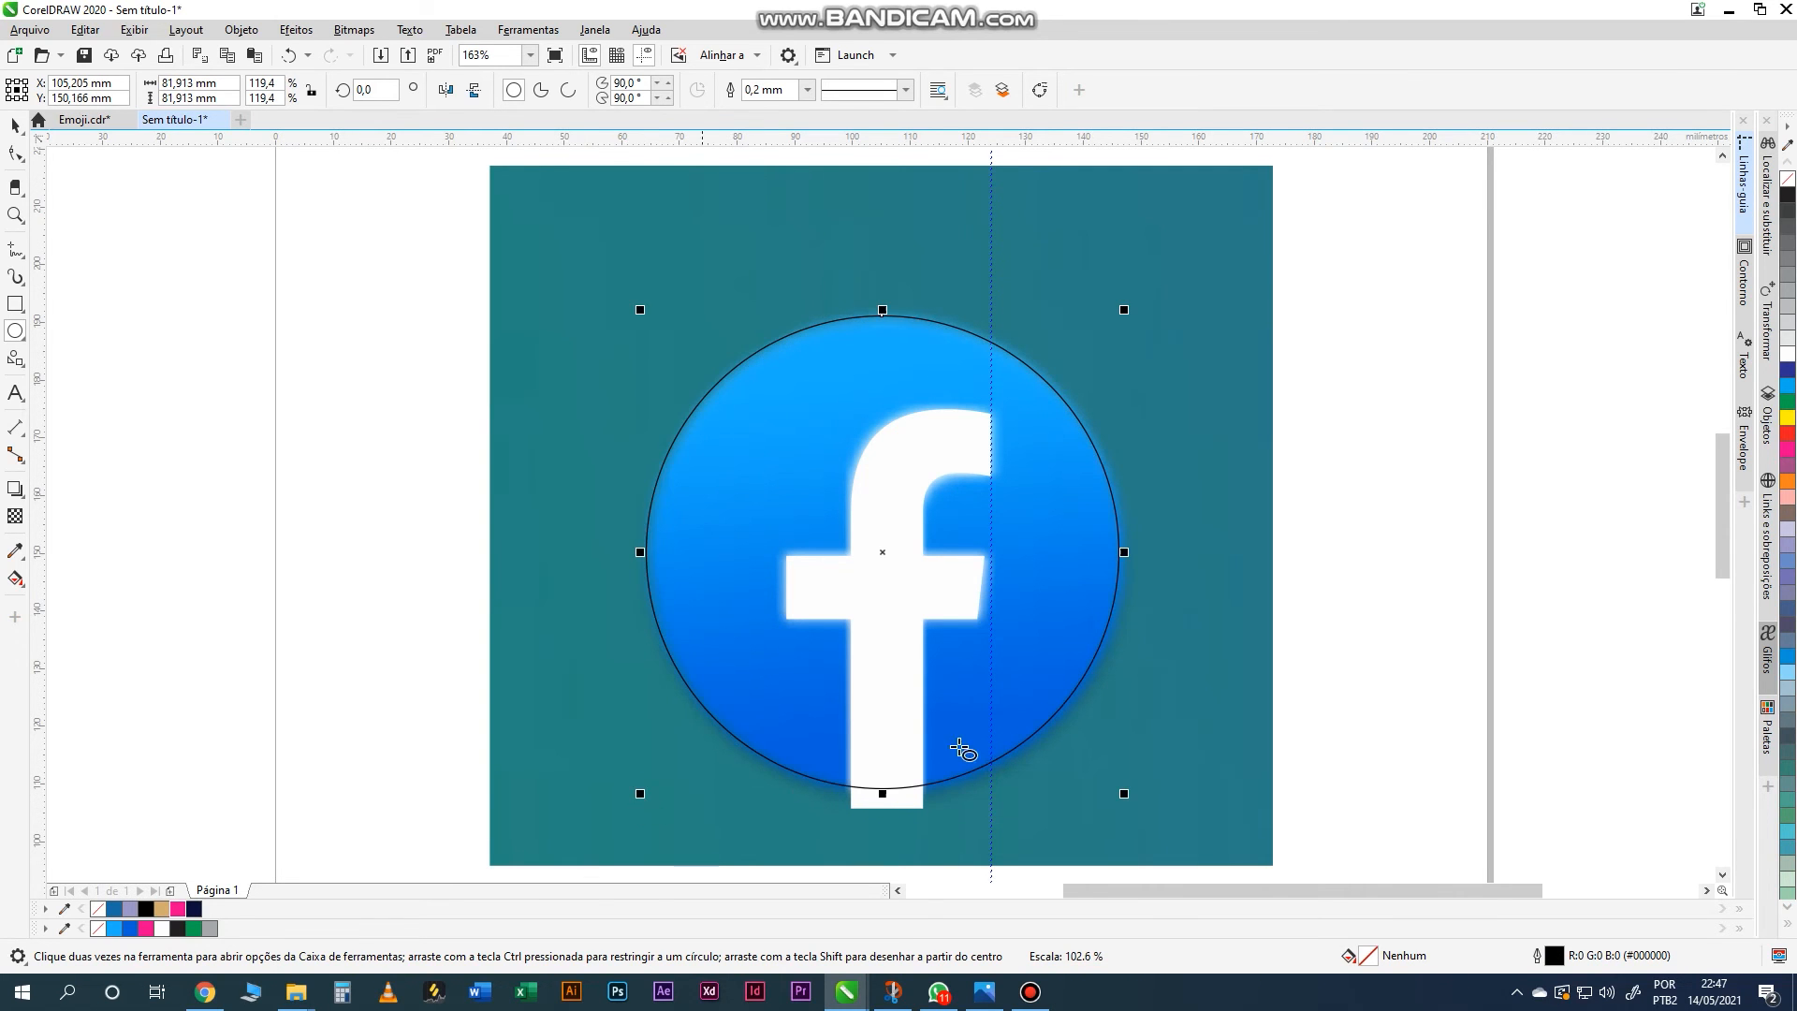
drag(1120, 793, 1128, 798)
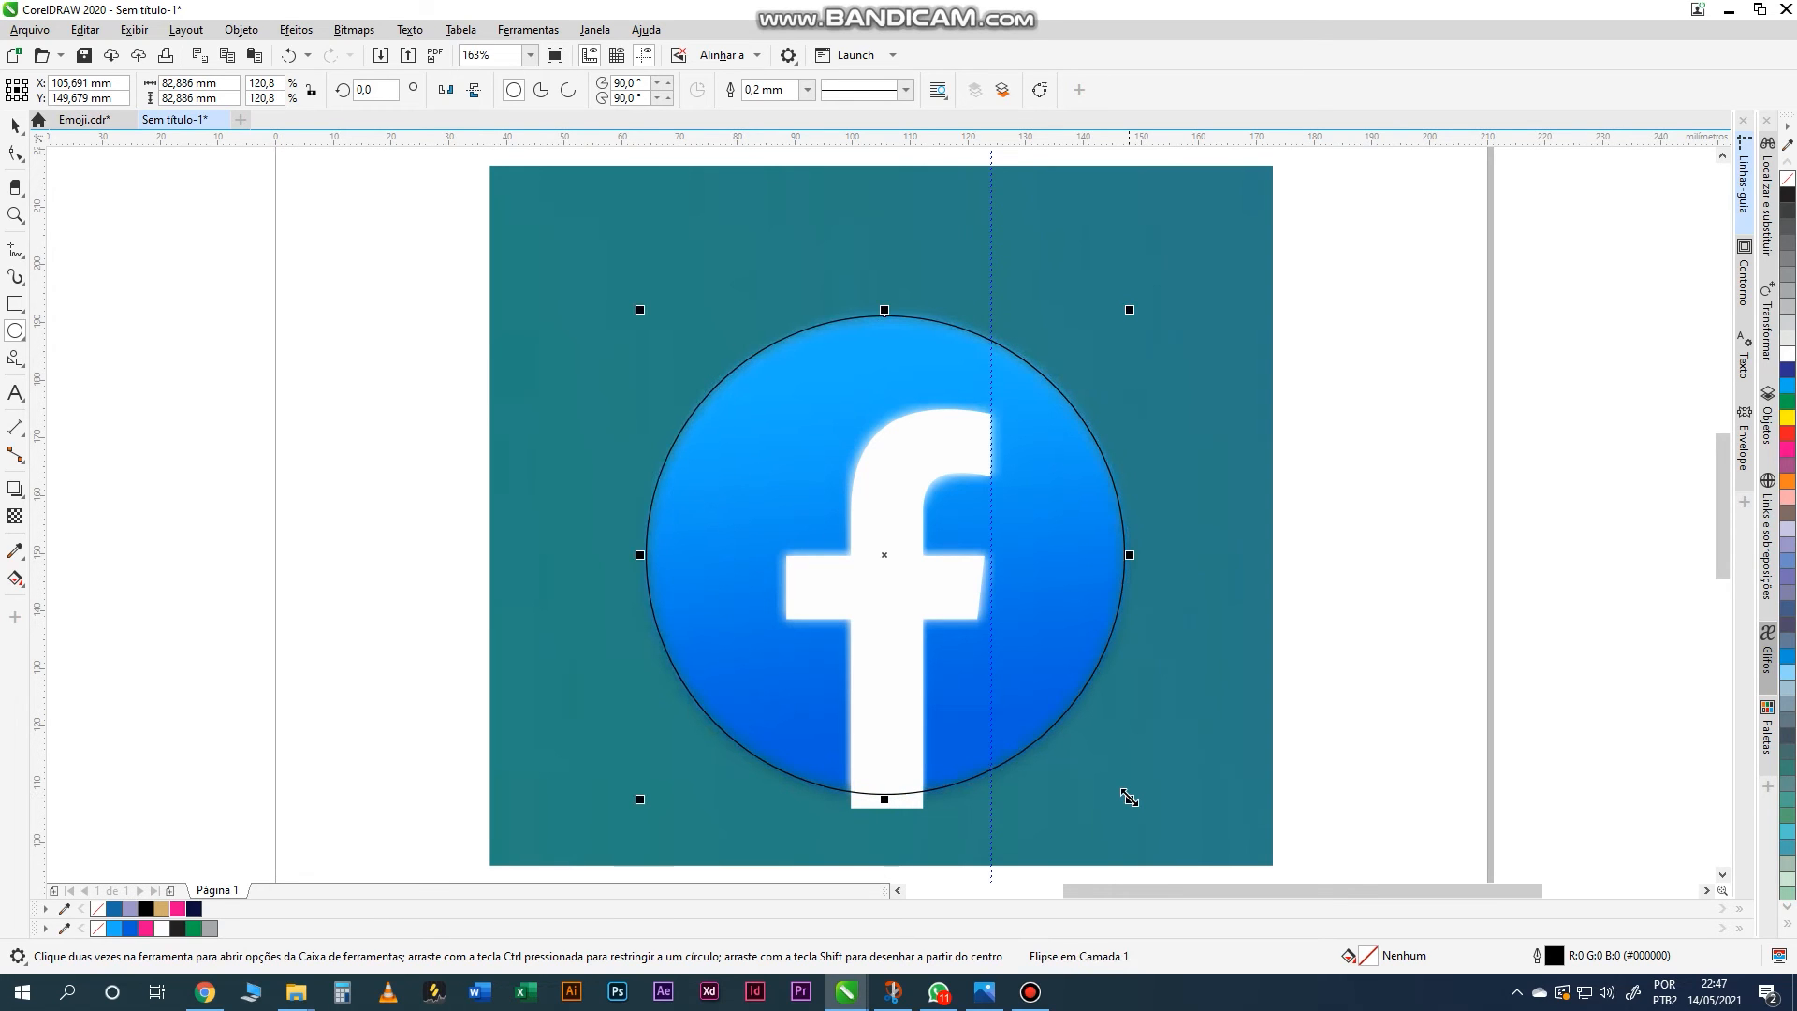
- Move the circle horizontally to the right of the reference disc and fill it with blue R0 G96 B220
click(14, 128)
drag(884, 557, 1387, 556)
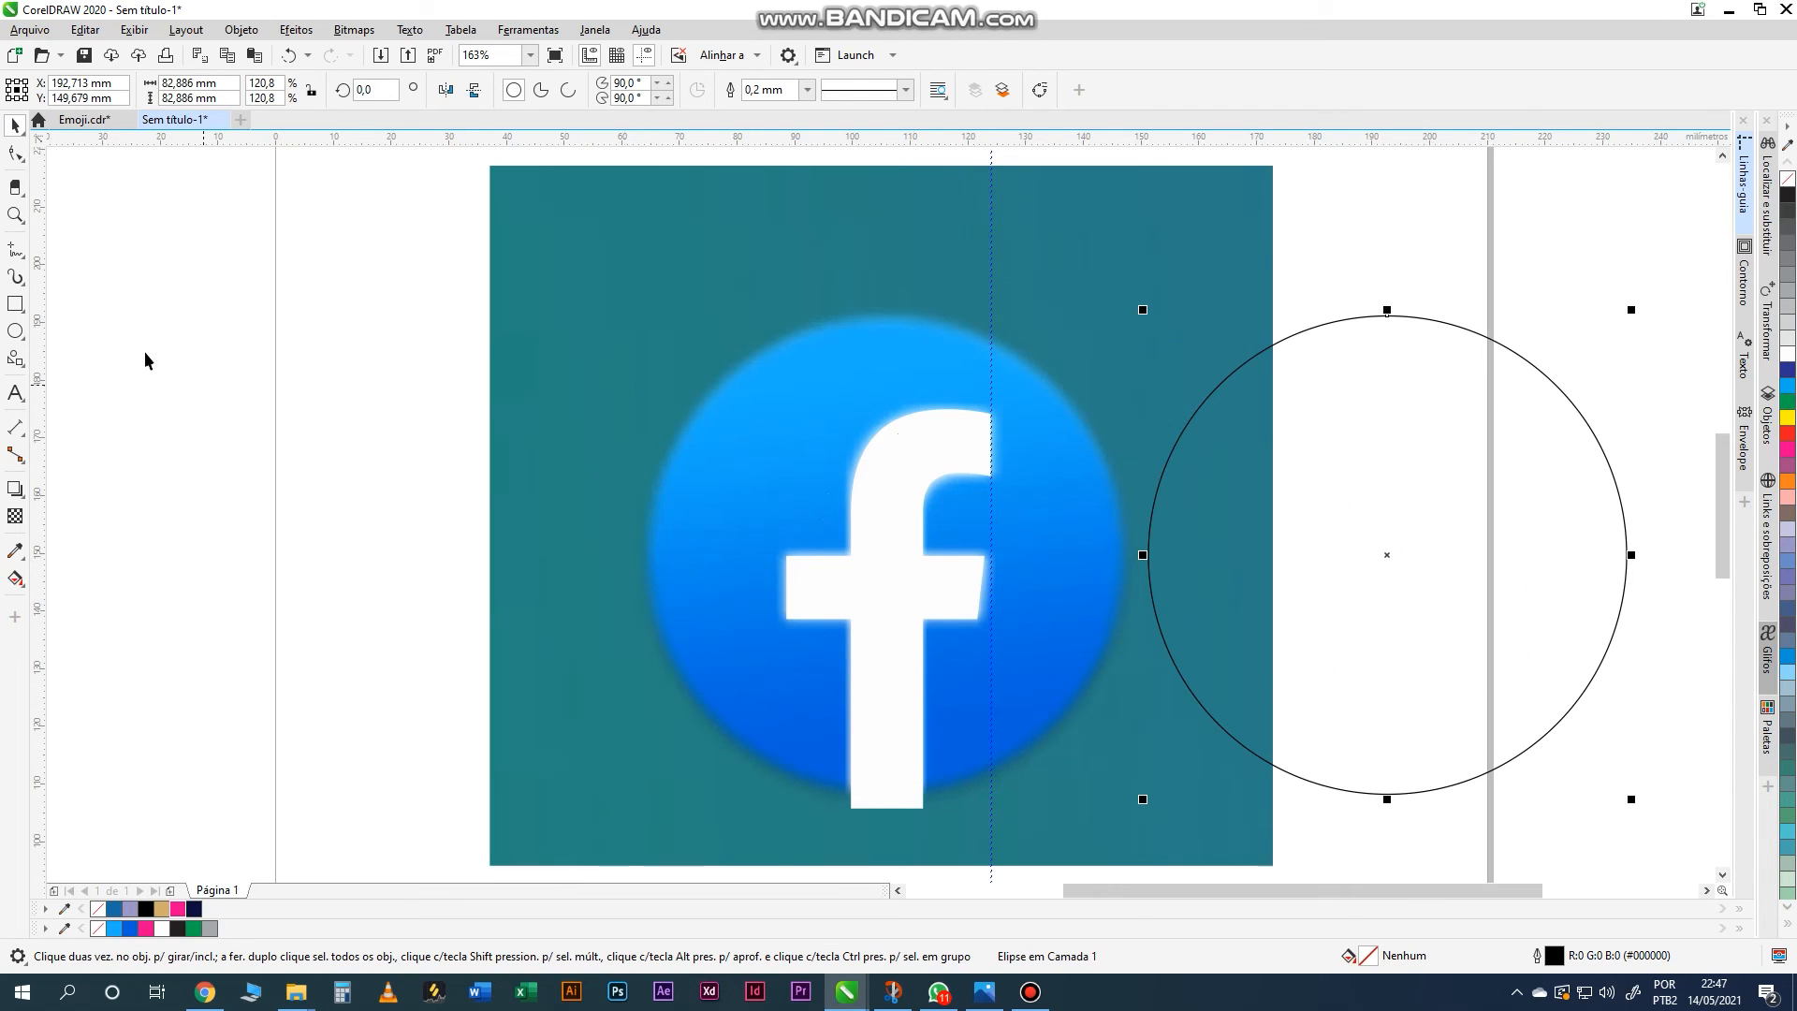
click(19, 580)
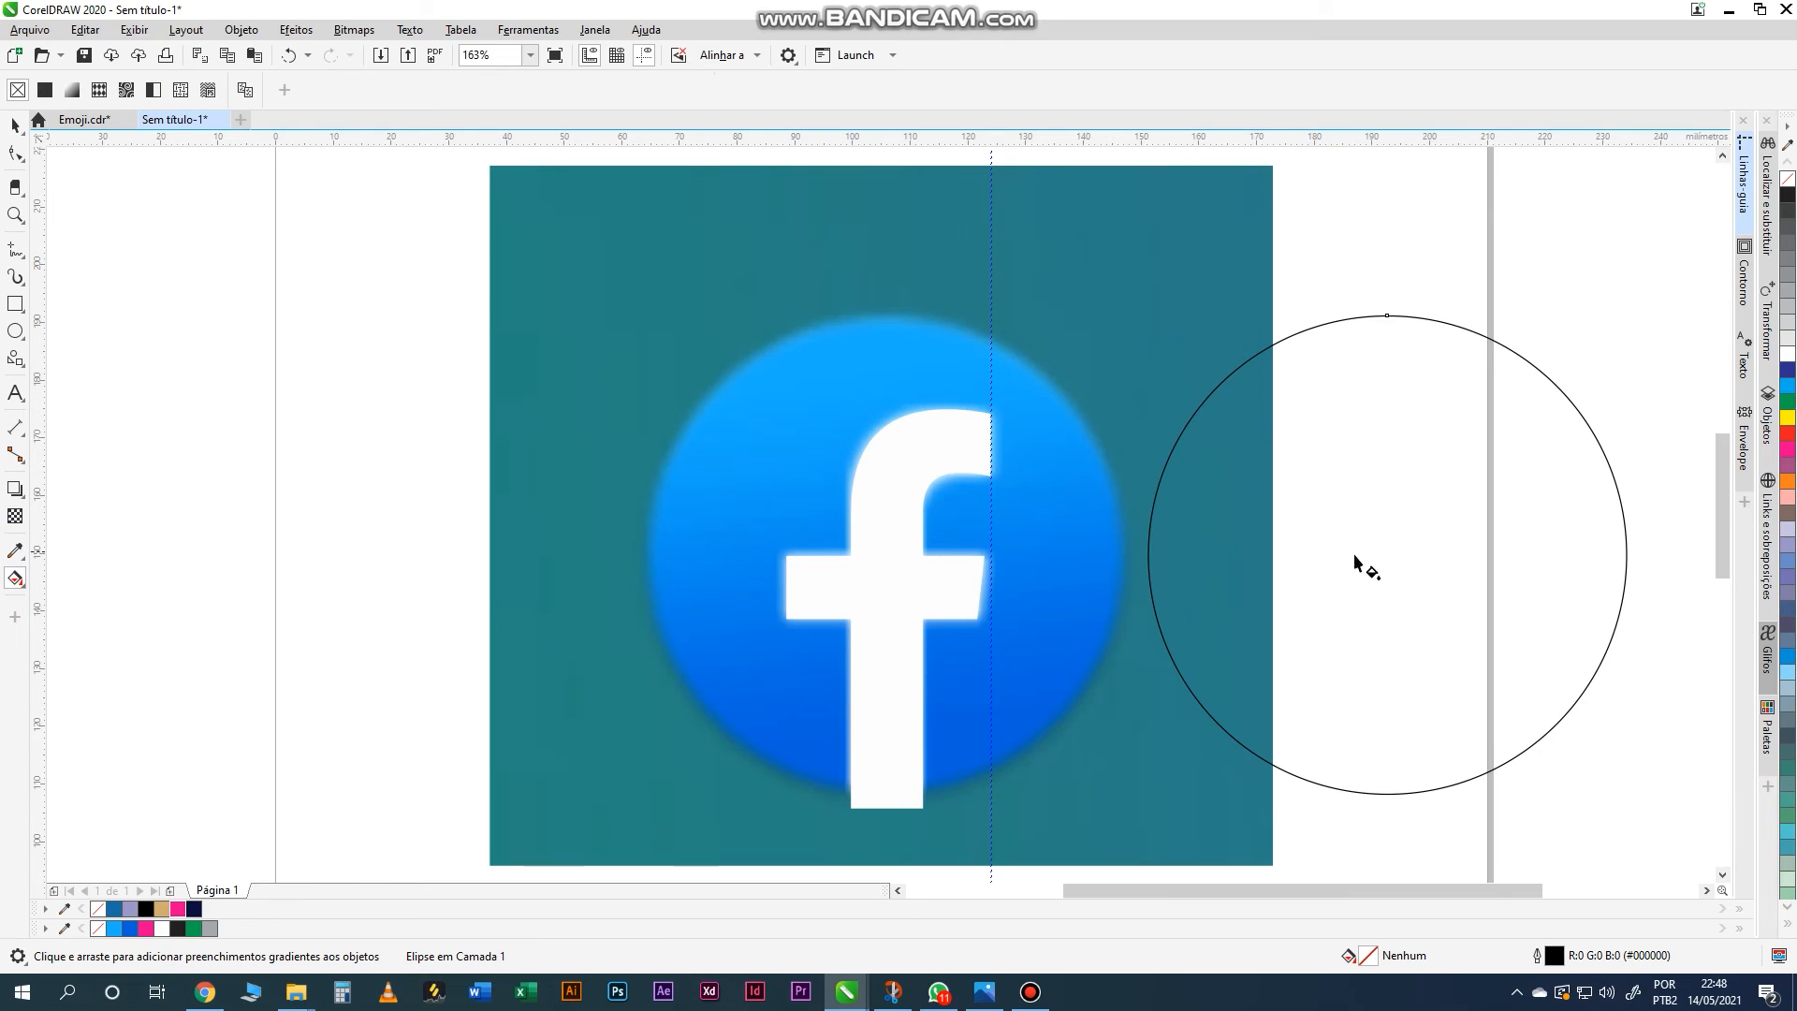
click(131, 930)
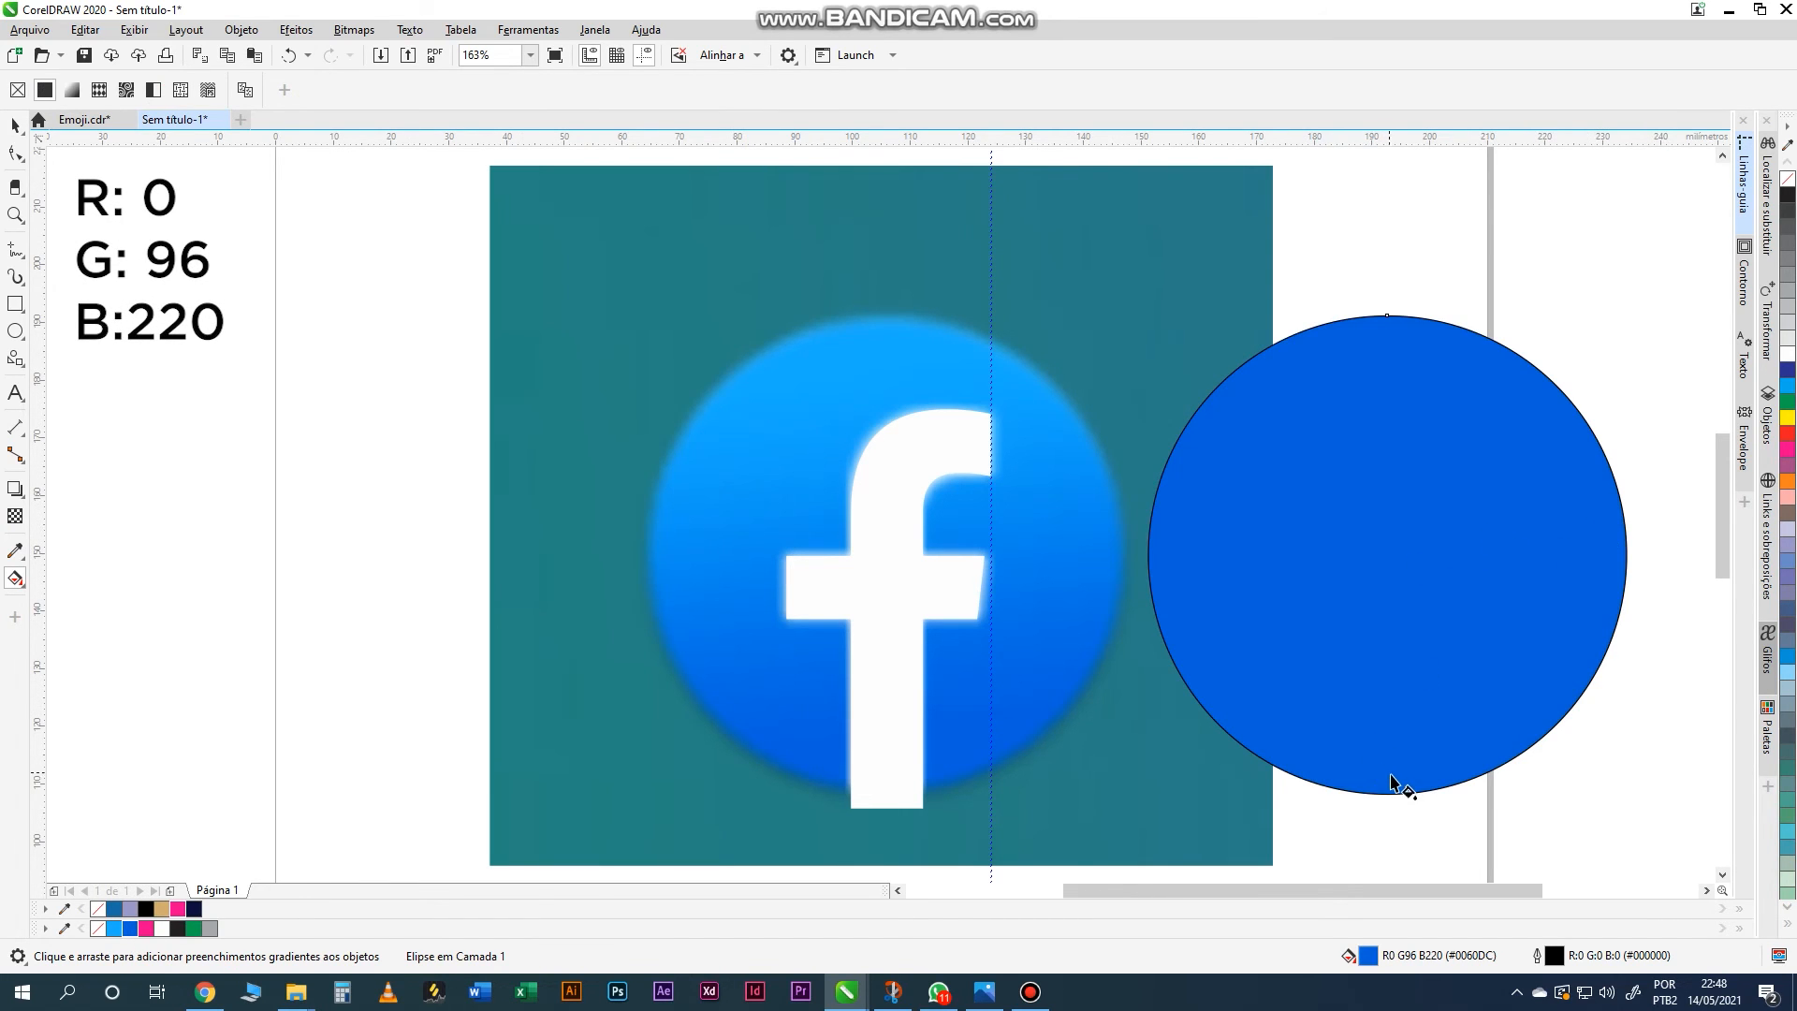
- Apply a vertical linear gradient to the circle, from R0 G96 B220 at its bottom edge to R26 G176 B255 slightly below its top edge
drag(1414, 777, 1391, 372)
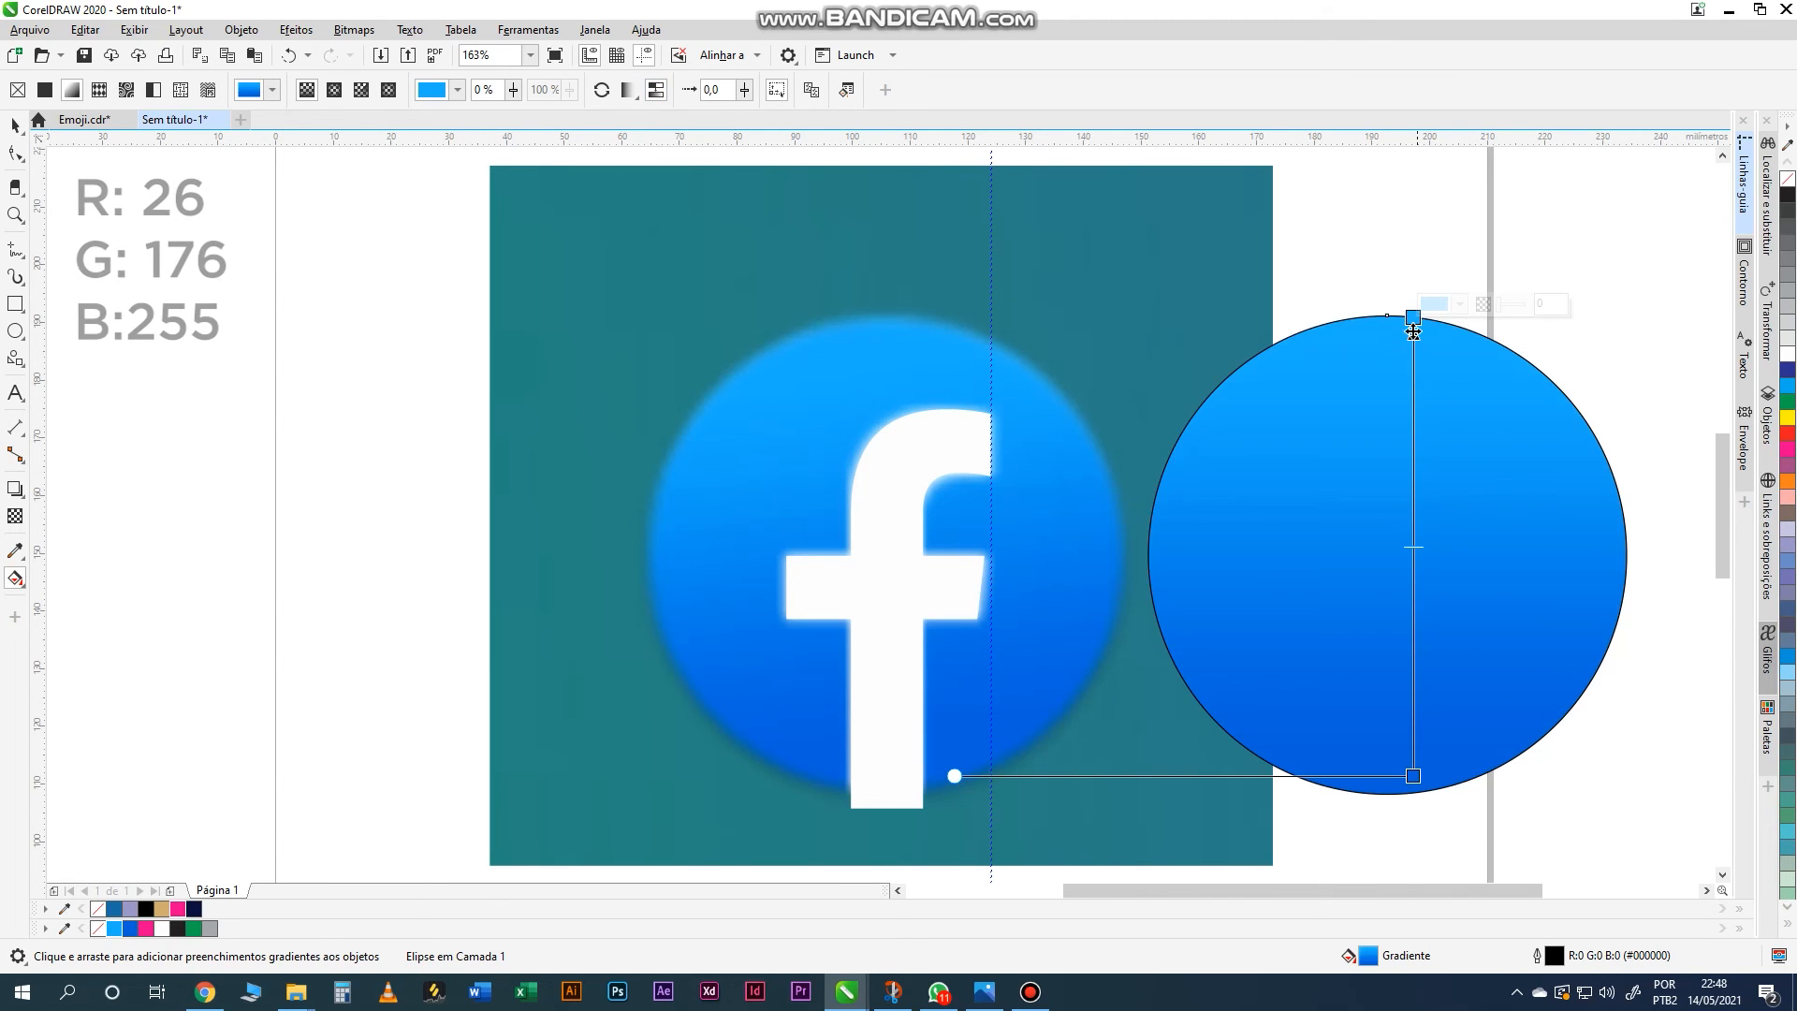
click(1412, 319)
drag(1411, 318, 1388, 315)
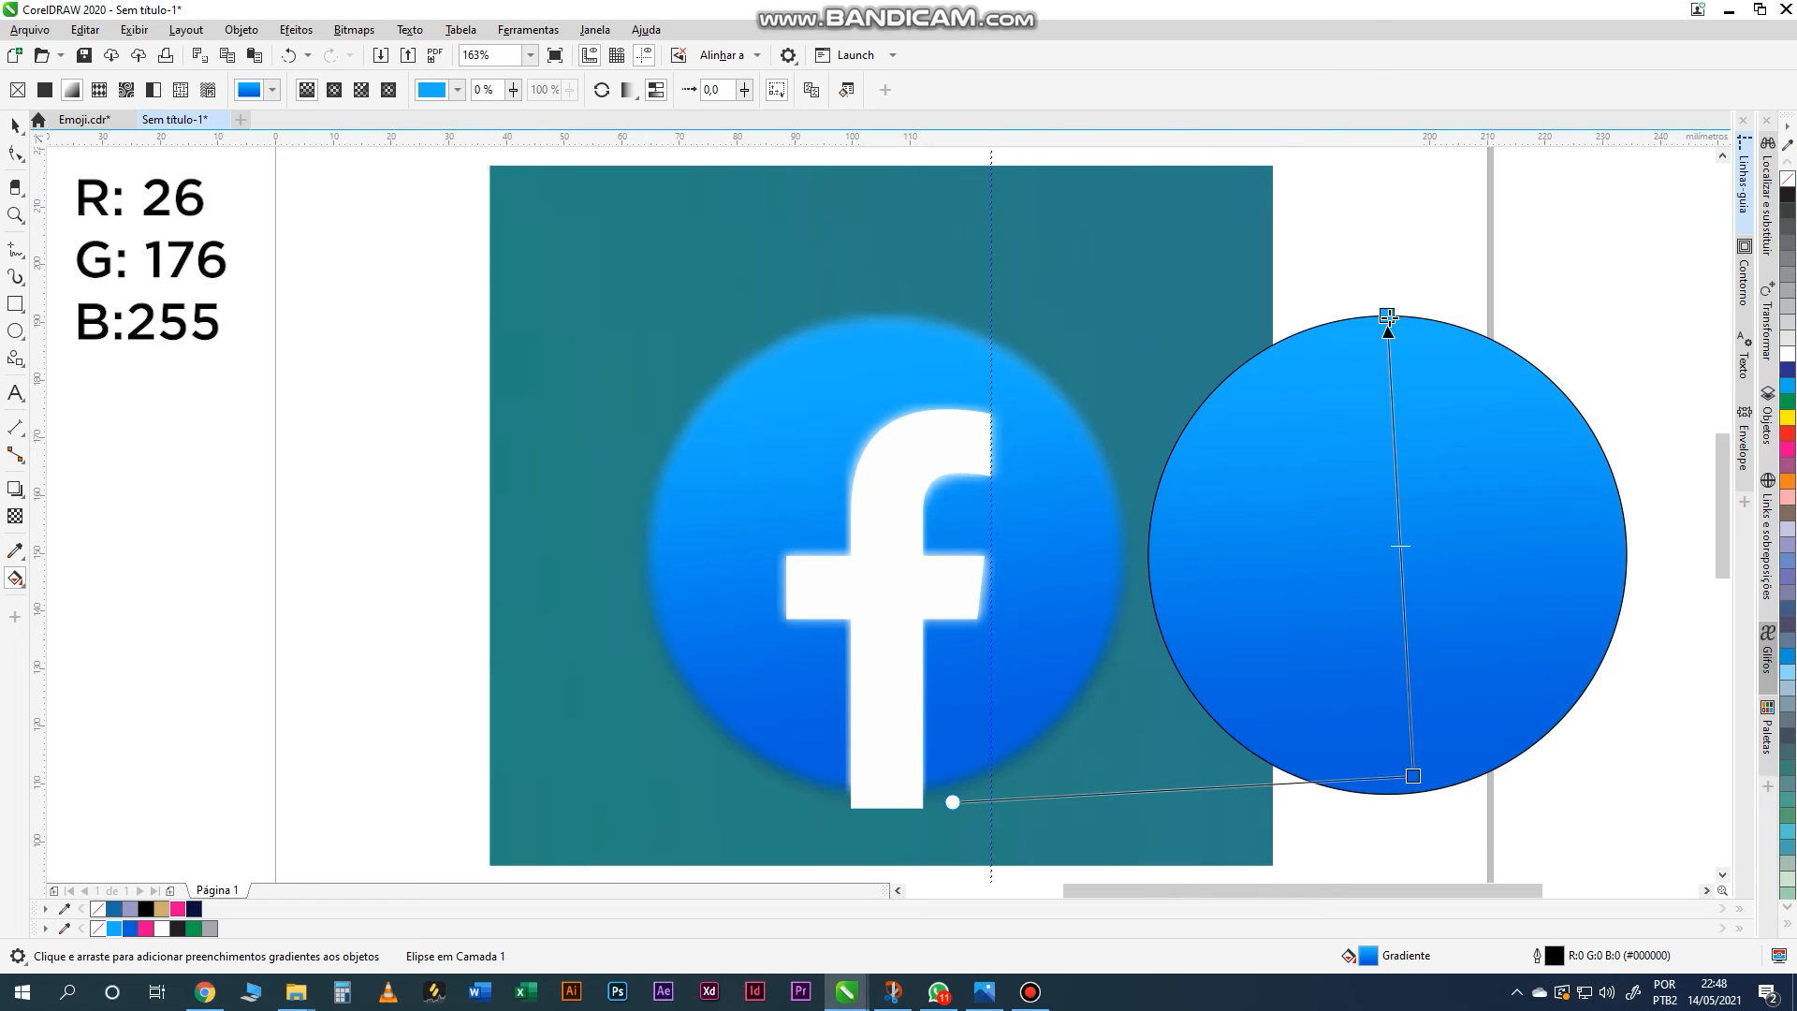
mouse_move(1411, 777)
mouse_down()
mouse_move(1387, 792)
mouse_move(1423, 789)
mouse_up()
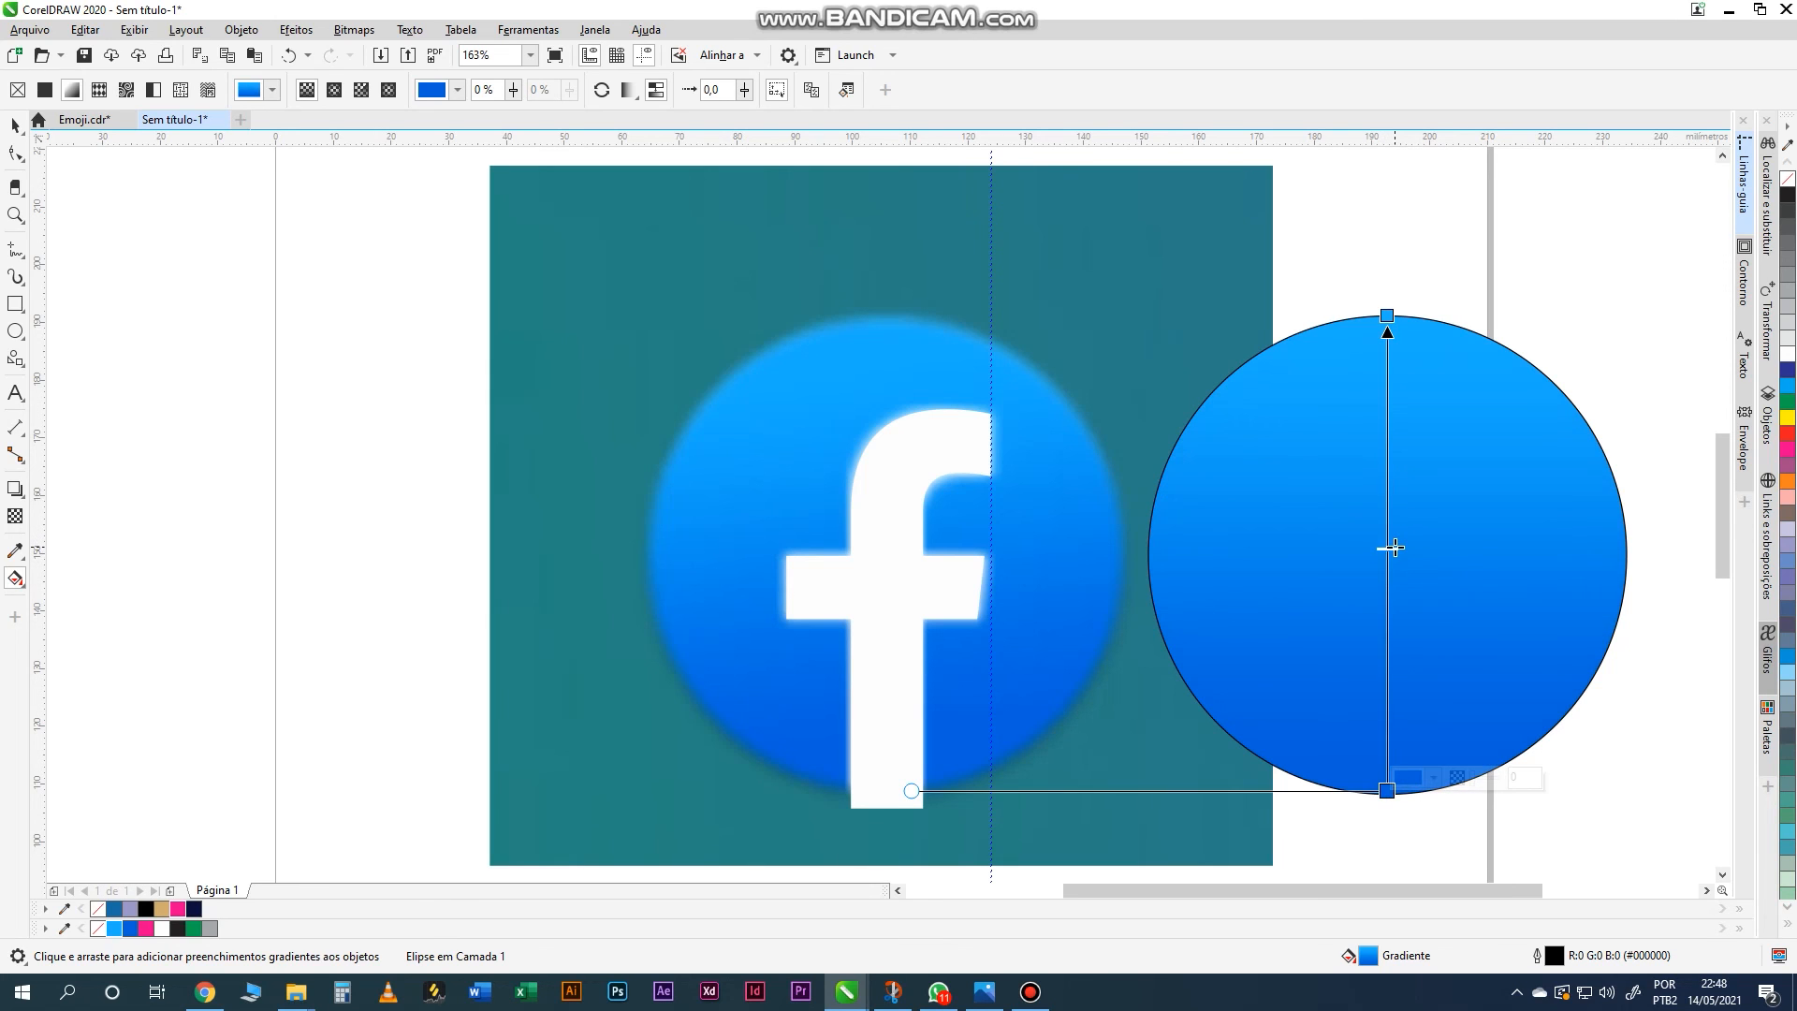
drag(1387, 316, 1388, 391)
drag(1384, 390, 1386, 374)
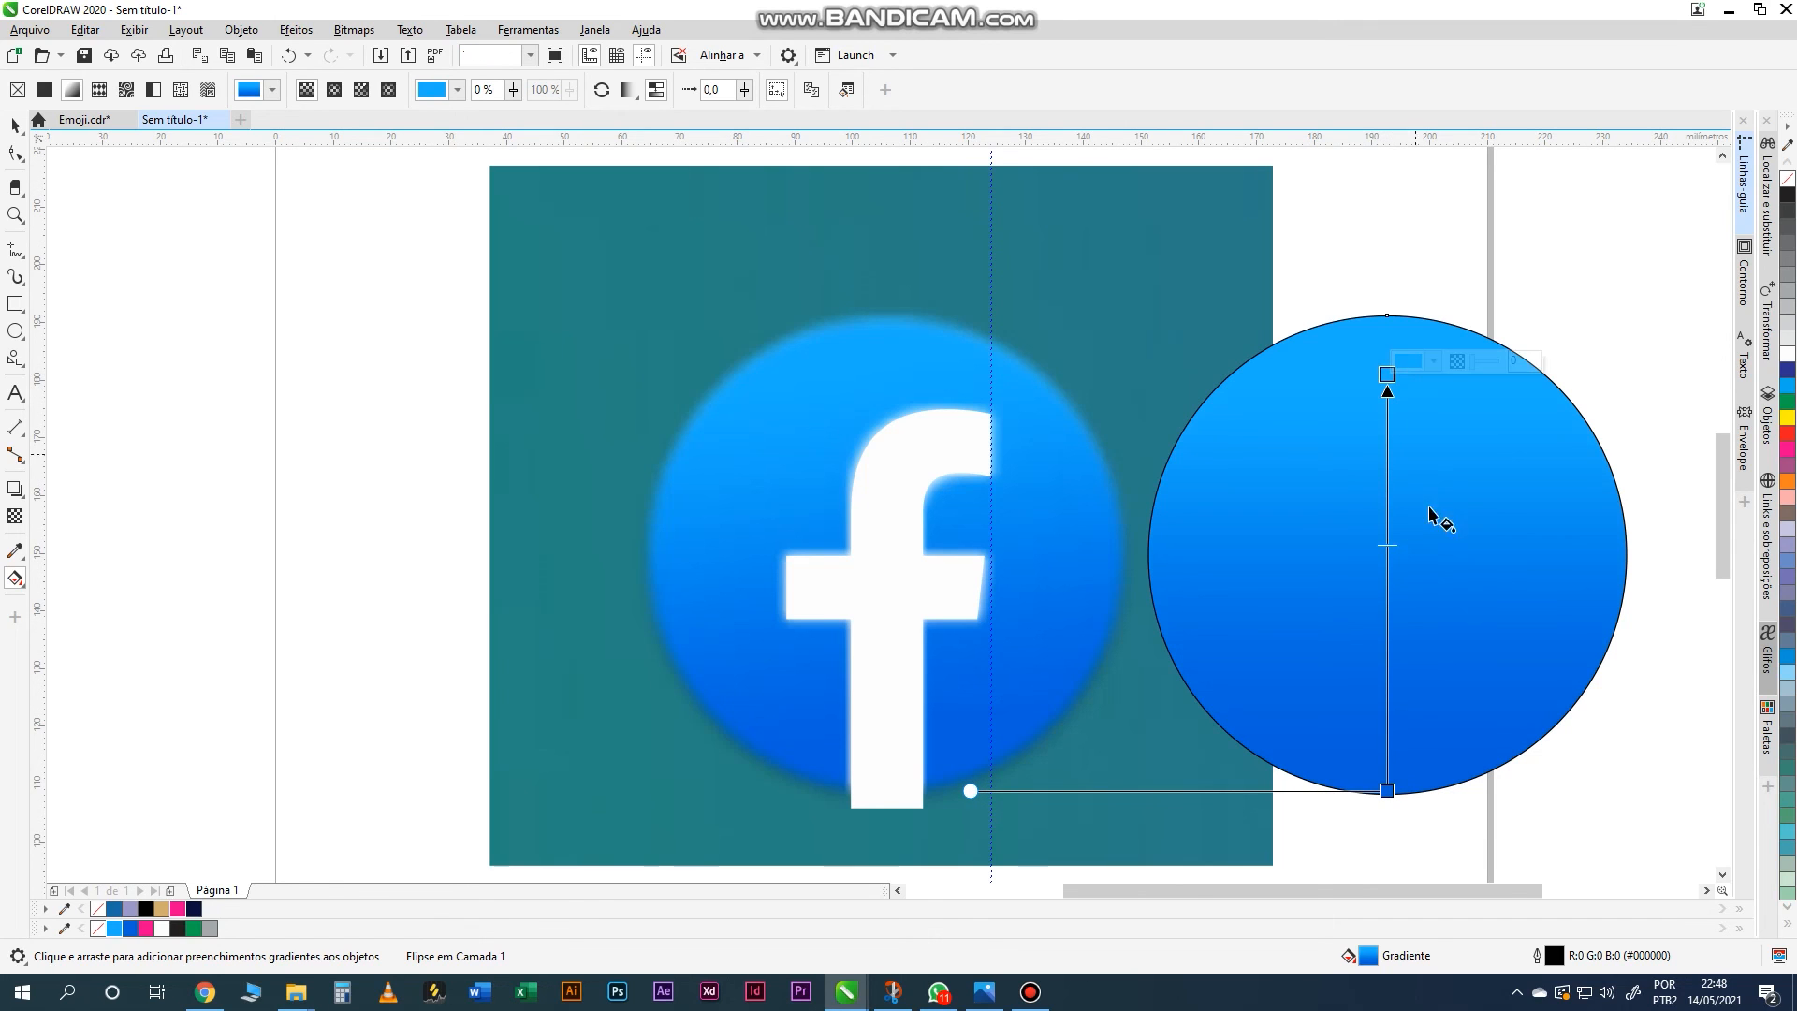
click(1394, 544)
- Remove the gradient circle's outline and move it back over the reference logo's disc
click(17, 126)
right_click(1790, 182)
click(1561, 243)
drag(1460, 521, 961, 532)
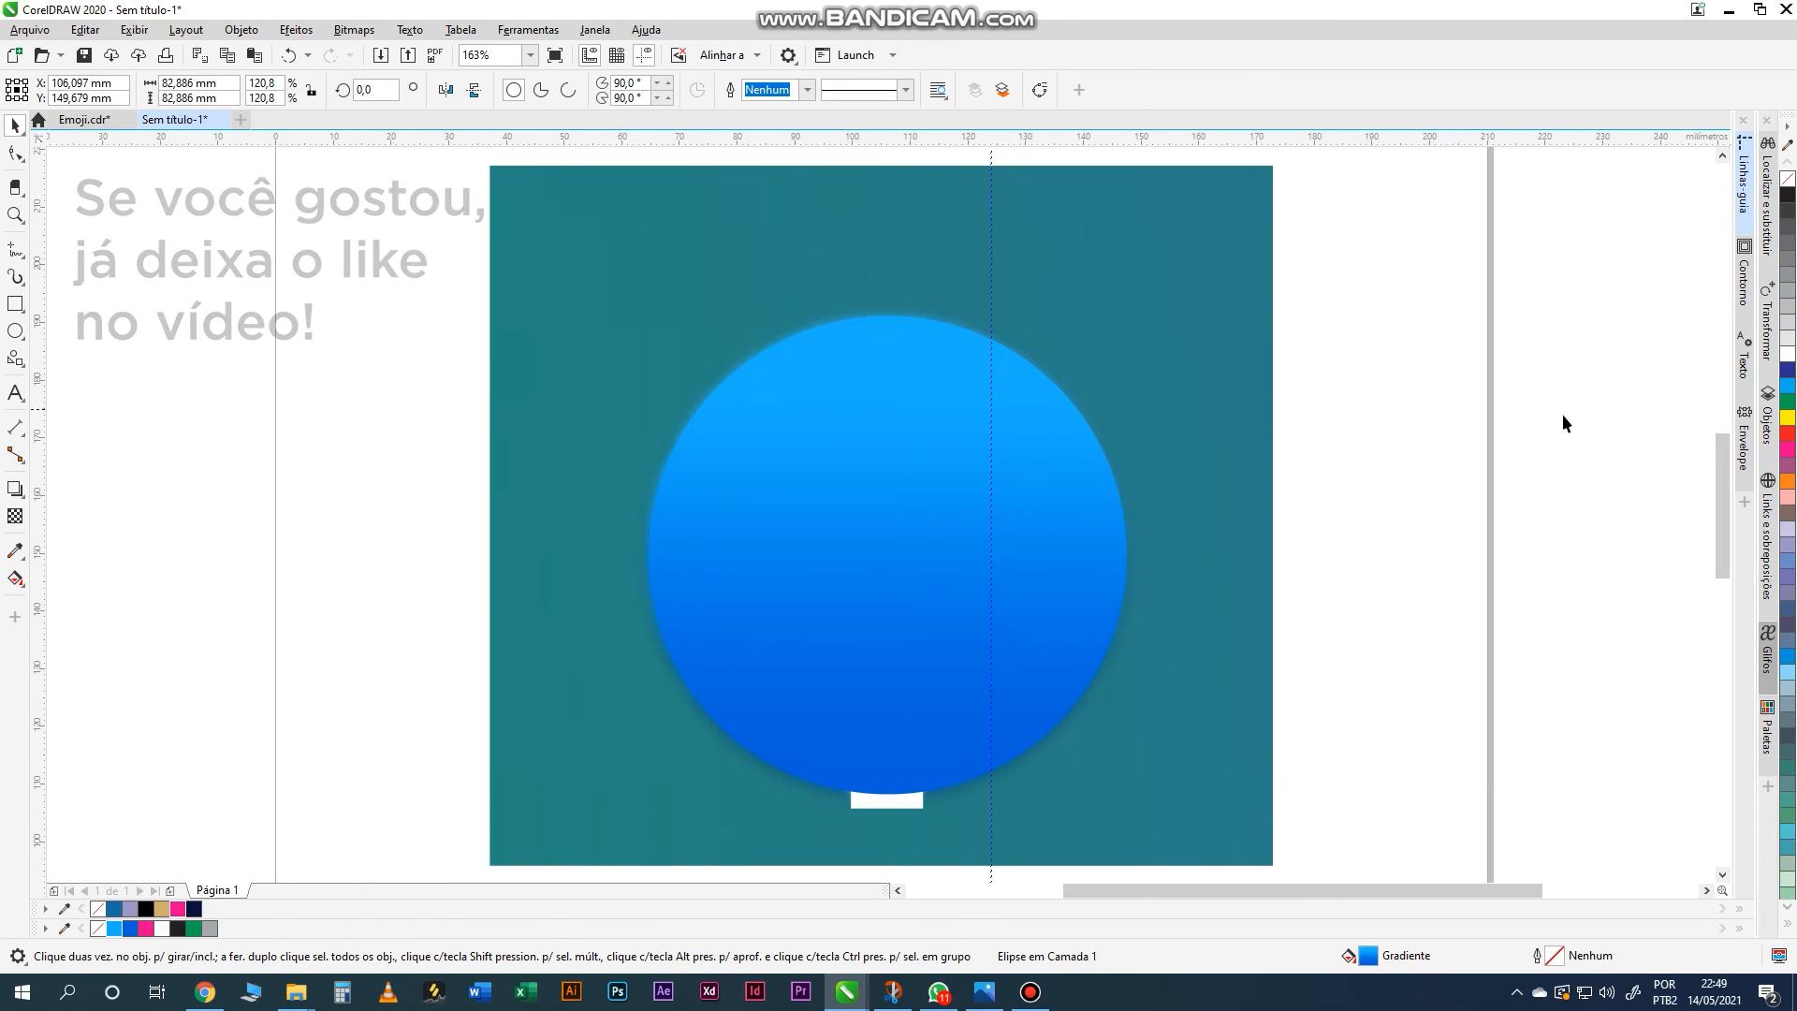
- Send the gradient circle back one level so that it lies behind the white f
click(1095, 547)
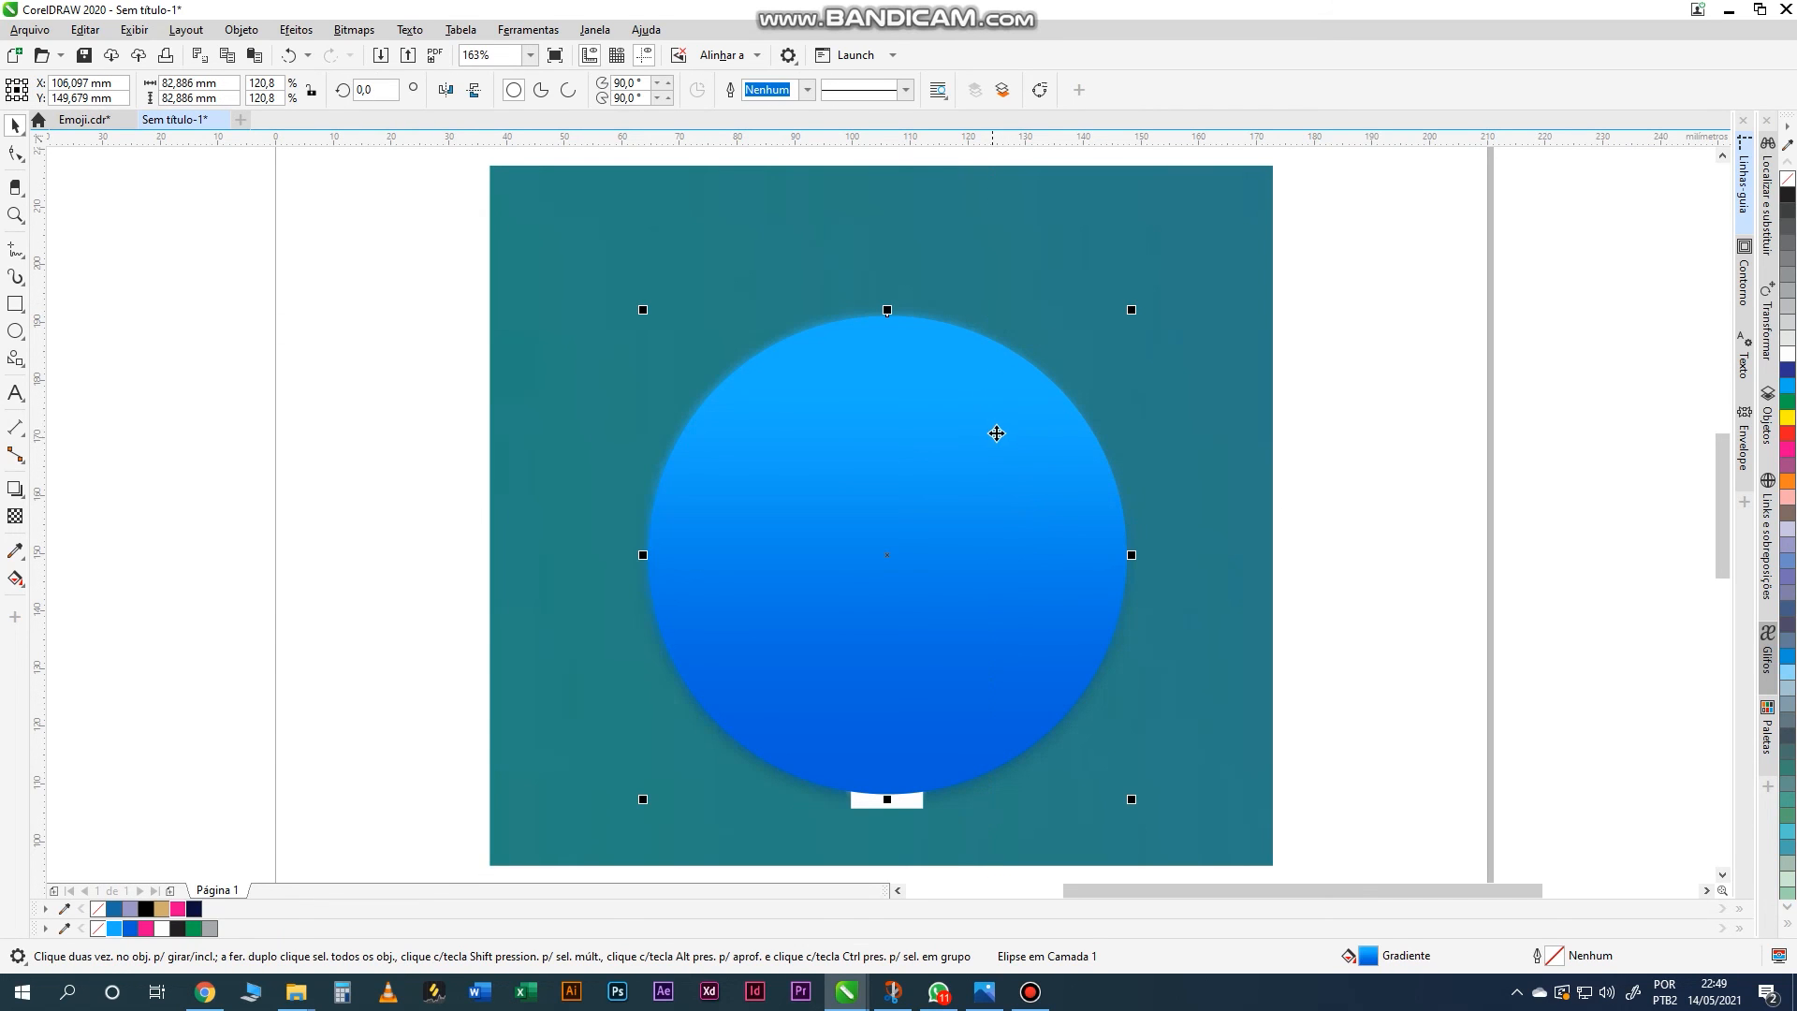
key(ctrl+Page_Down)
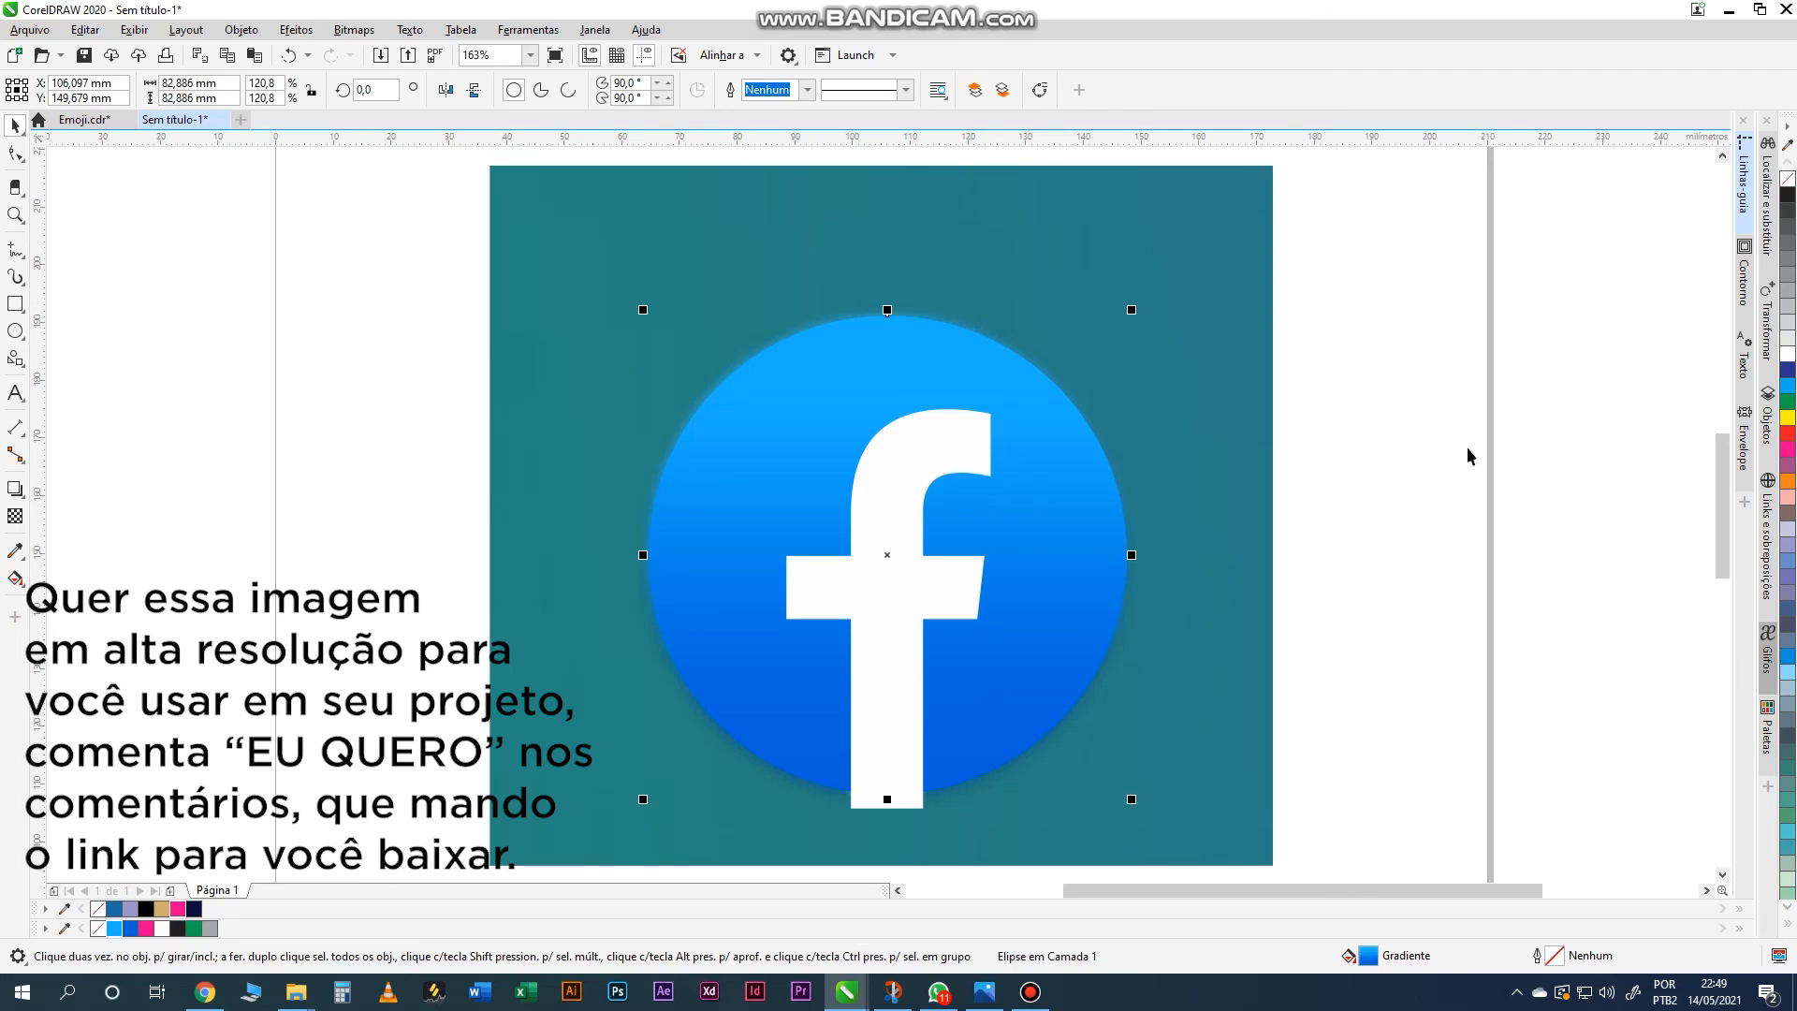
key(ctrl+z)
- Intersect the f with the circle and delete the original f that extends past the circle's bottom edge
shift+click(976, 471)
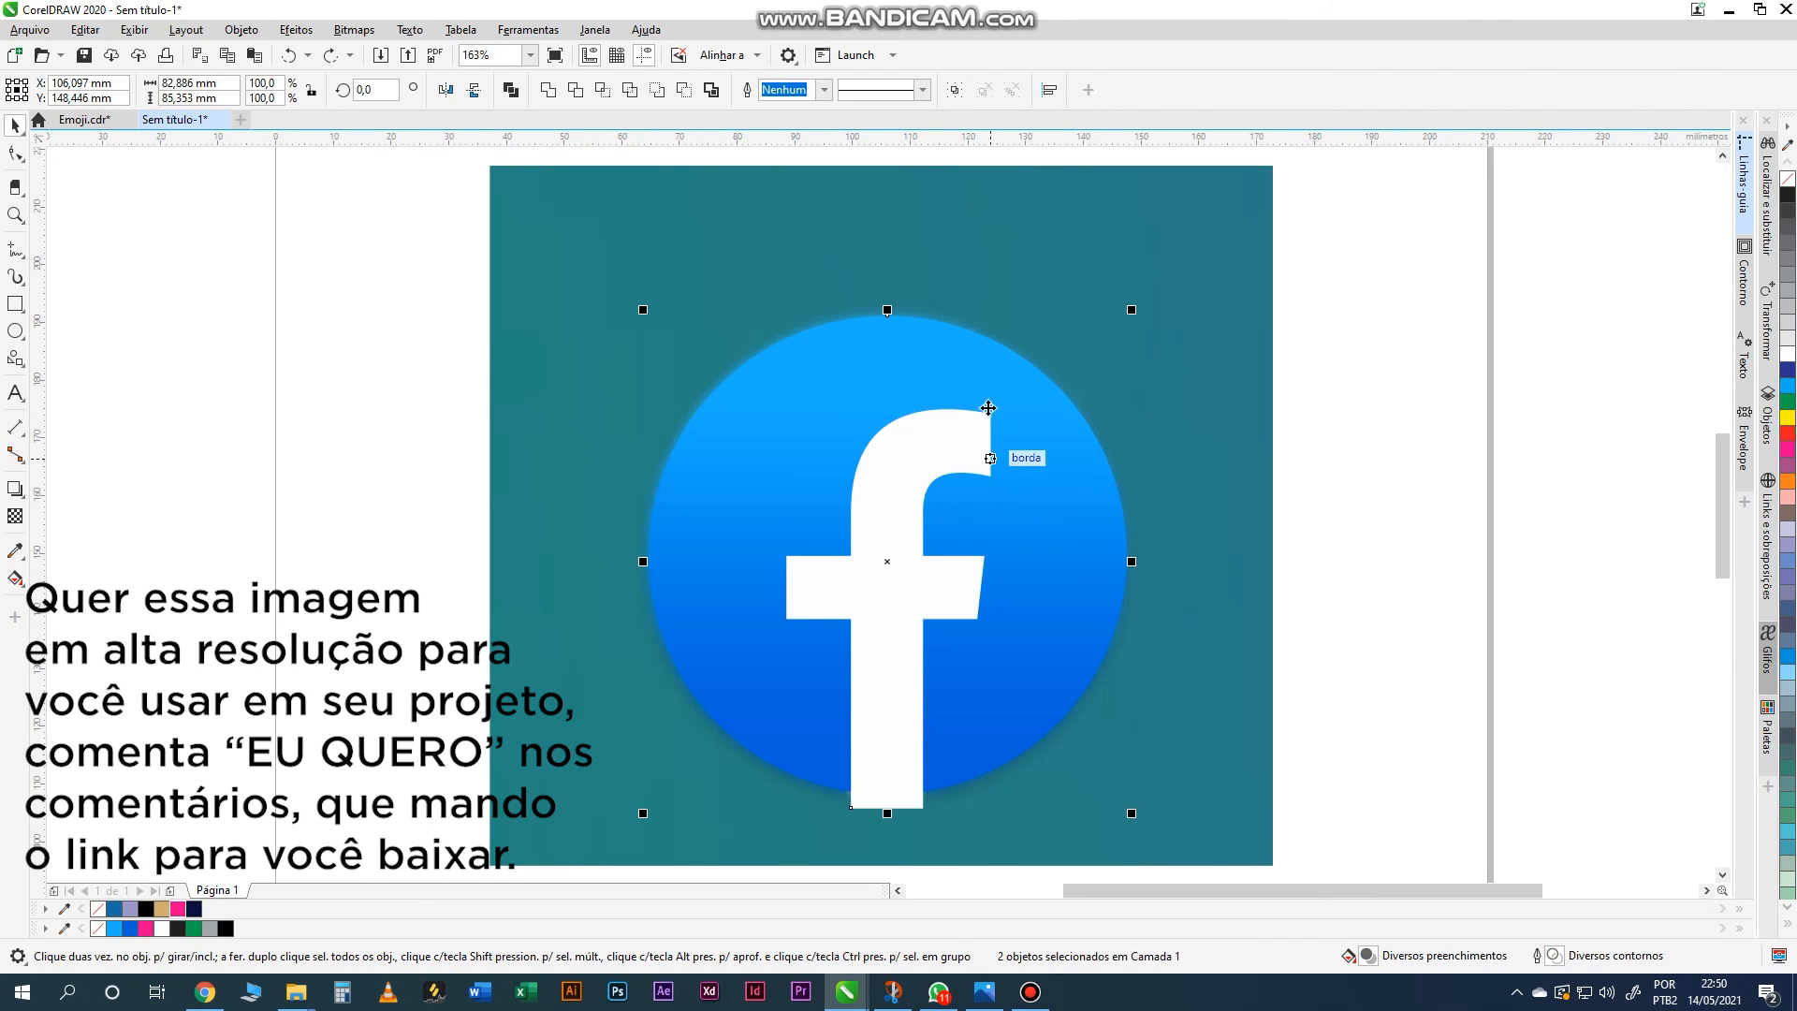
click(601, 90)
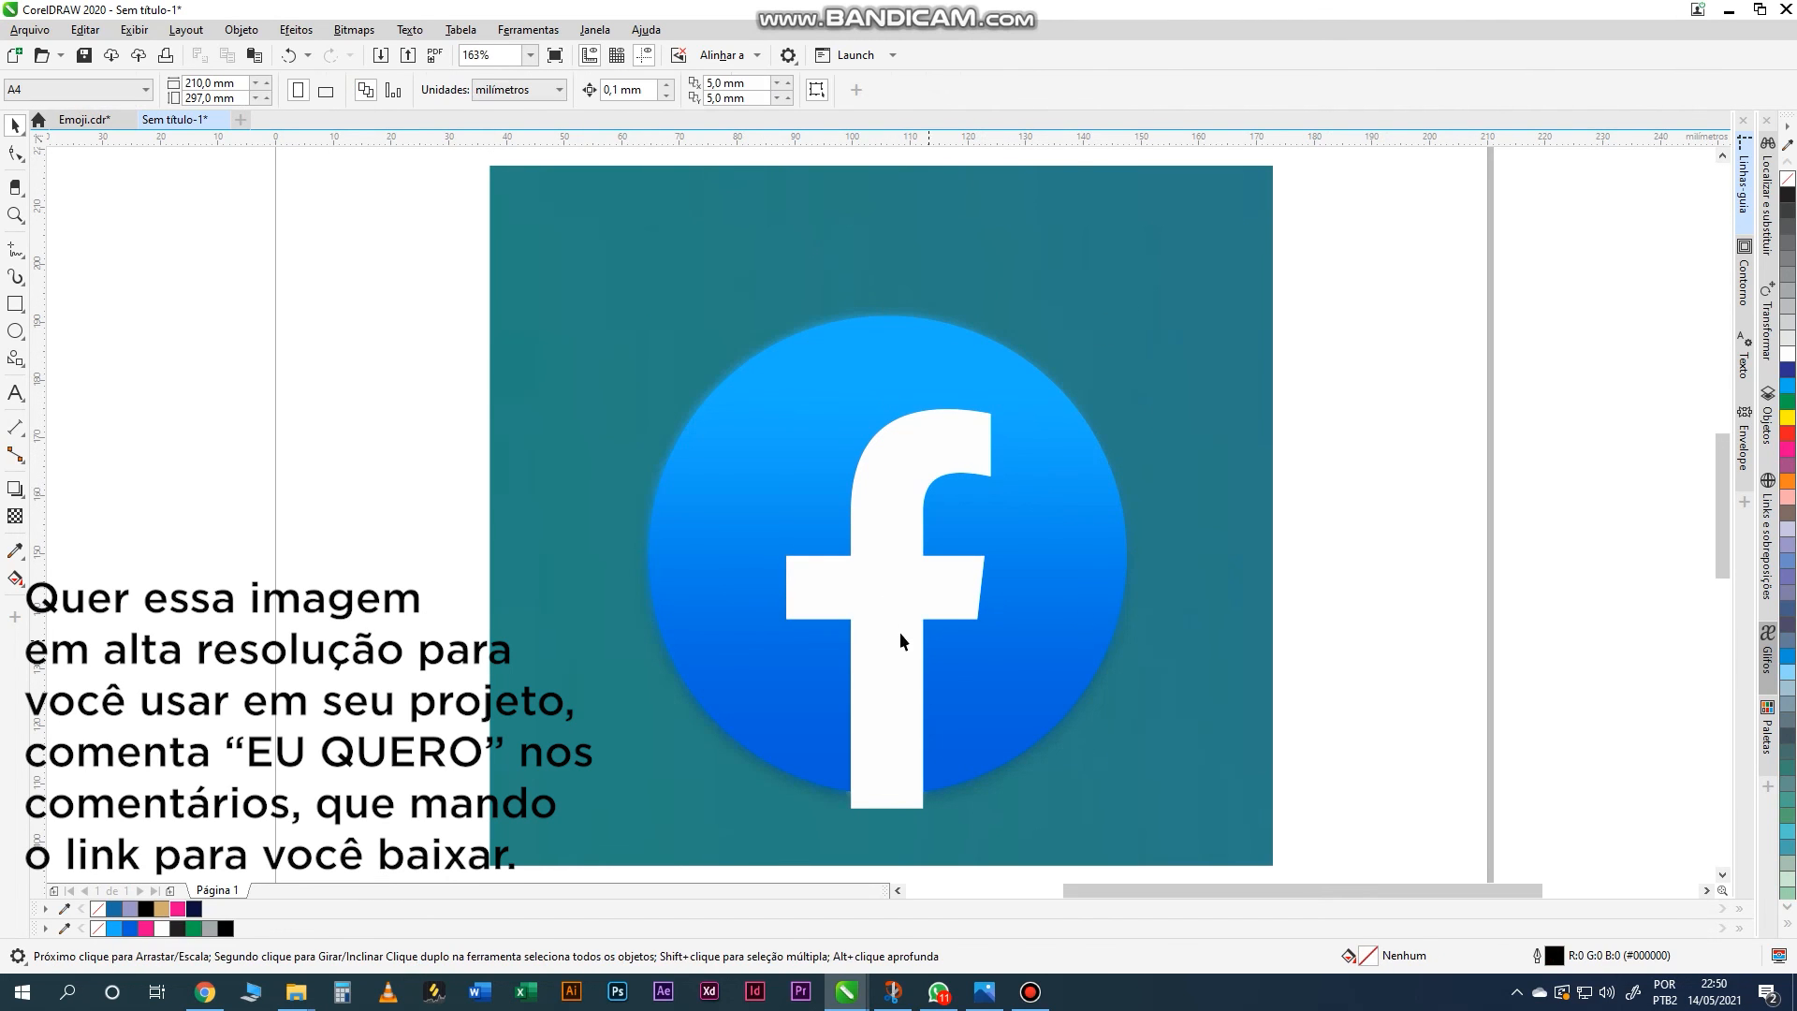
drag(915, 803, 1315, 796)
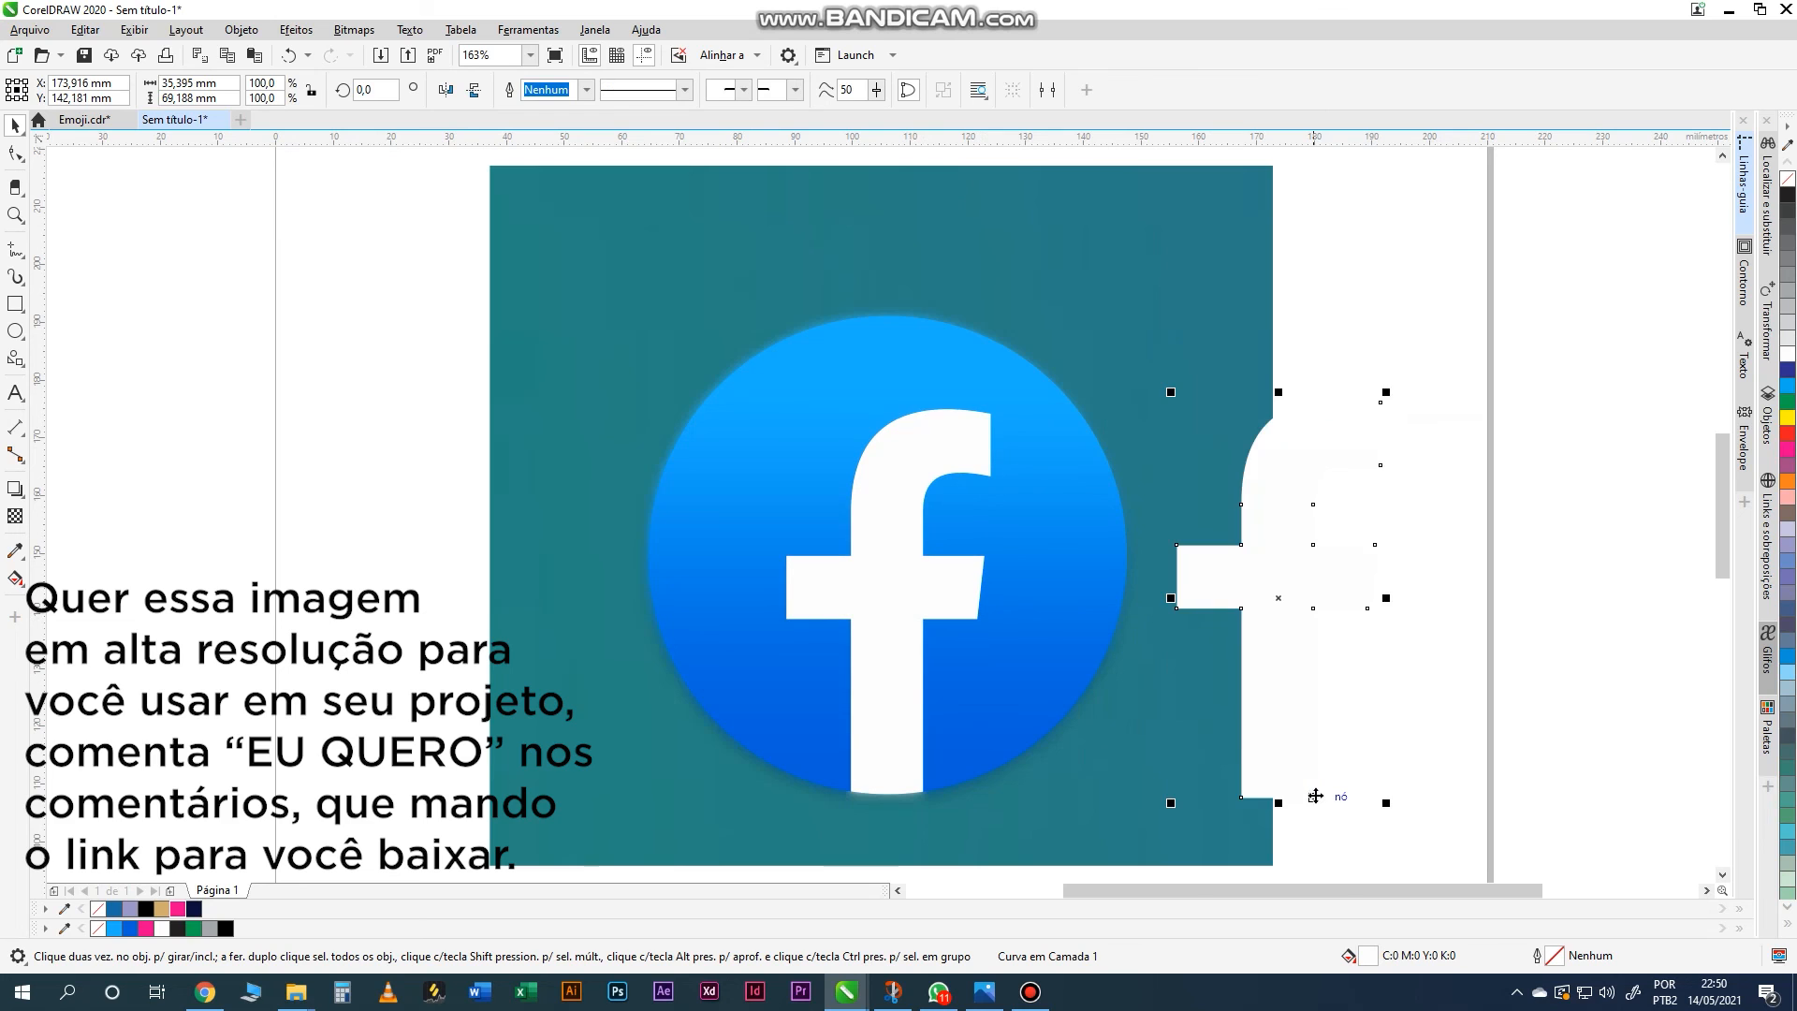
key(Delete)
- Delete the reference image behind the vector logo
click(1068, 284)
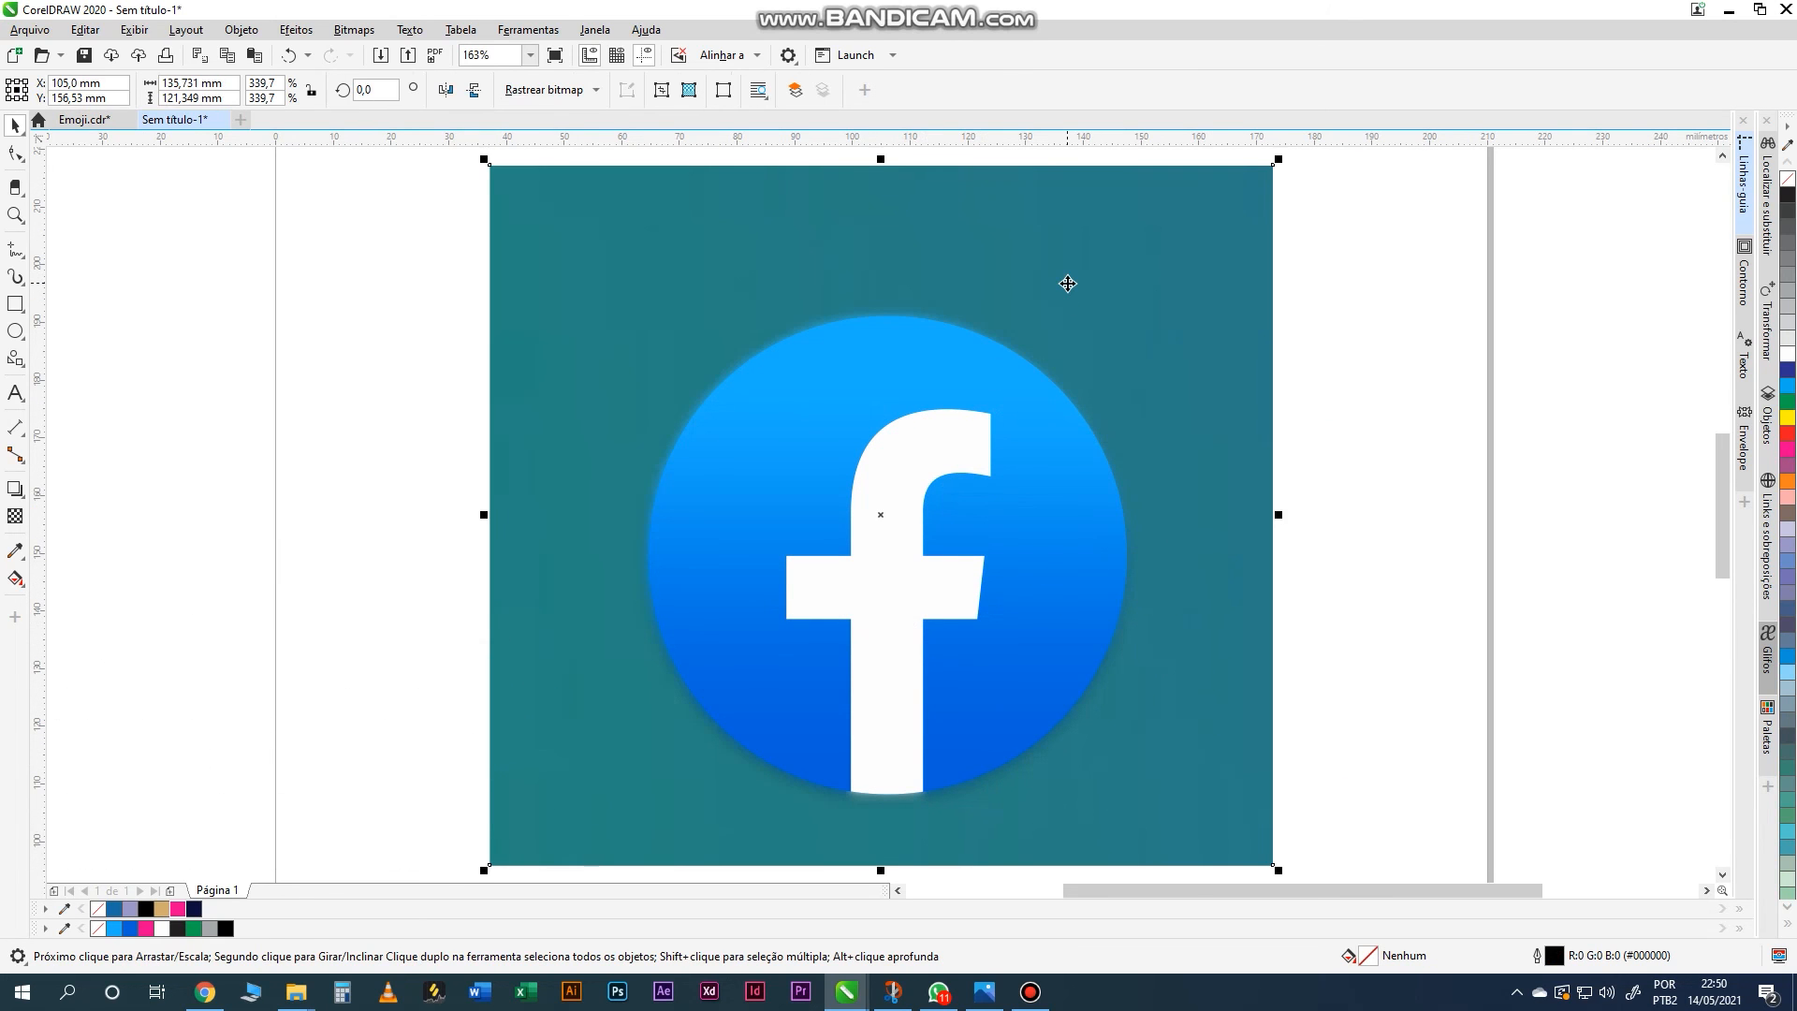
key(Delete)
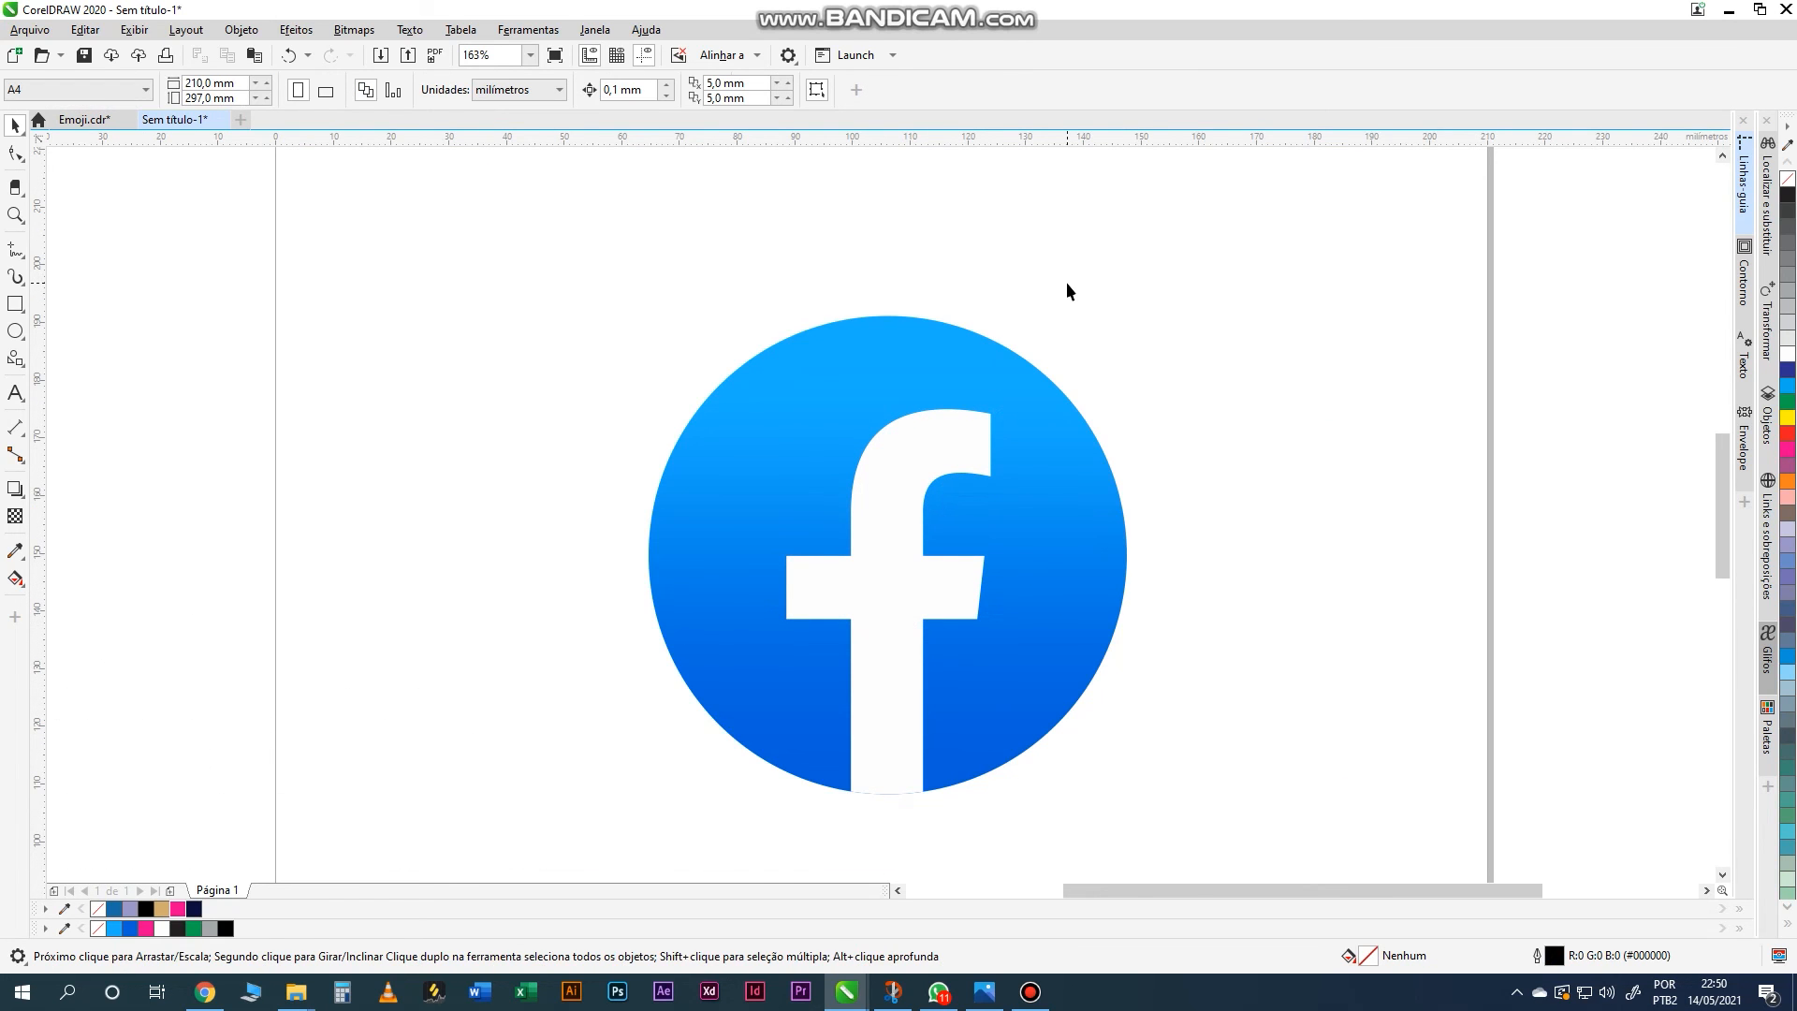
scroll(1066, 283, up, 2)
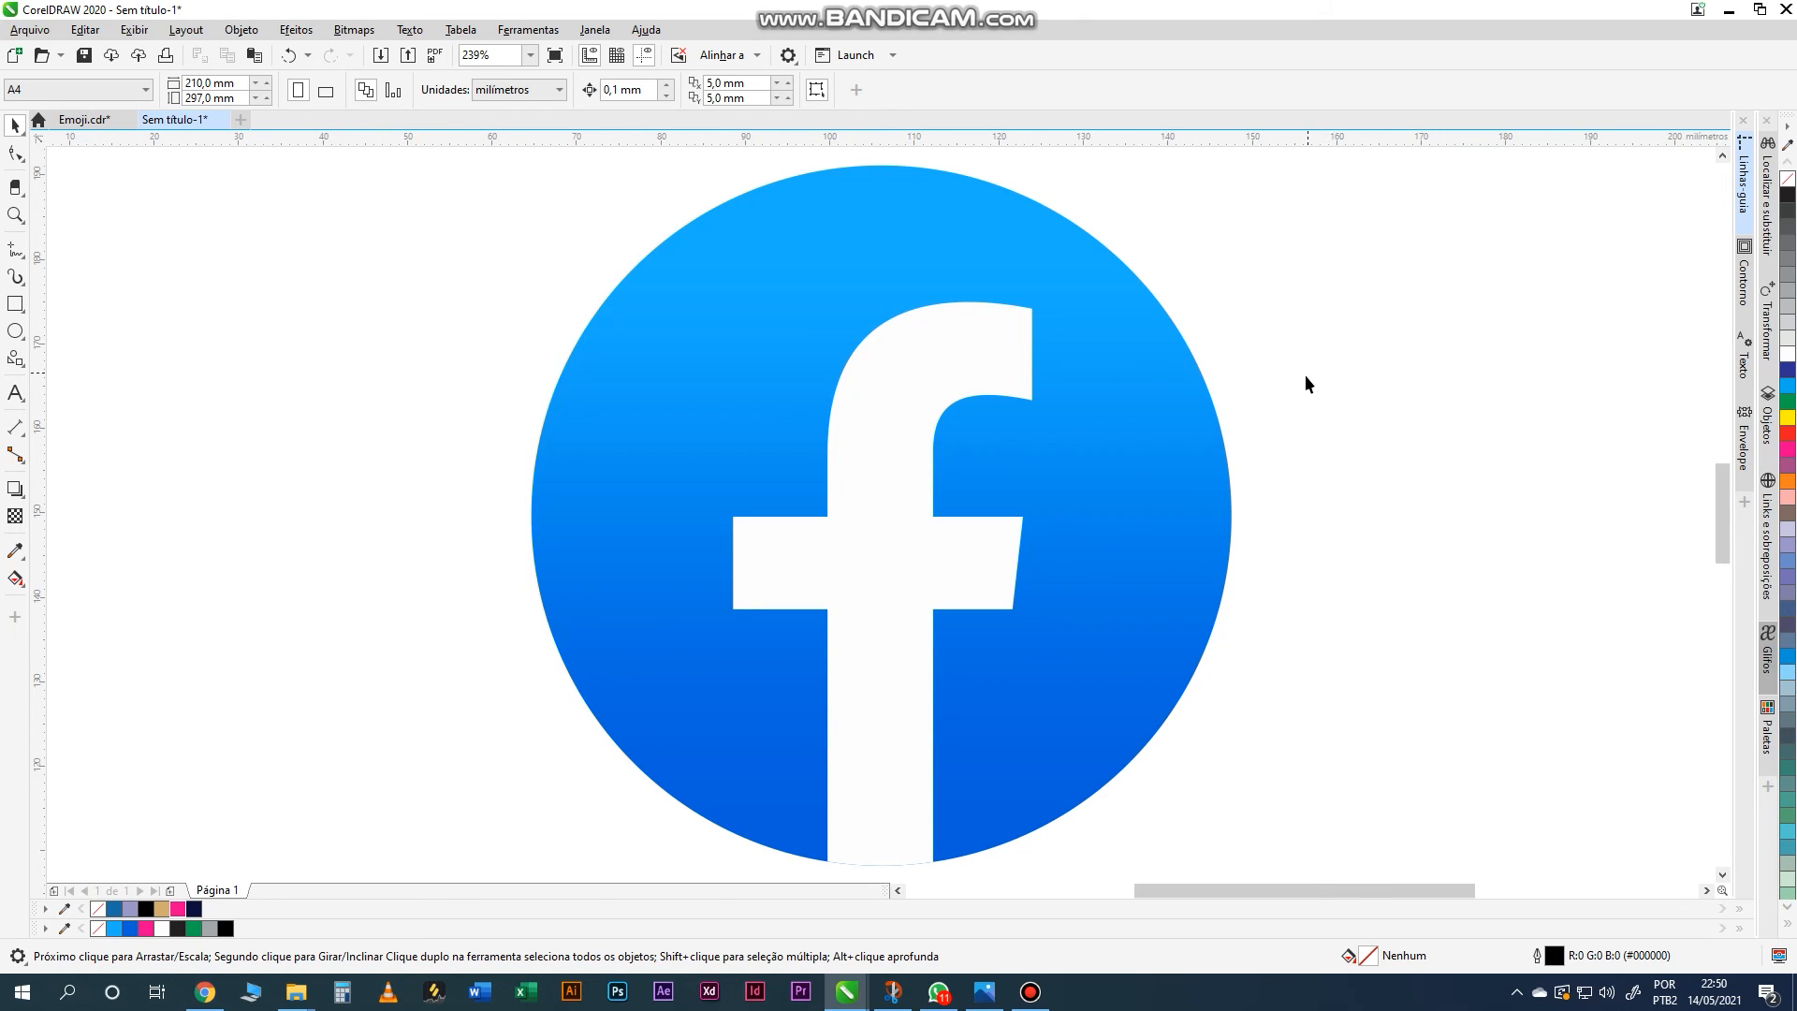